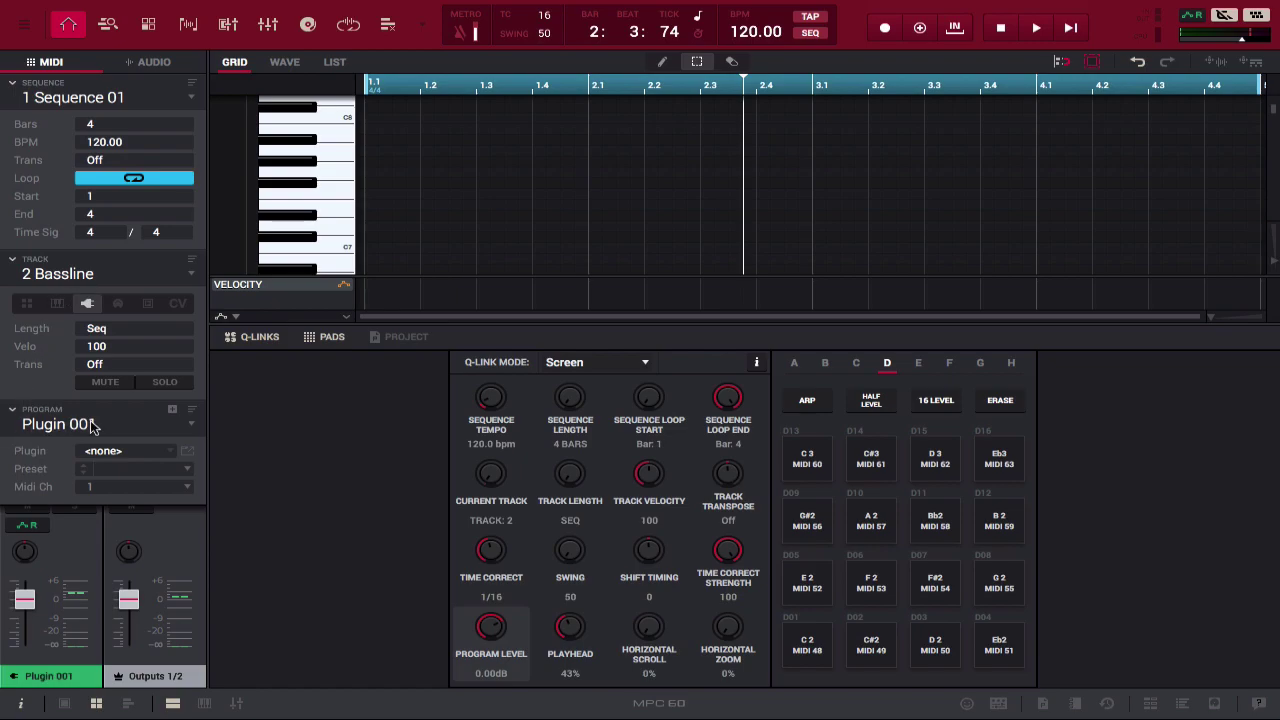
Cancel the plugin browser and switch the track to a drum track and back to plugin
click(162, 454)
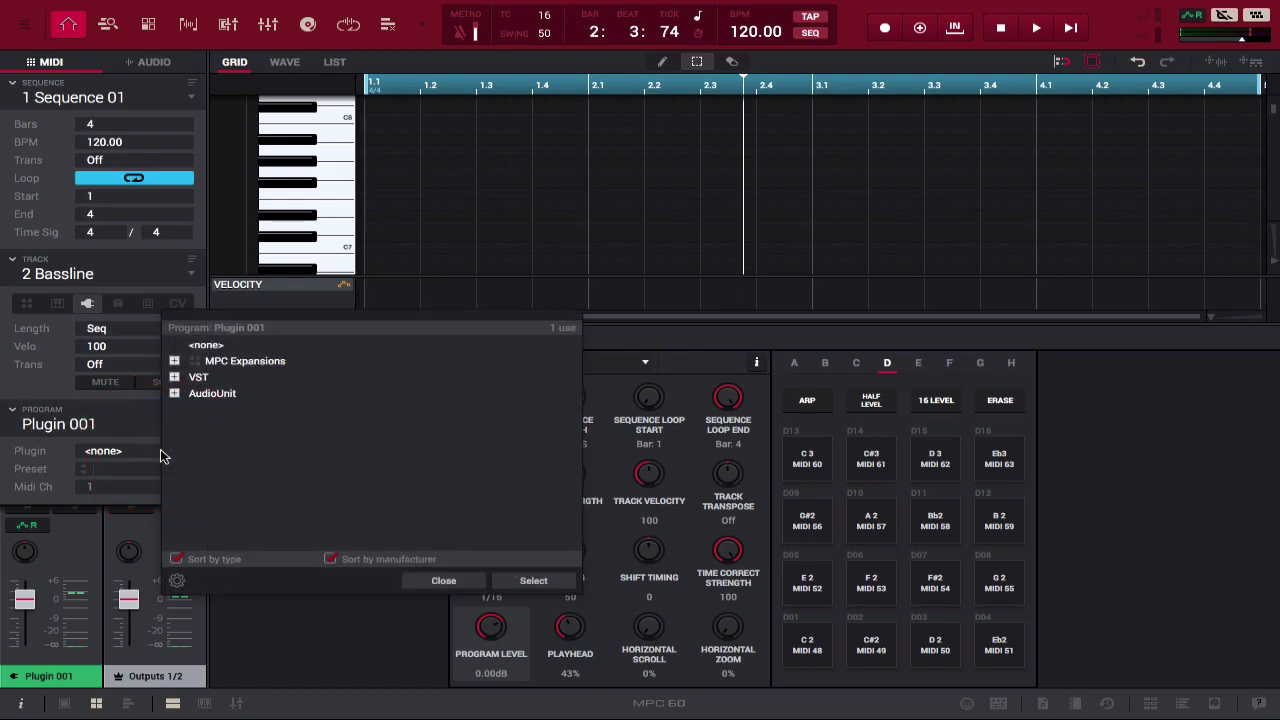
click(160, 452)
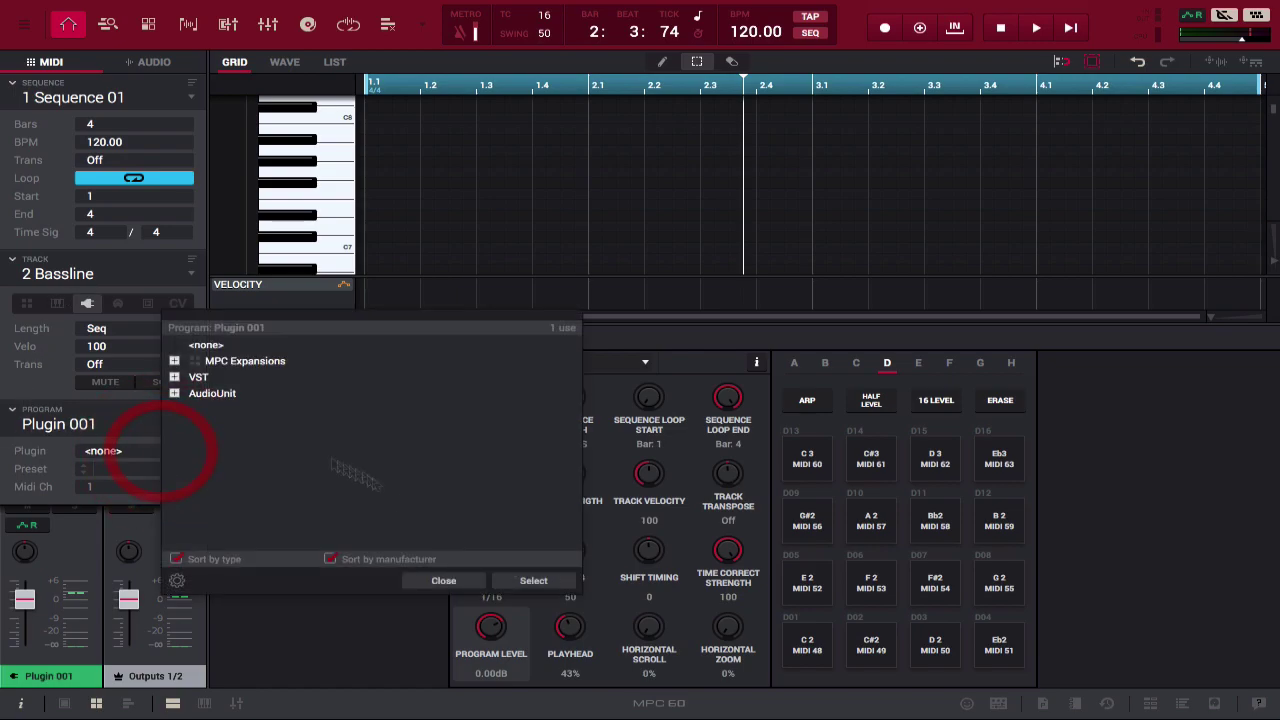
click(414, 586)
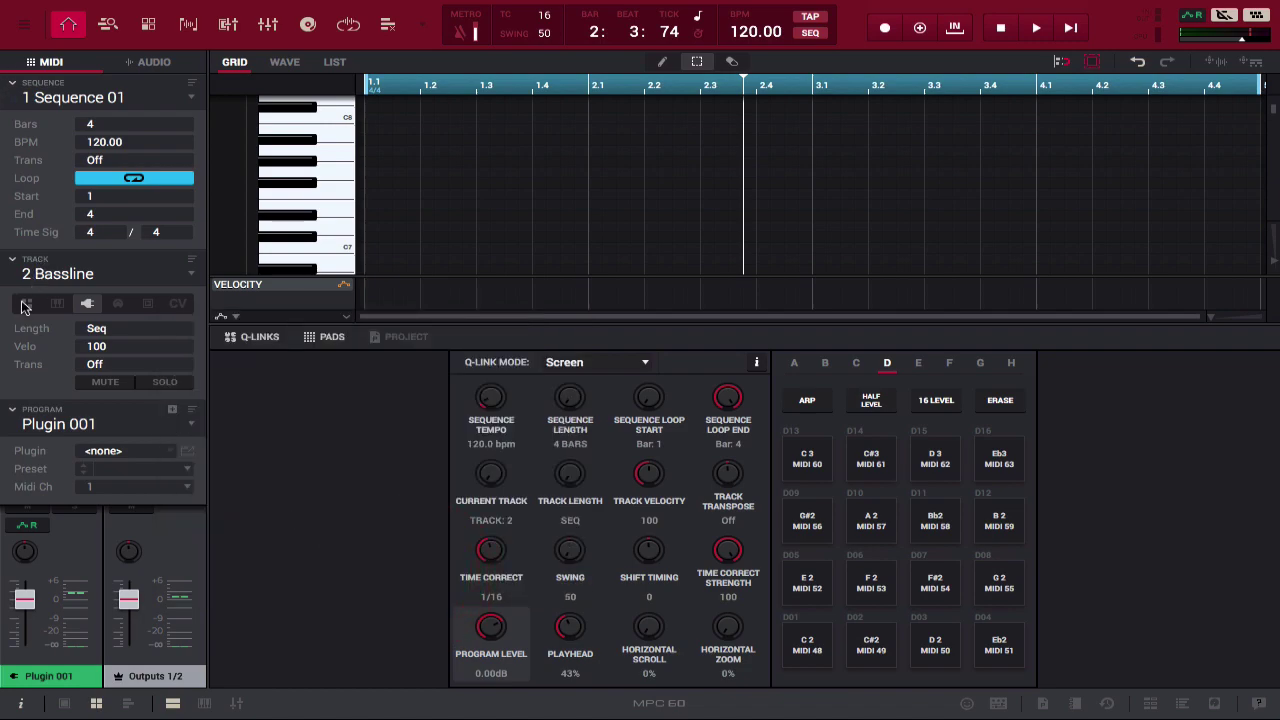
click(26, 305)
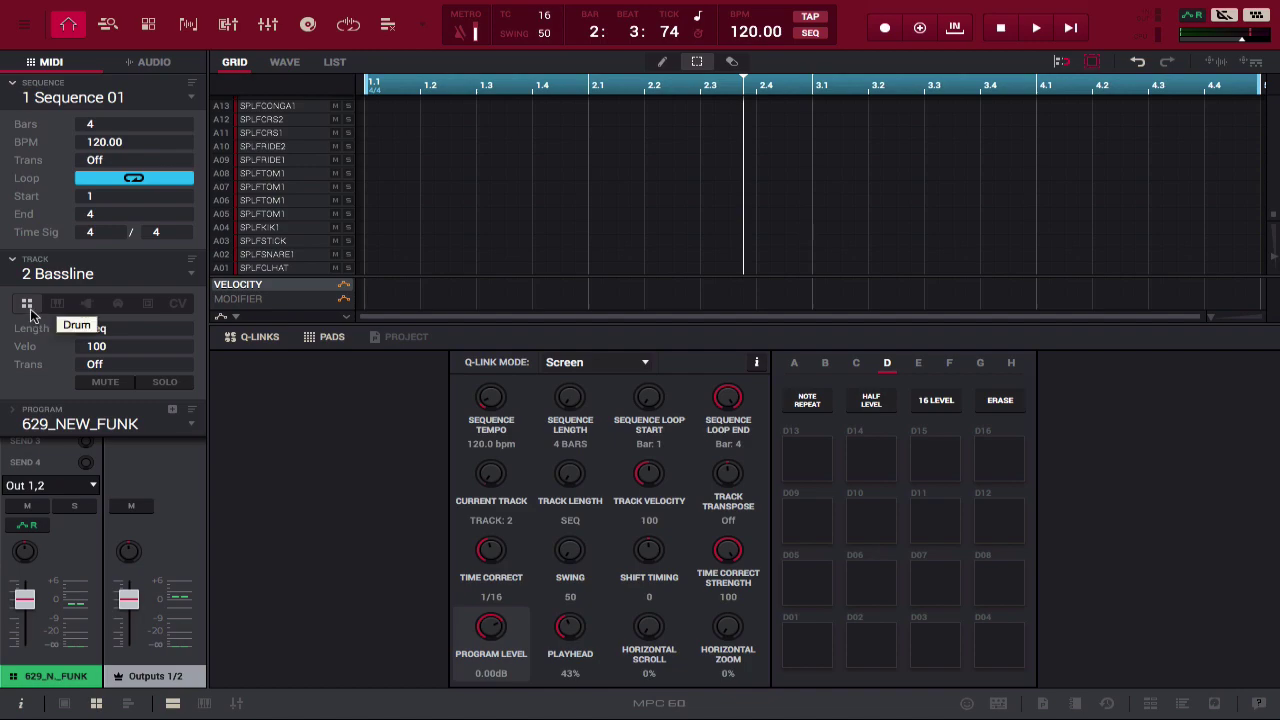
click(85, 304)
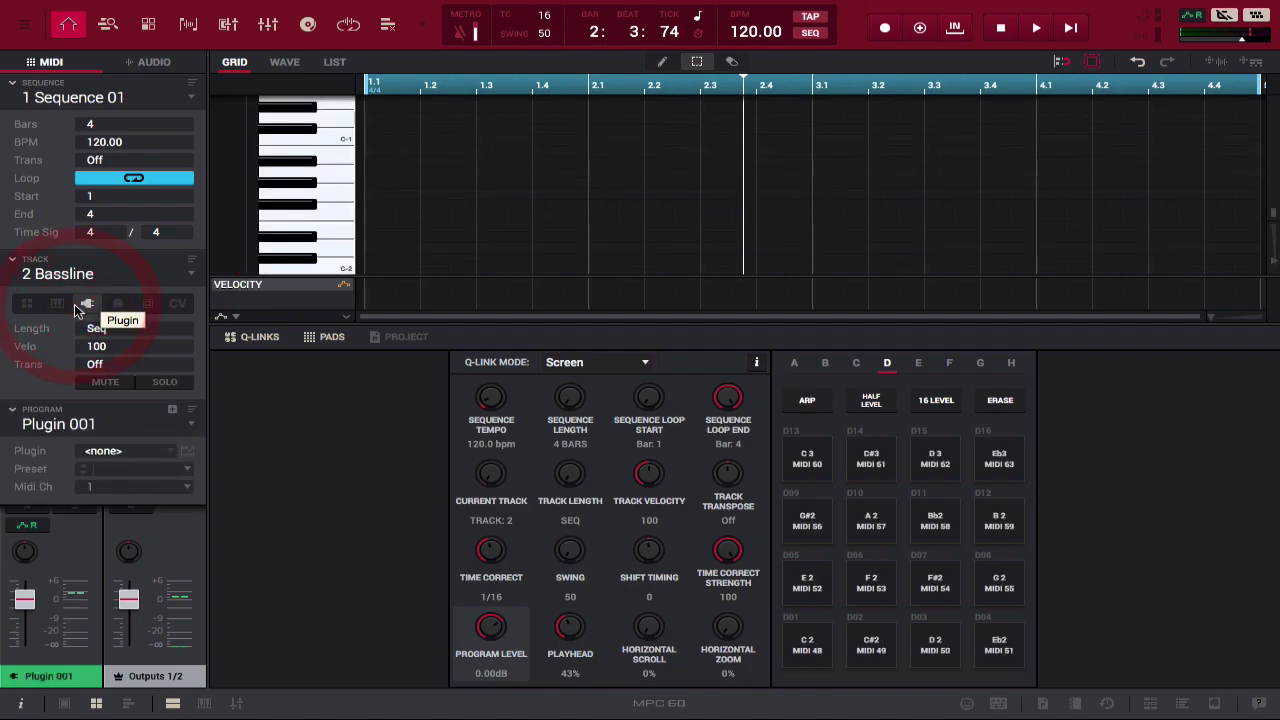
Load Bassline from MPC Expansions > AIR Music Technology as the program's plugin
click(163, 456)
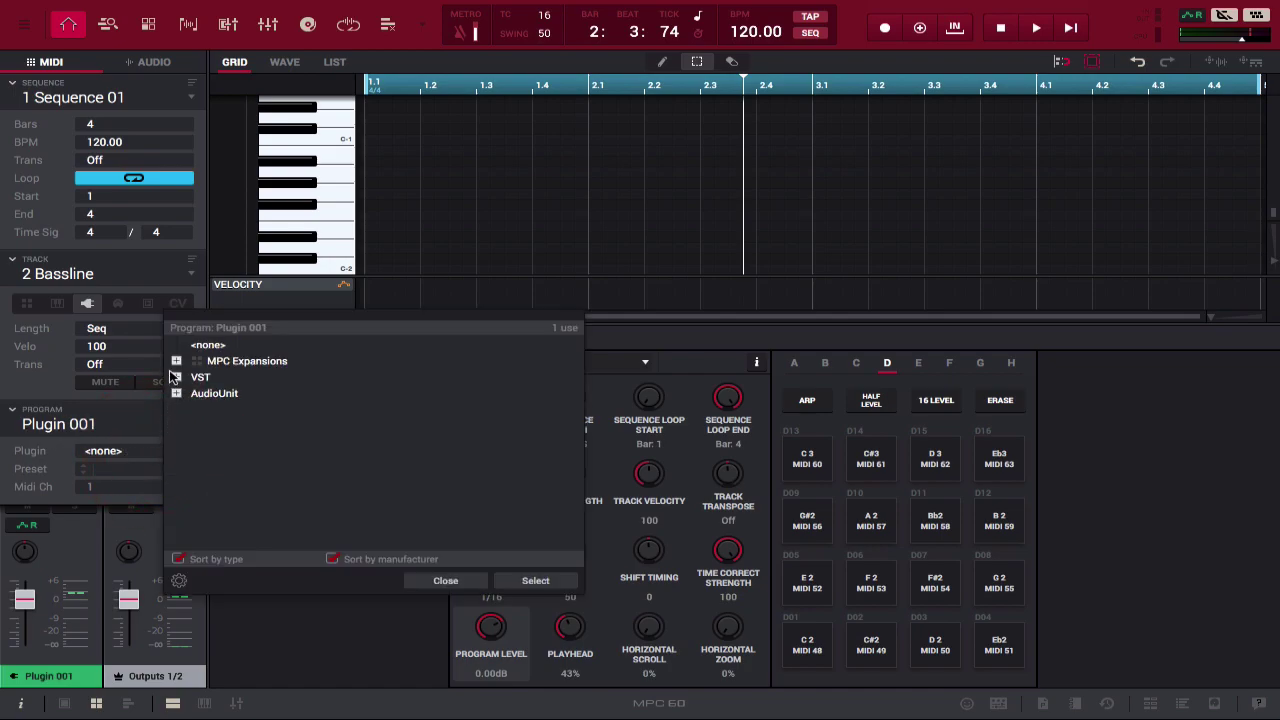
click(175, 361)
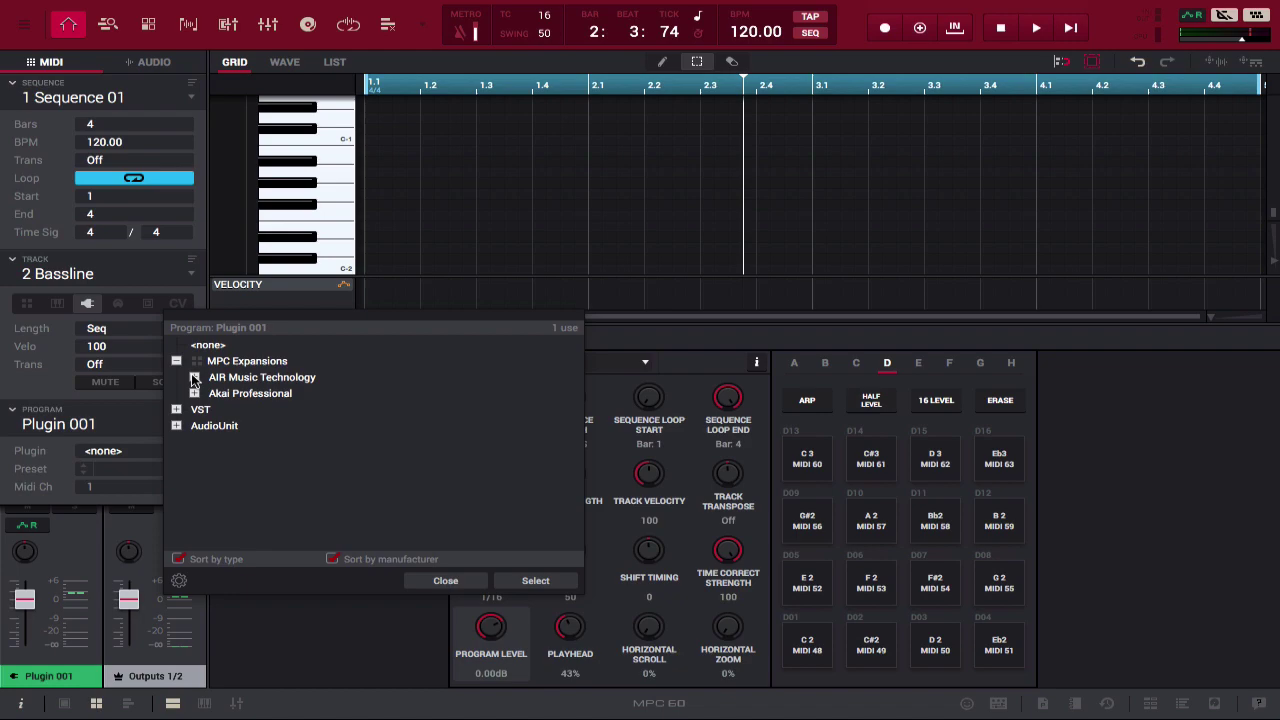
click(194, 378)
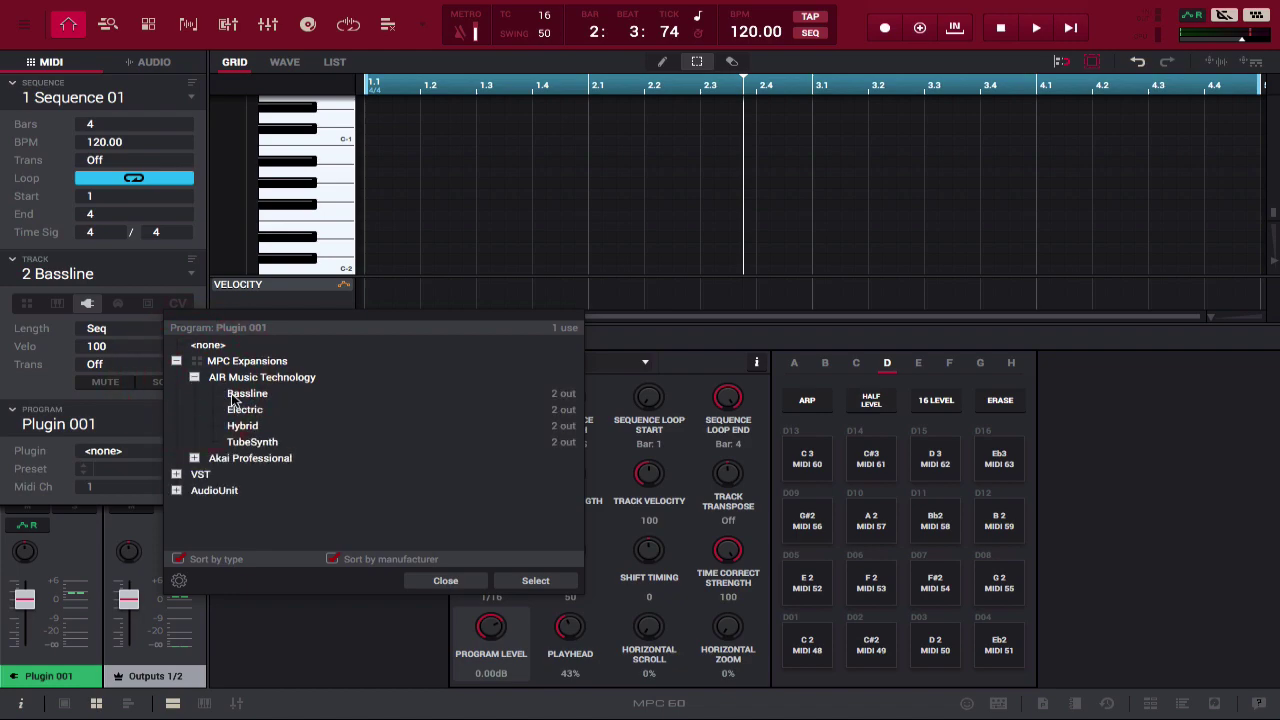
click(232, 397)
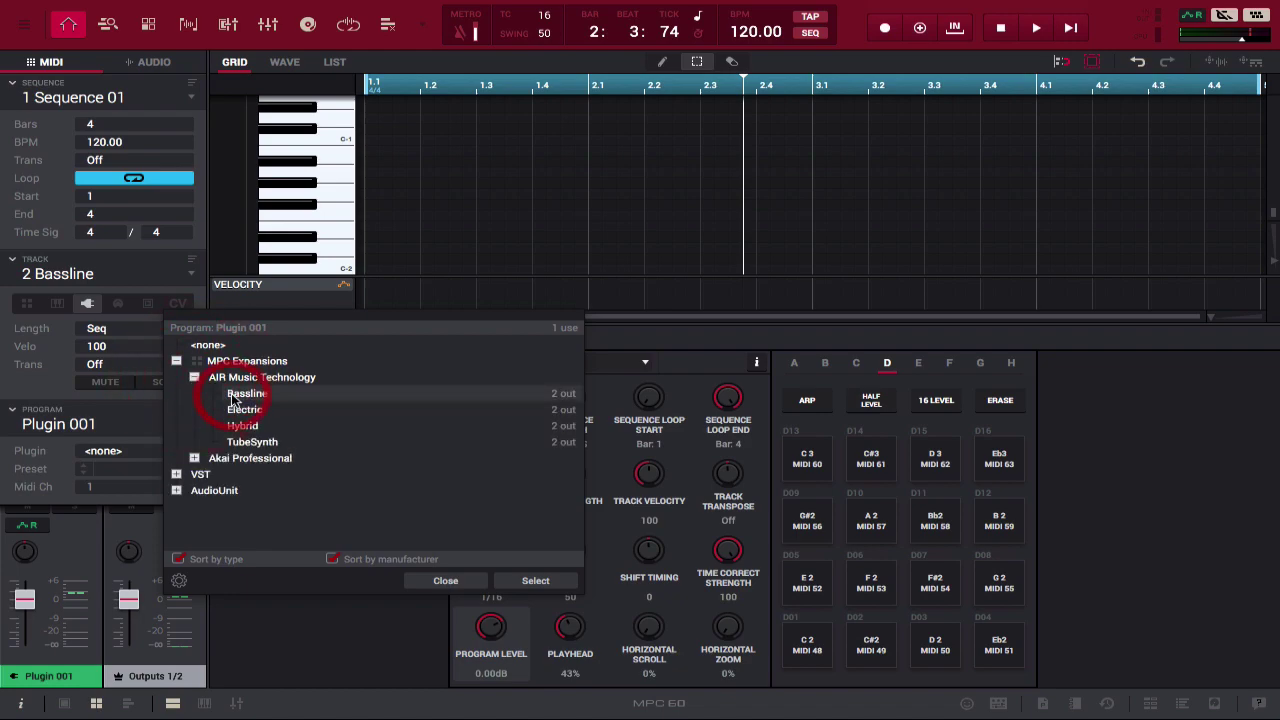
double_click(284, 400)
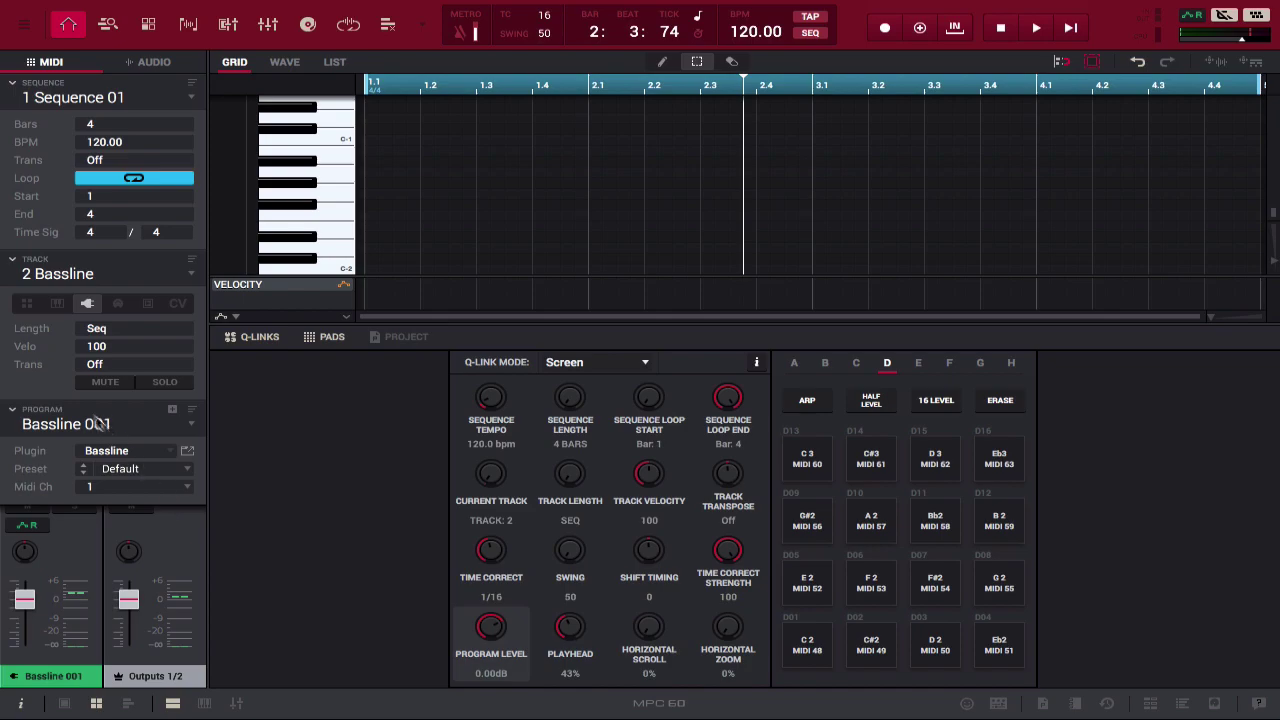
Open the Bassline plugin editor window from beside the Plugin field
click(90, 452)
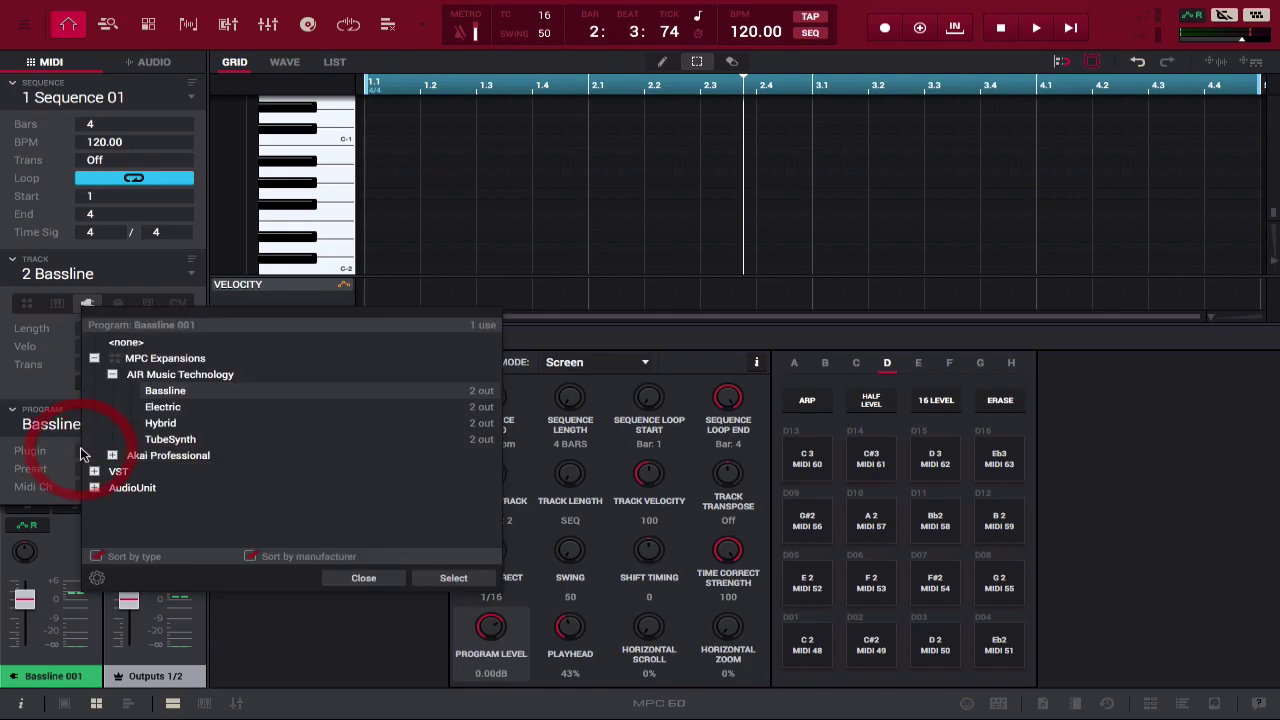
click(366, 577)
click(189, 451)
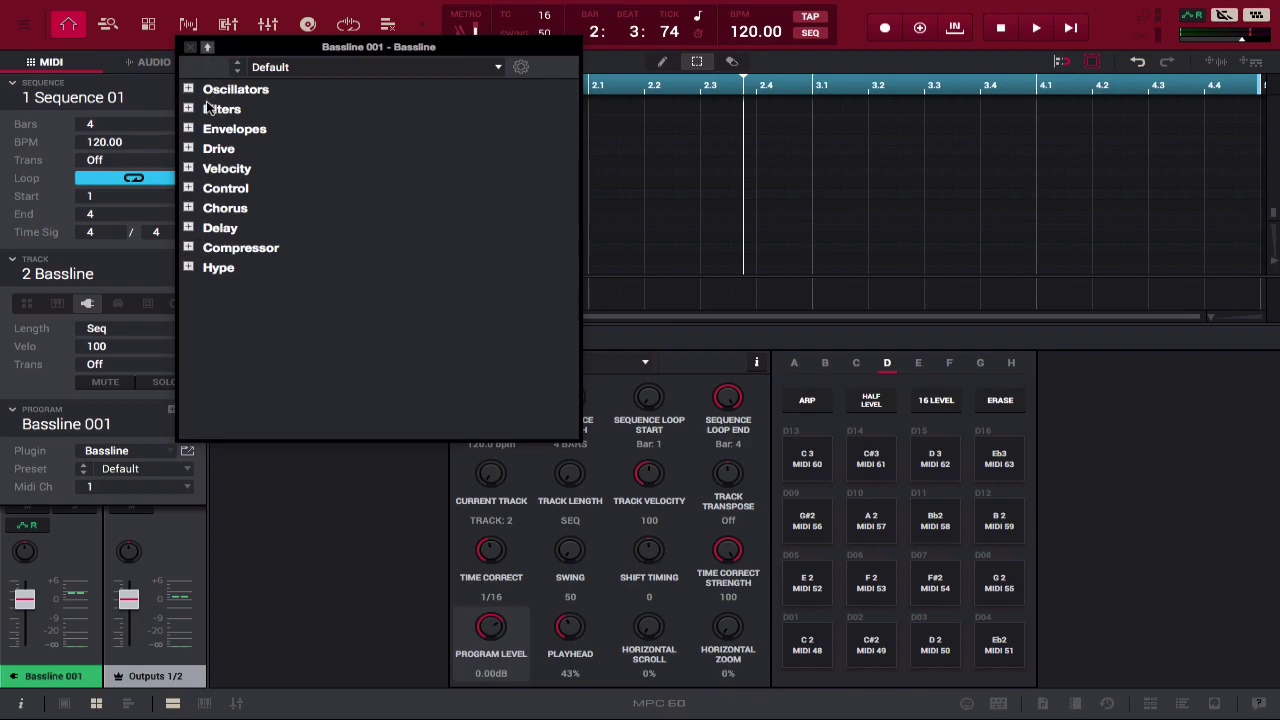
Browse the Bassline preset list and close it, keeping the Default preset
click(490, 70)
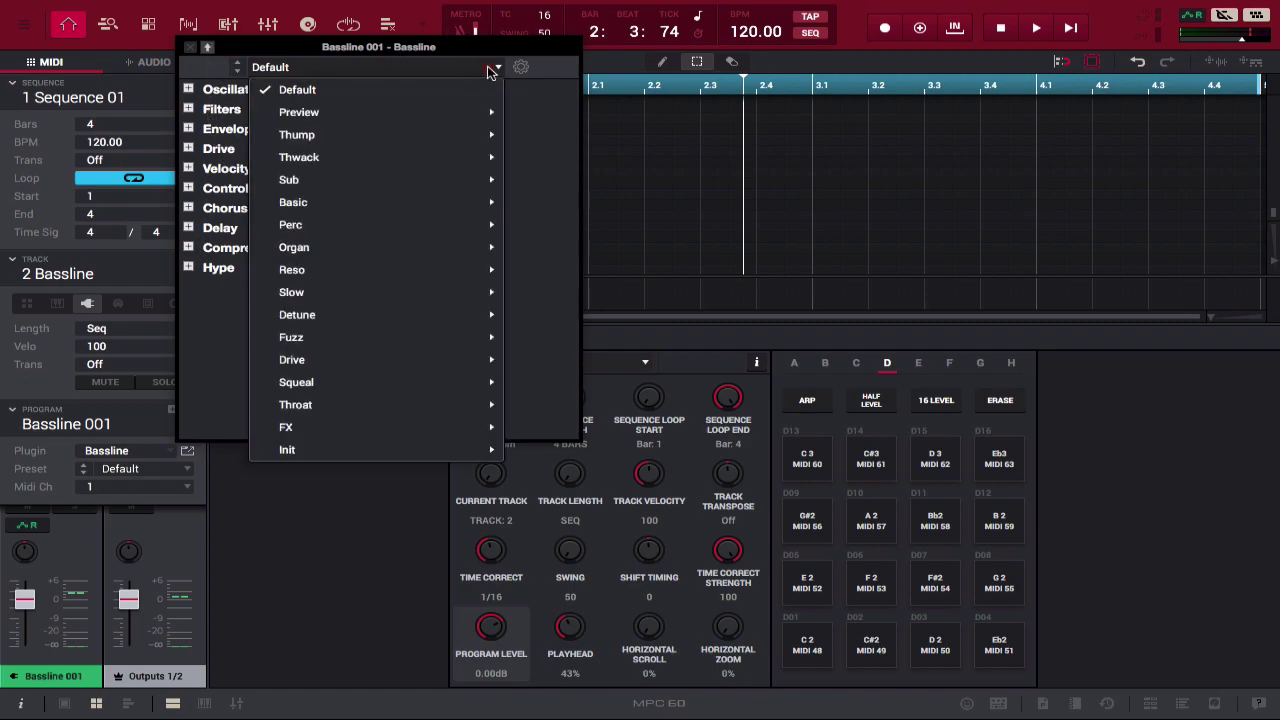
click(488, 66)
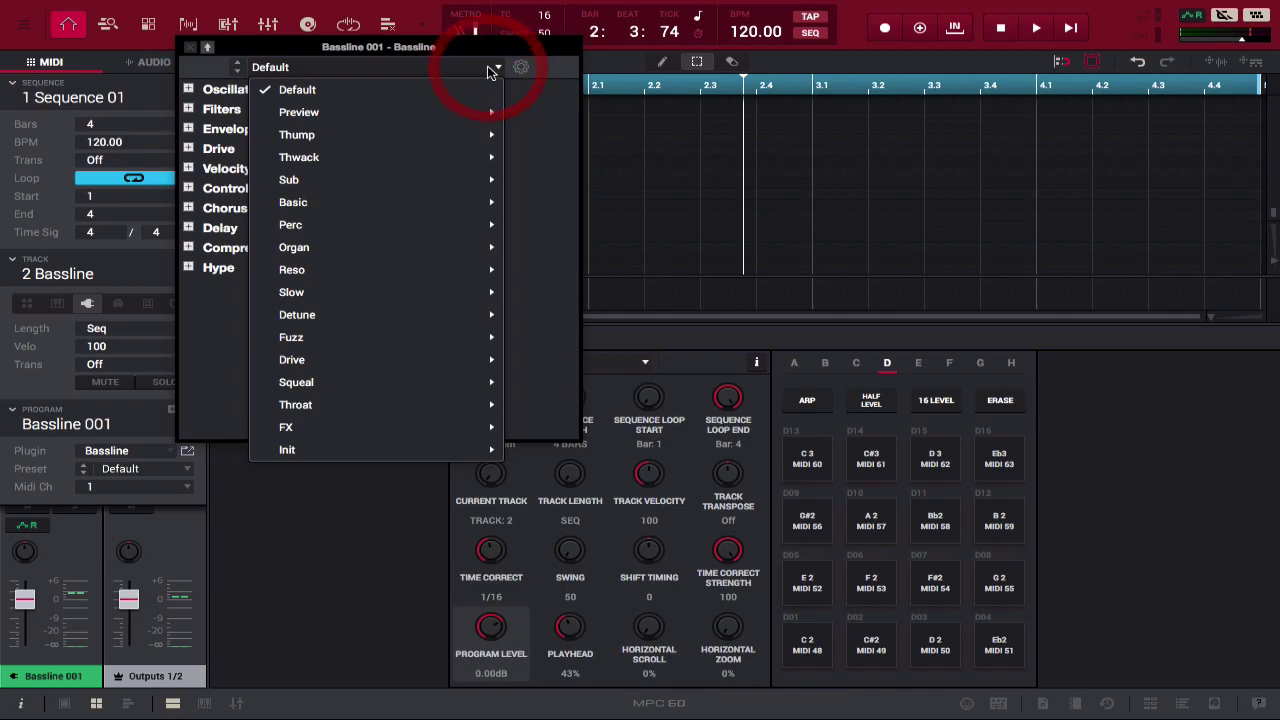
click(494, 66)
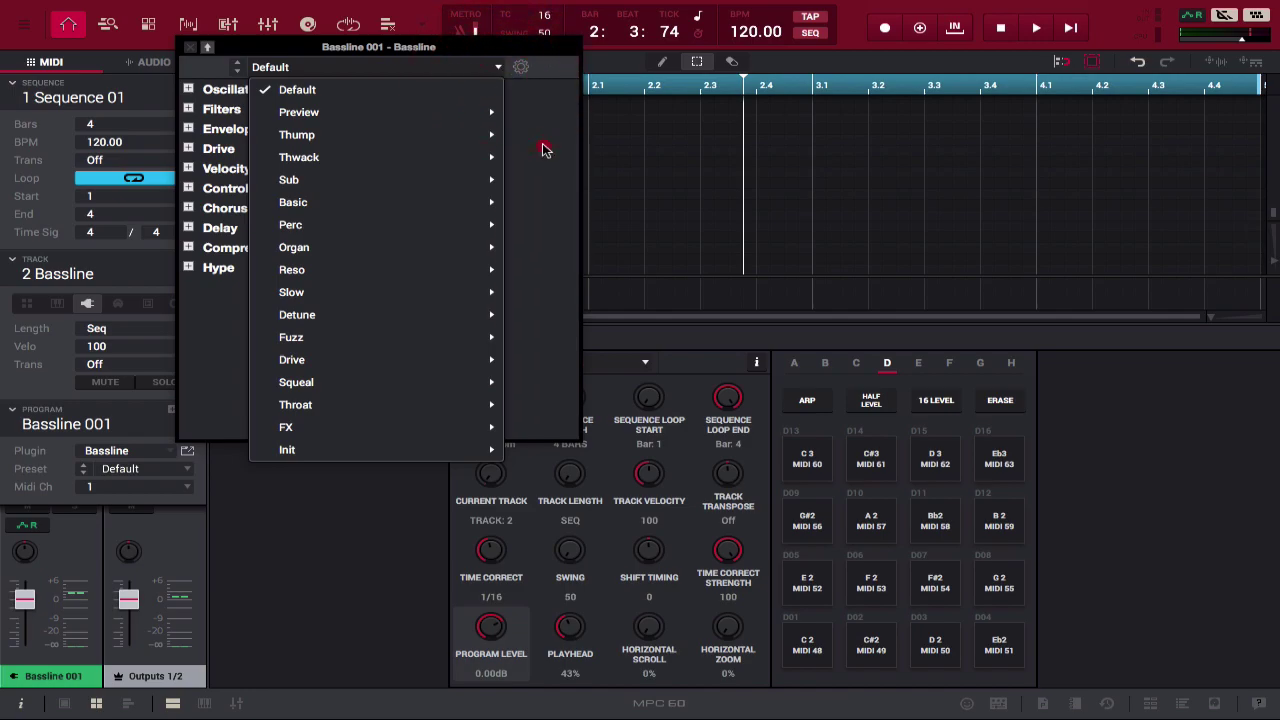
click(535, 155)
click(494, 68)
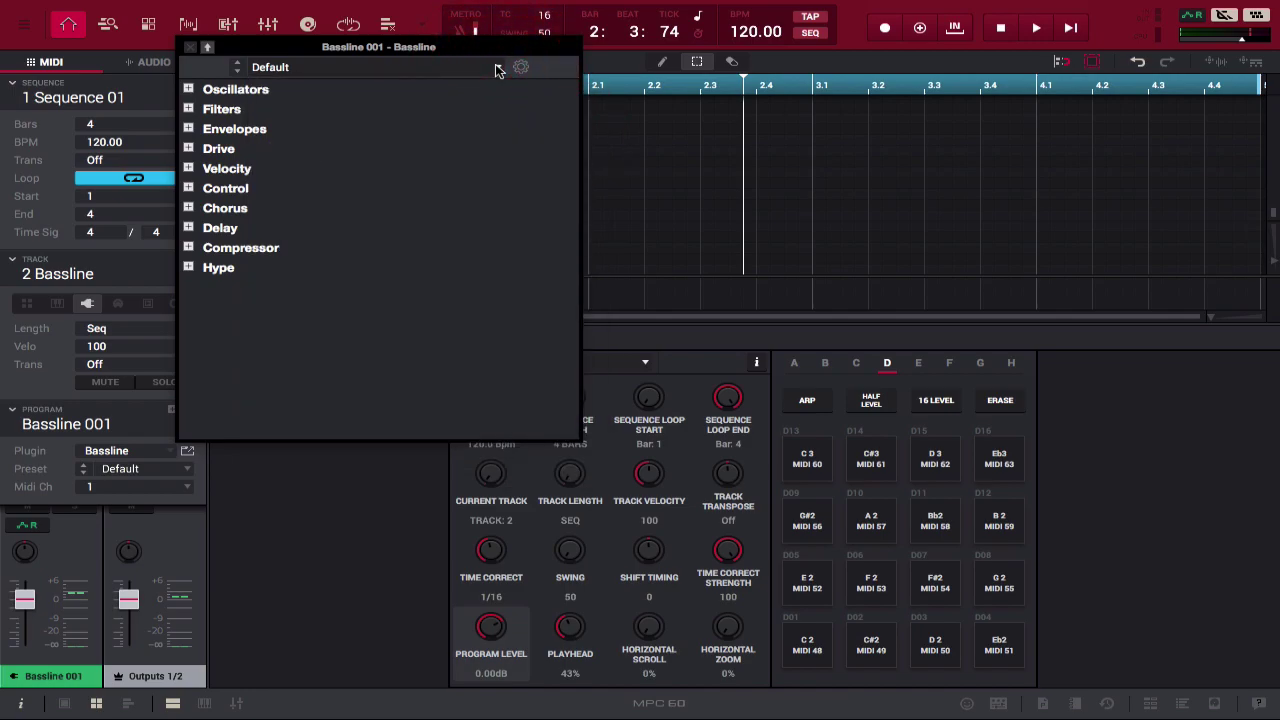
click(498, 67)
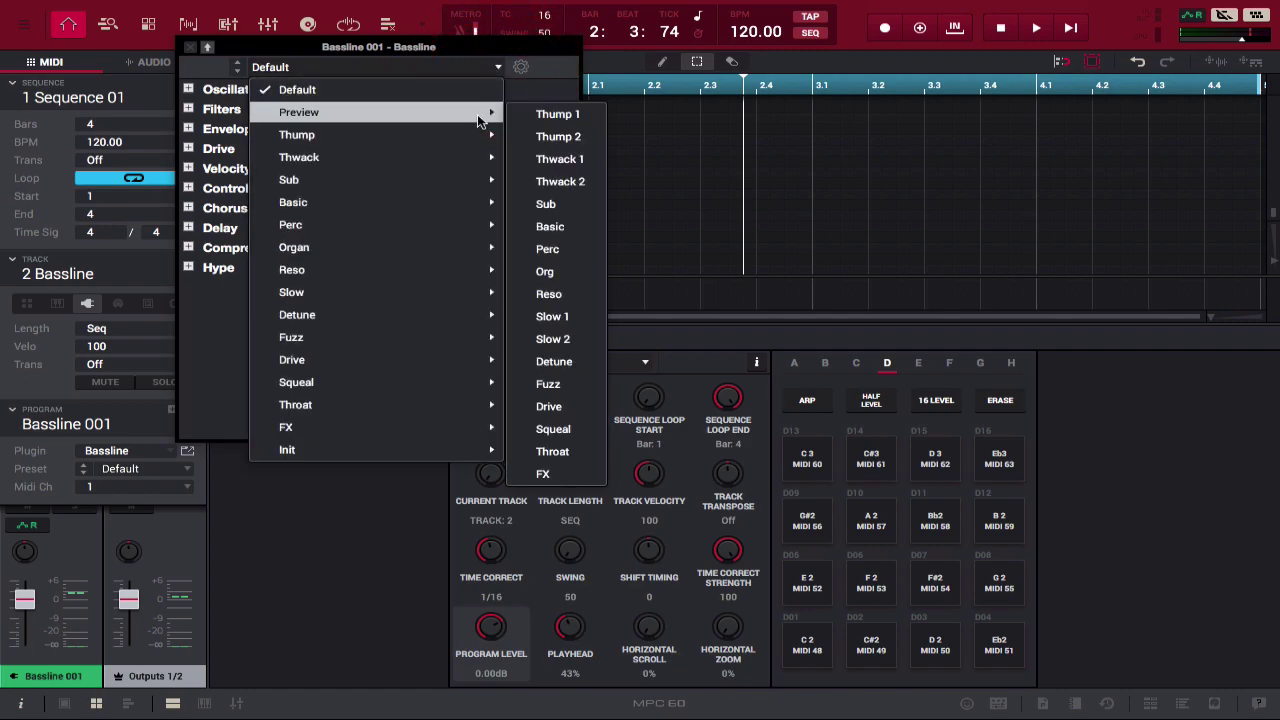
mouse_move(453, 183)
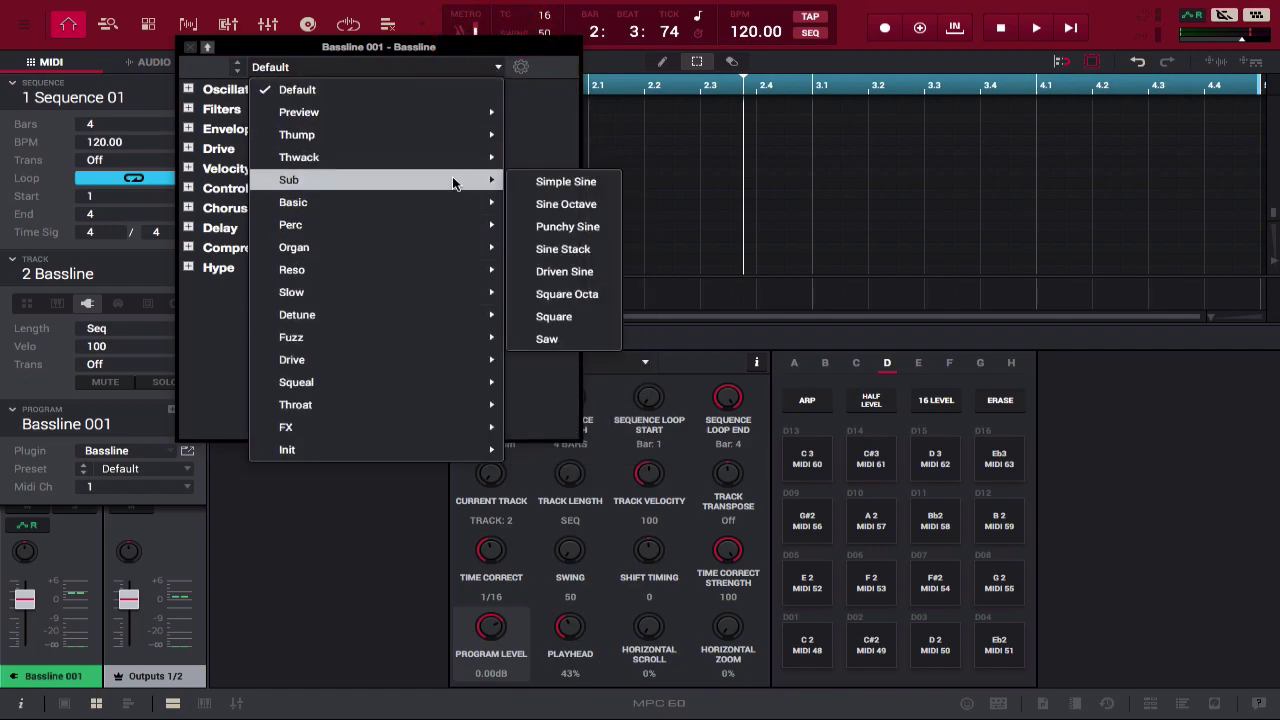
click(523, 127)
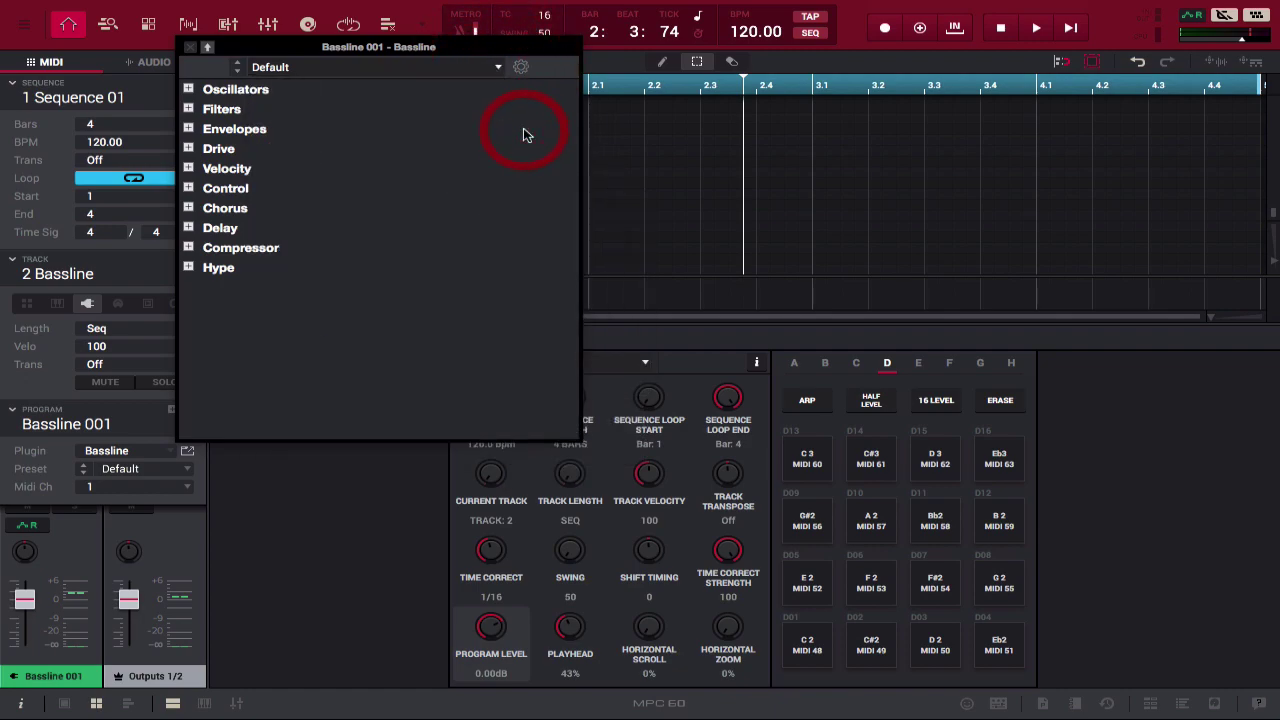
Close the Bassline window and audition the bass on piano-roll keys around C#3
click(190, 47)
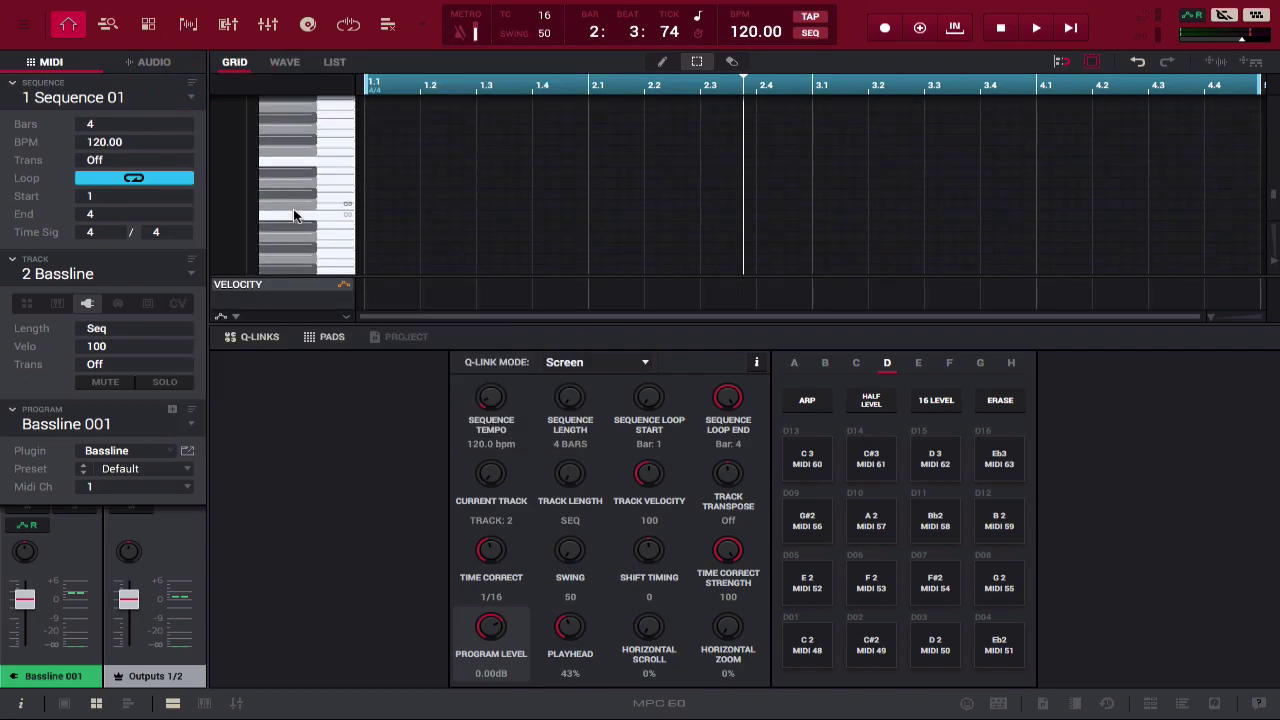
scroll(295, 215, up, 3)
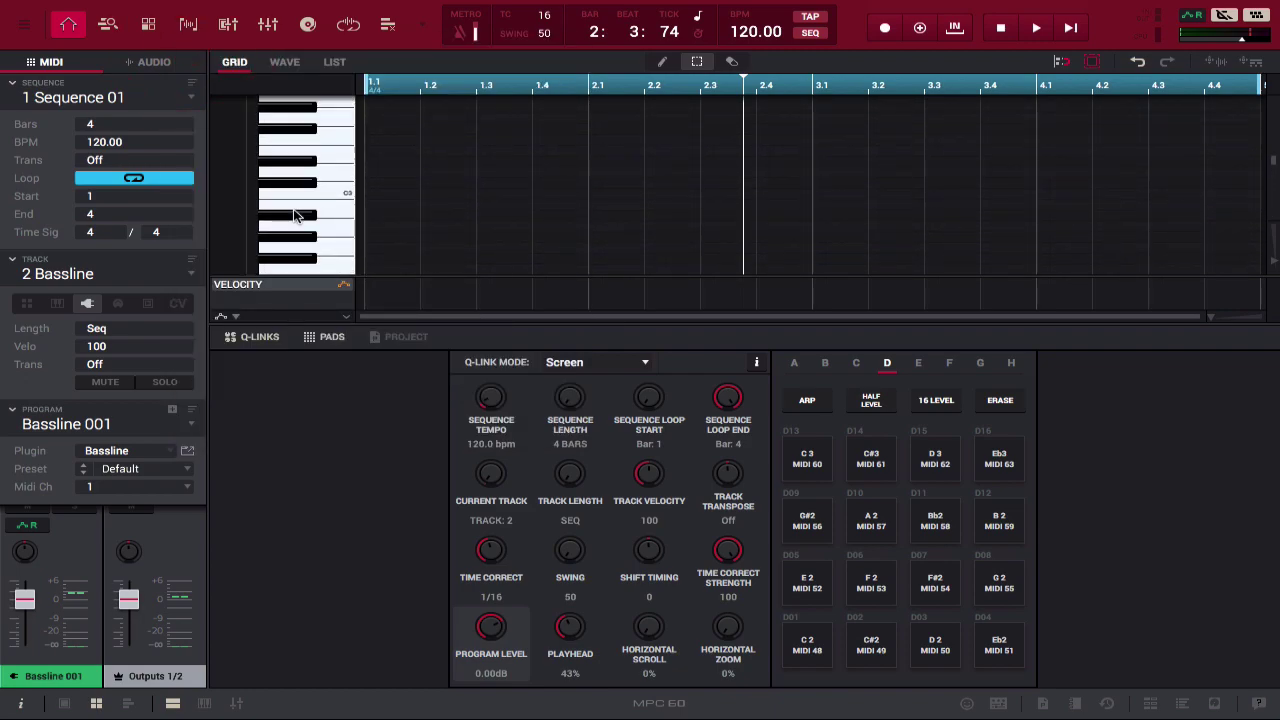
scroll(298, 214, up, 3)
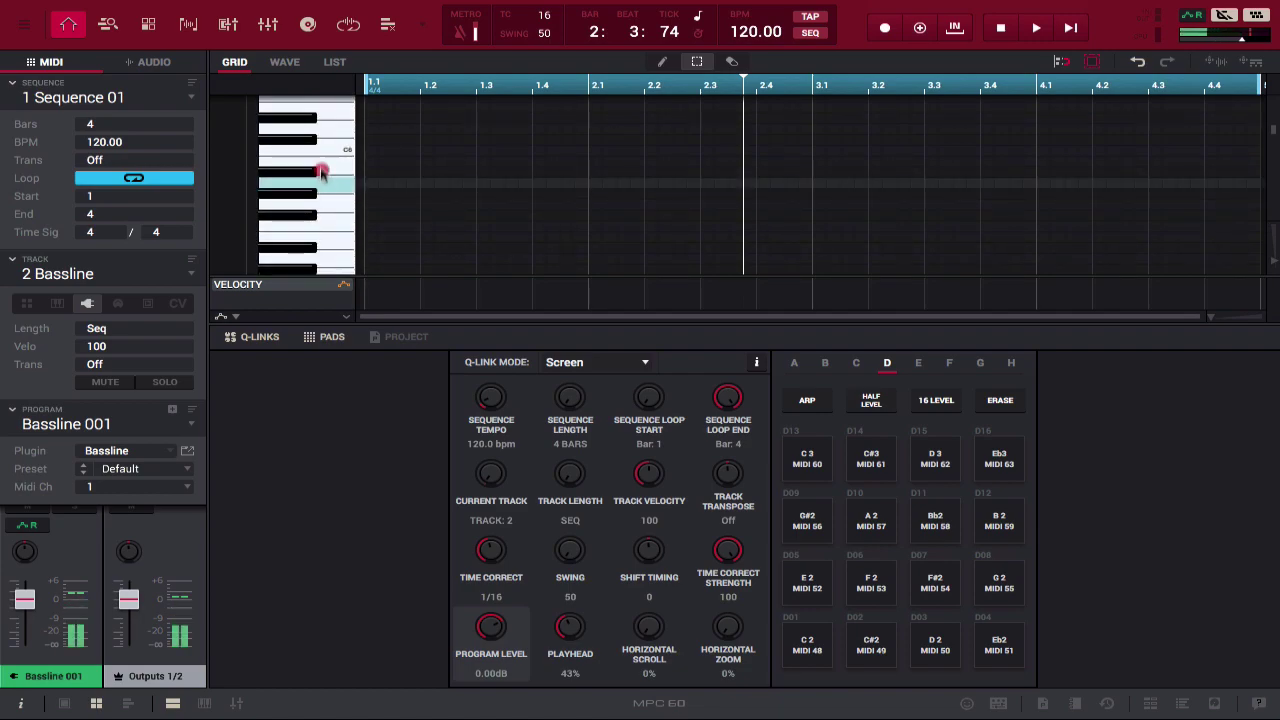
click(322, 252)
click(322, 252)
scroll(322, 252, down, 5)
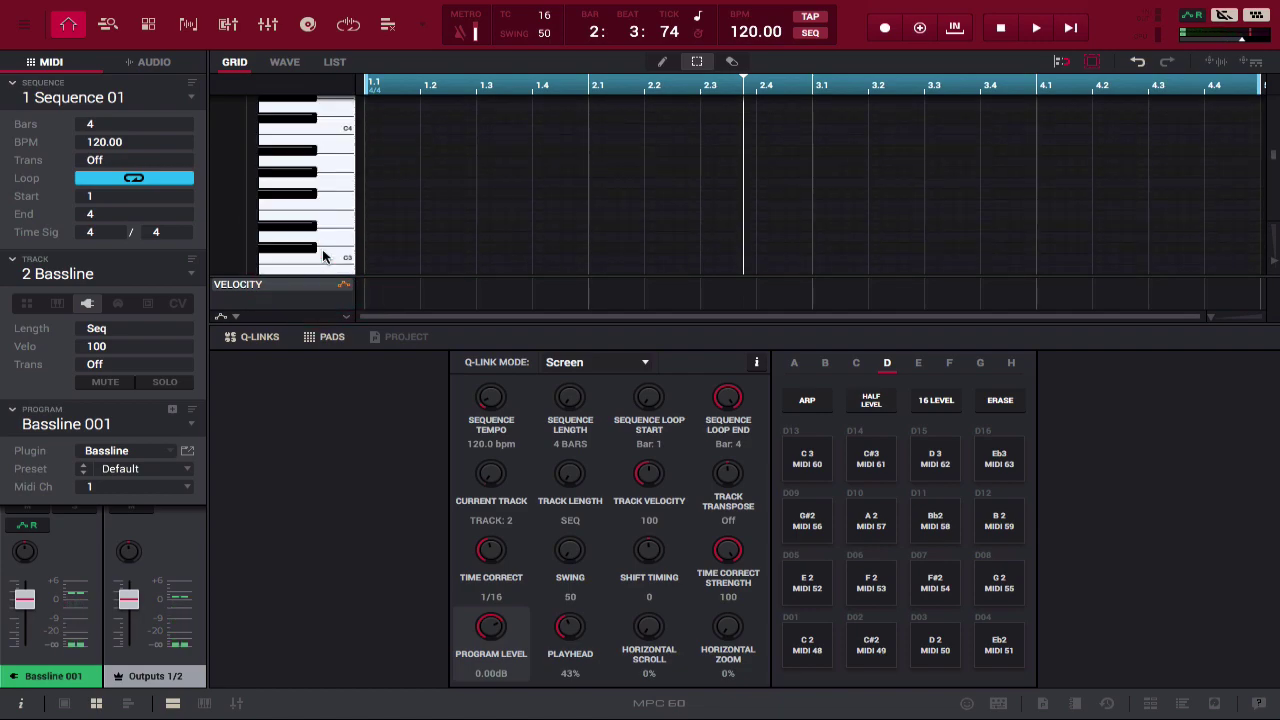
click(322, 252)
click(331, 161)
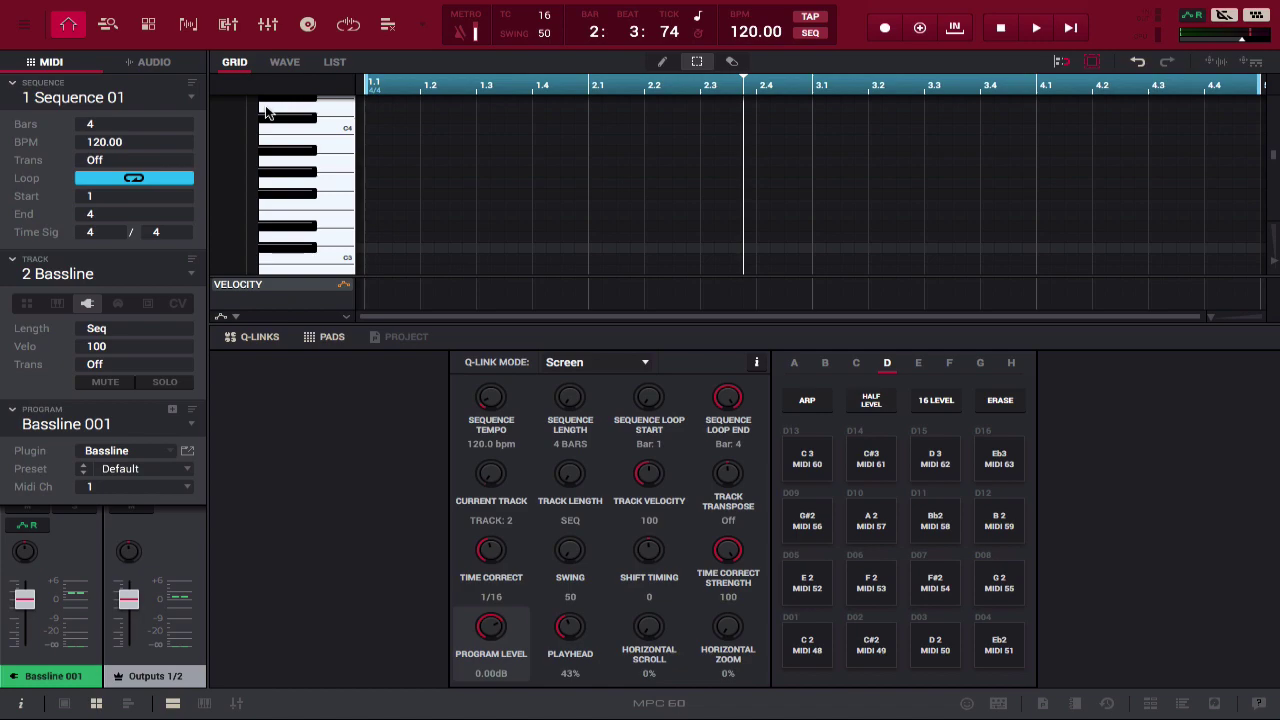
In the program editor, turn off the Bassline's Hype and Compressor sections
click(147, 26)
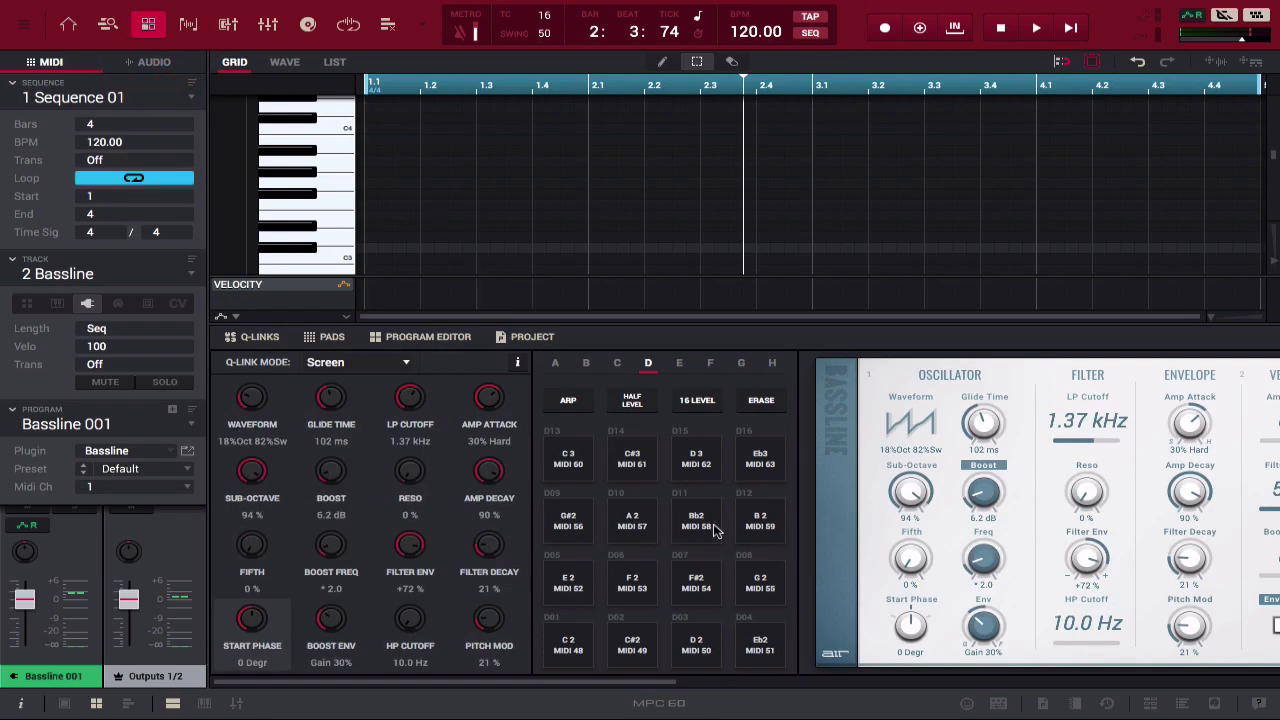
scroll(714, 531, right, 5)
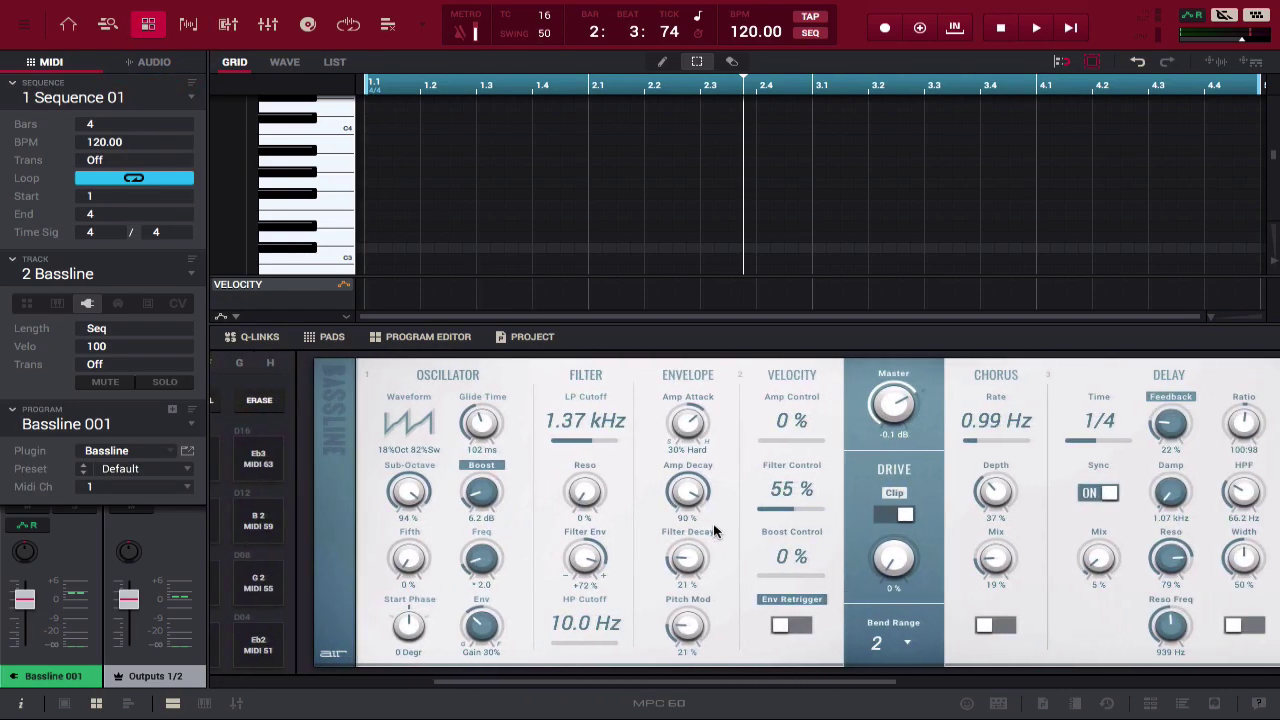
scroll(714, 531, right, 3)
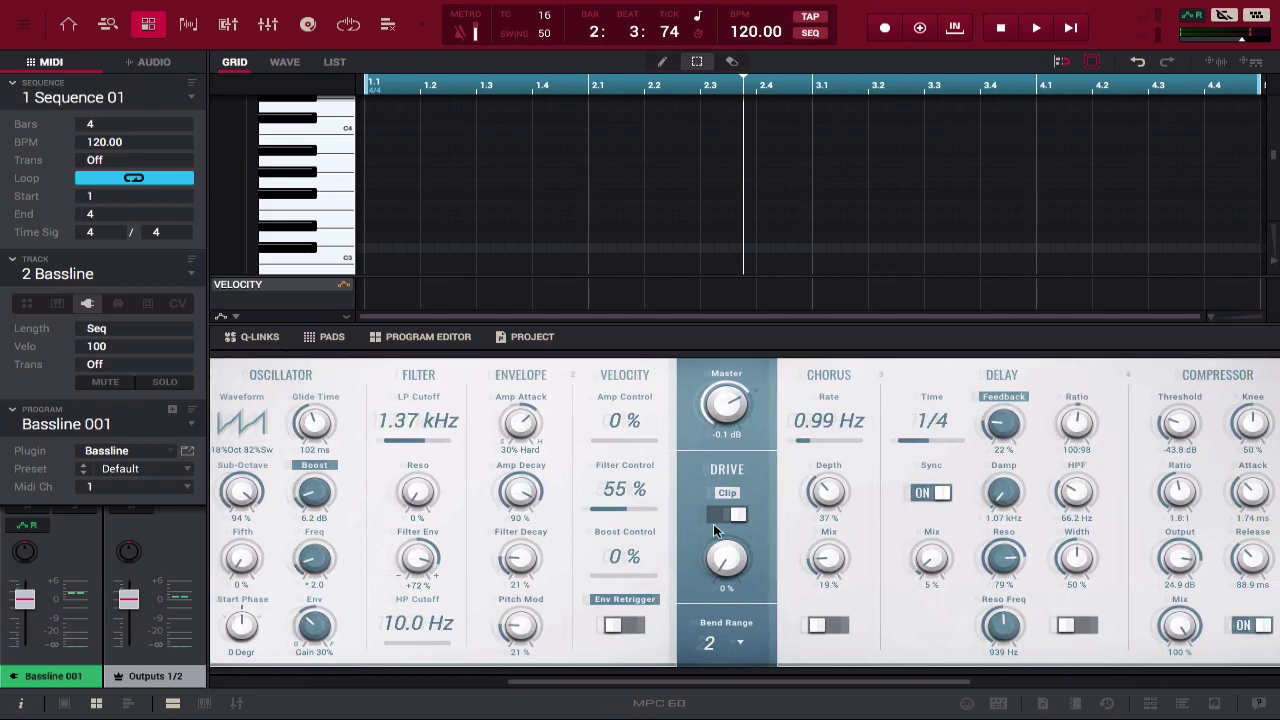
scroll(714, 531, right, 2)
scroll(714, 531, left, 4)
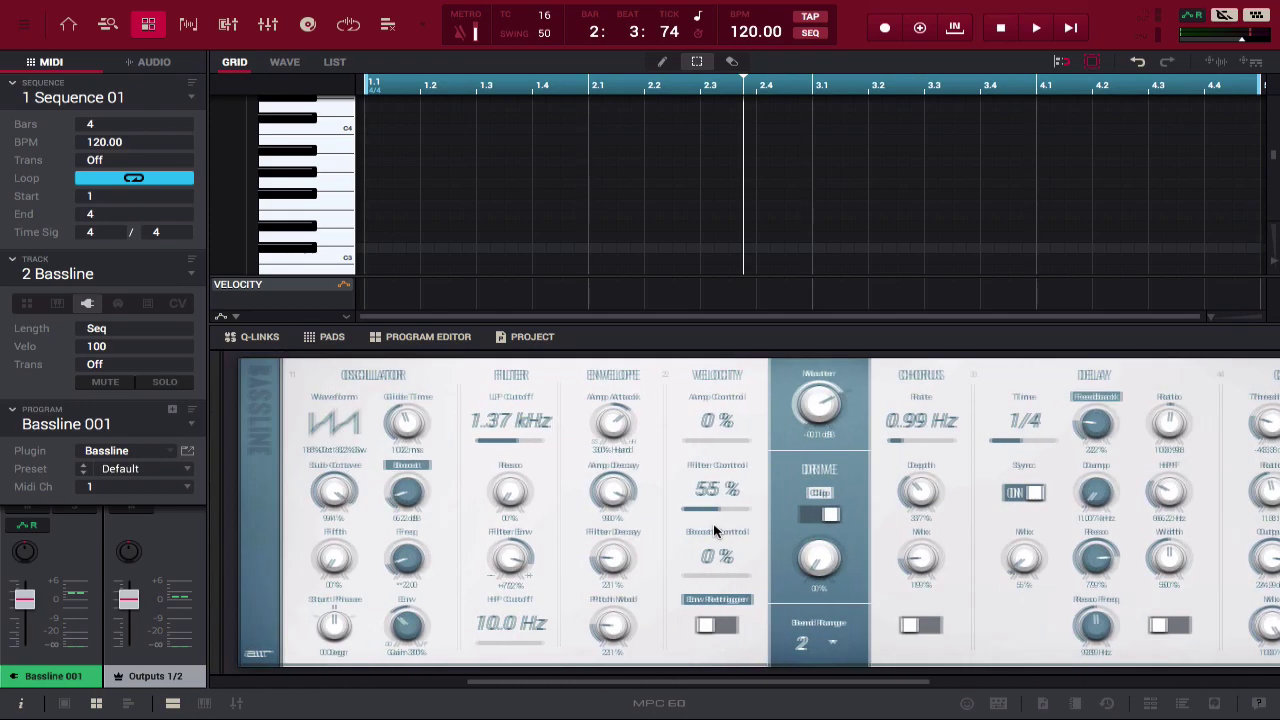
scroll(714, 531, left, 1)
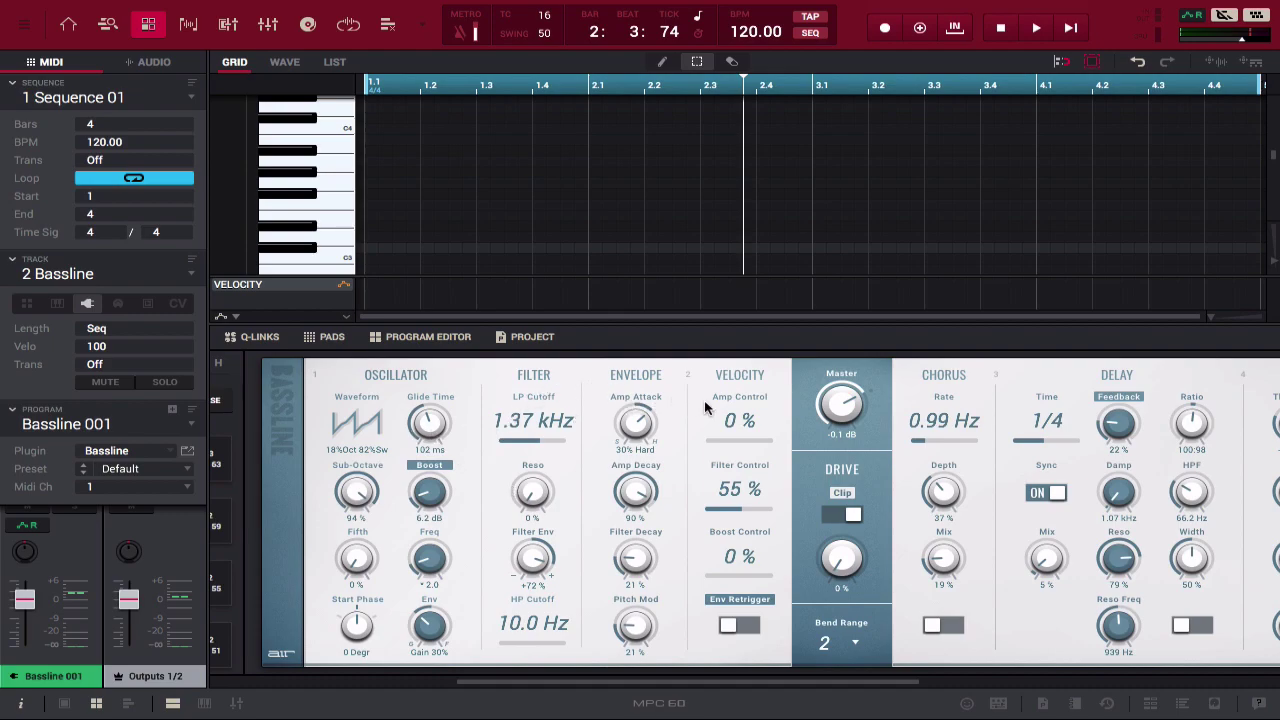
scroll(704, 400, right, 3)
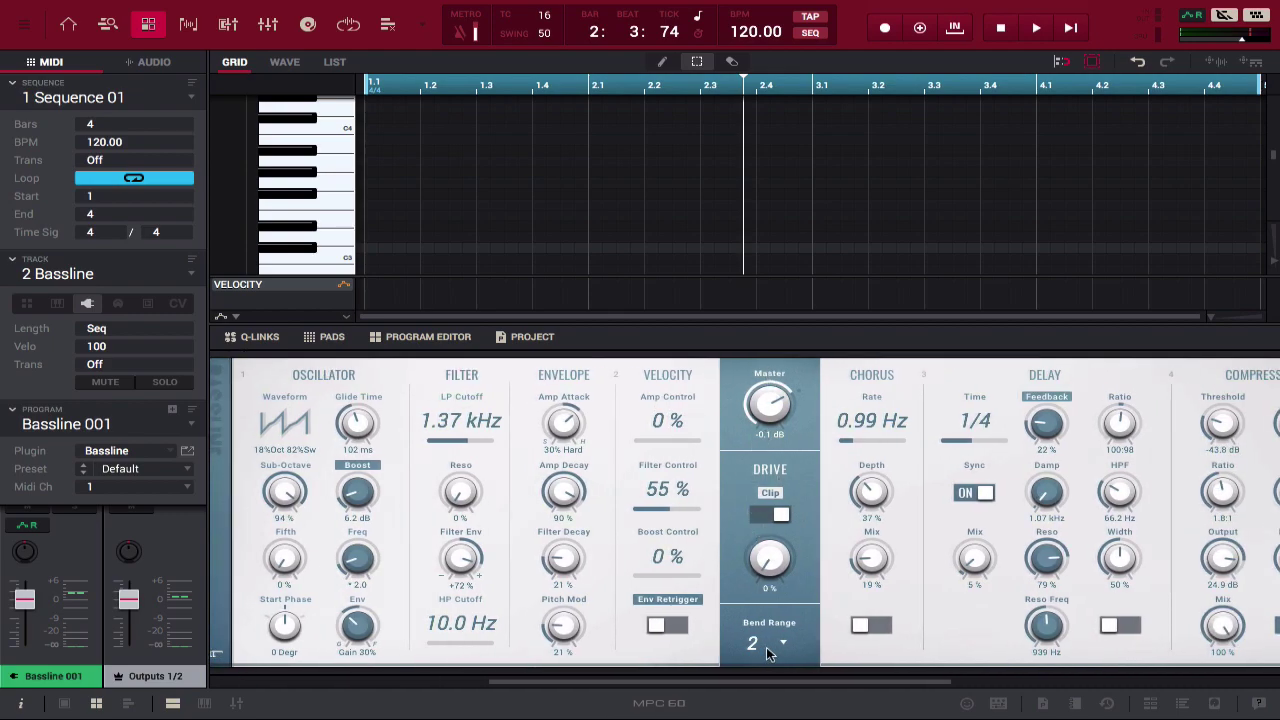
scroll(766, 647, right, 10)
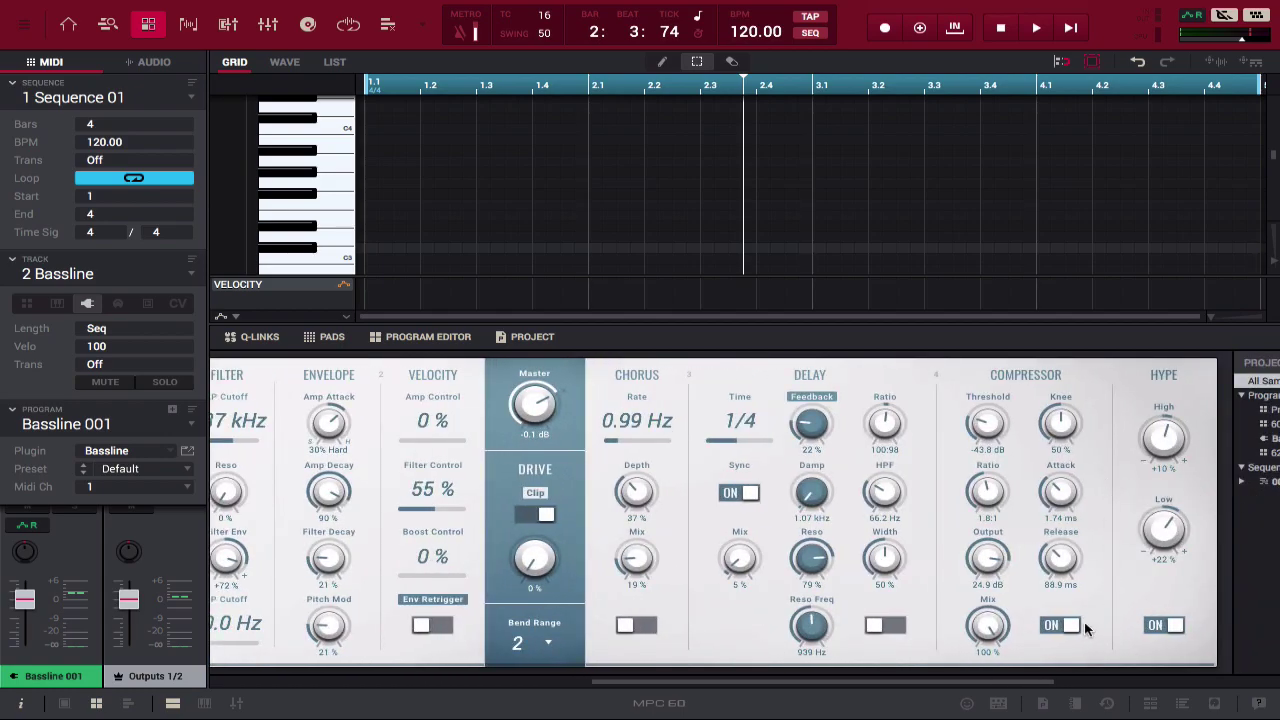
click(1165, 625)
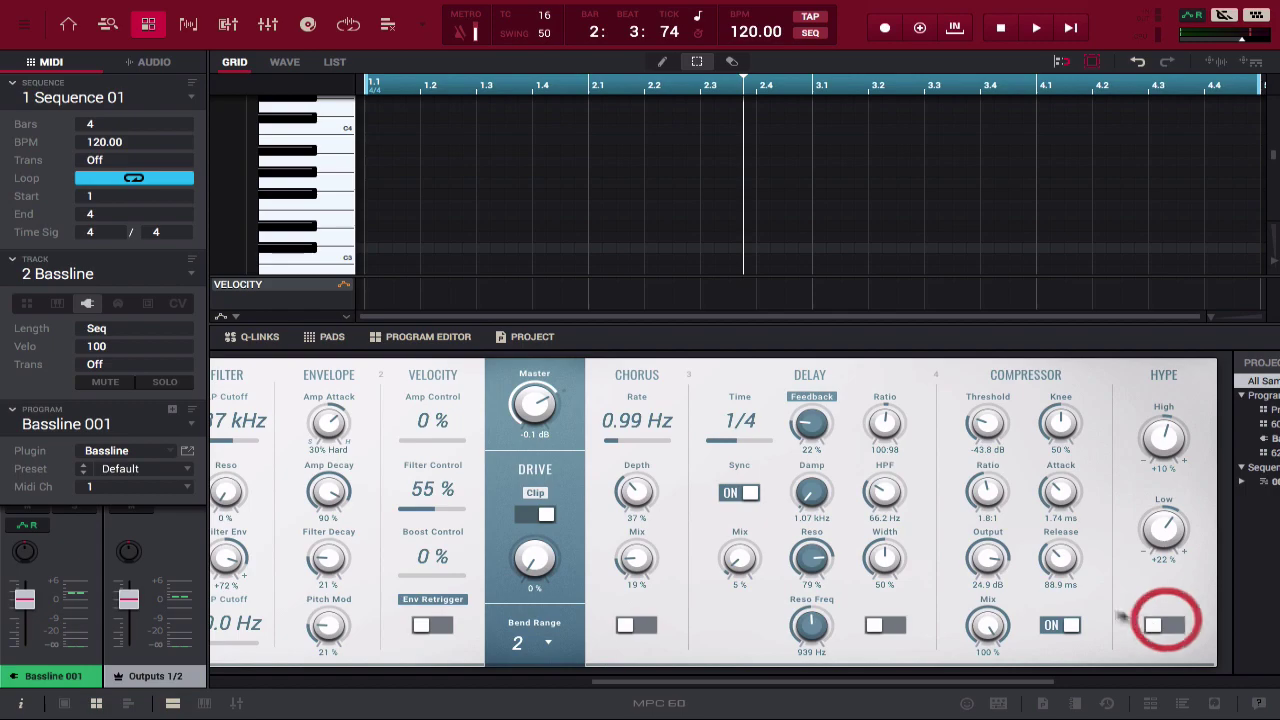
click(1060, 625)
Audition a few notes, then change the oscillator waveform to Sine
scroll(917, 630, left, 5)
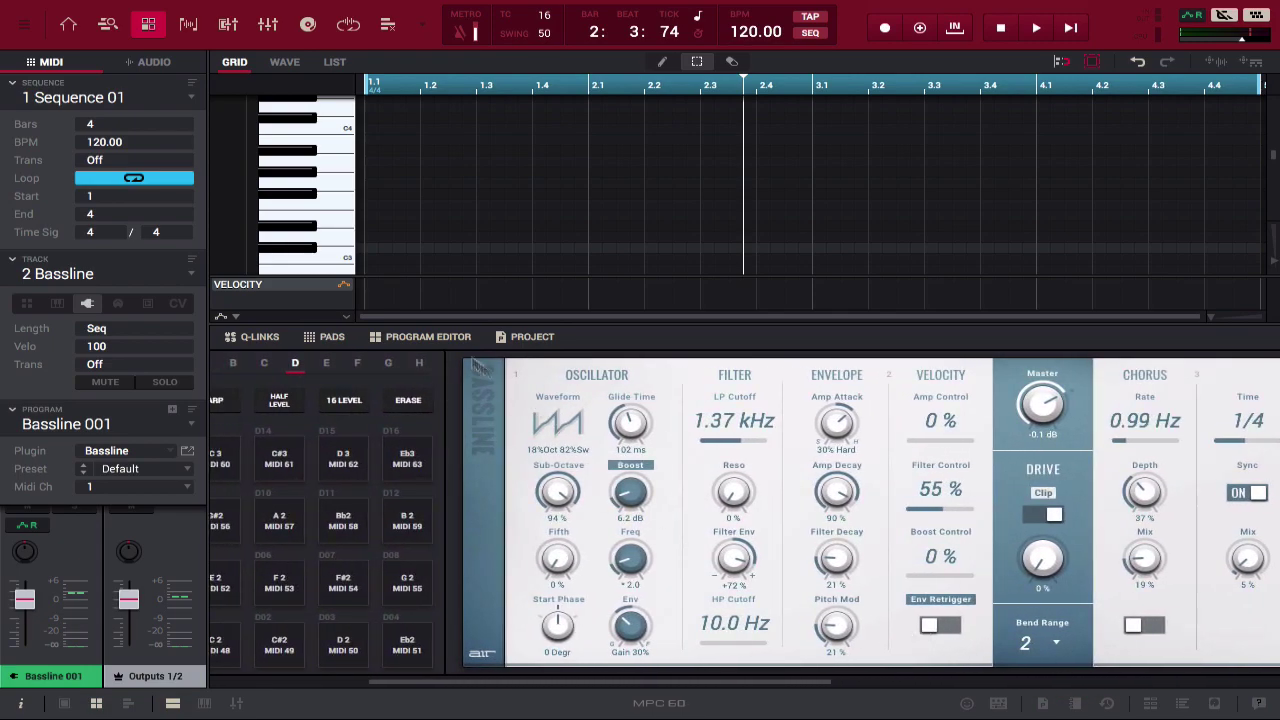
mouse_move(337, 238)
mouse_down()
mouse_move(340, 122)
mouse_move(329, 177)
mouse_move(333, 150)
mouse_up()
click(329, 129)
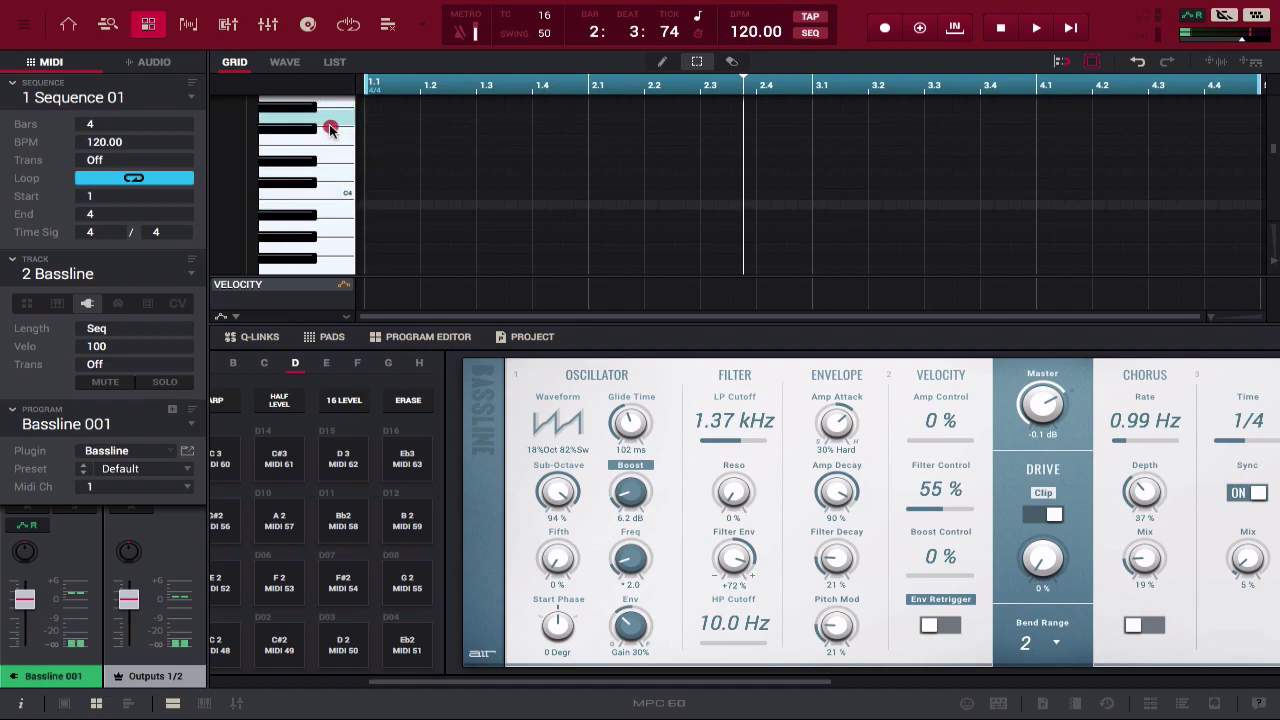
click(320, 214)
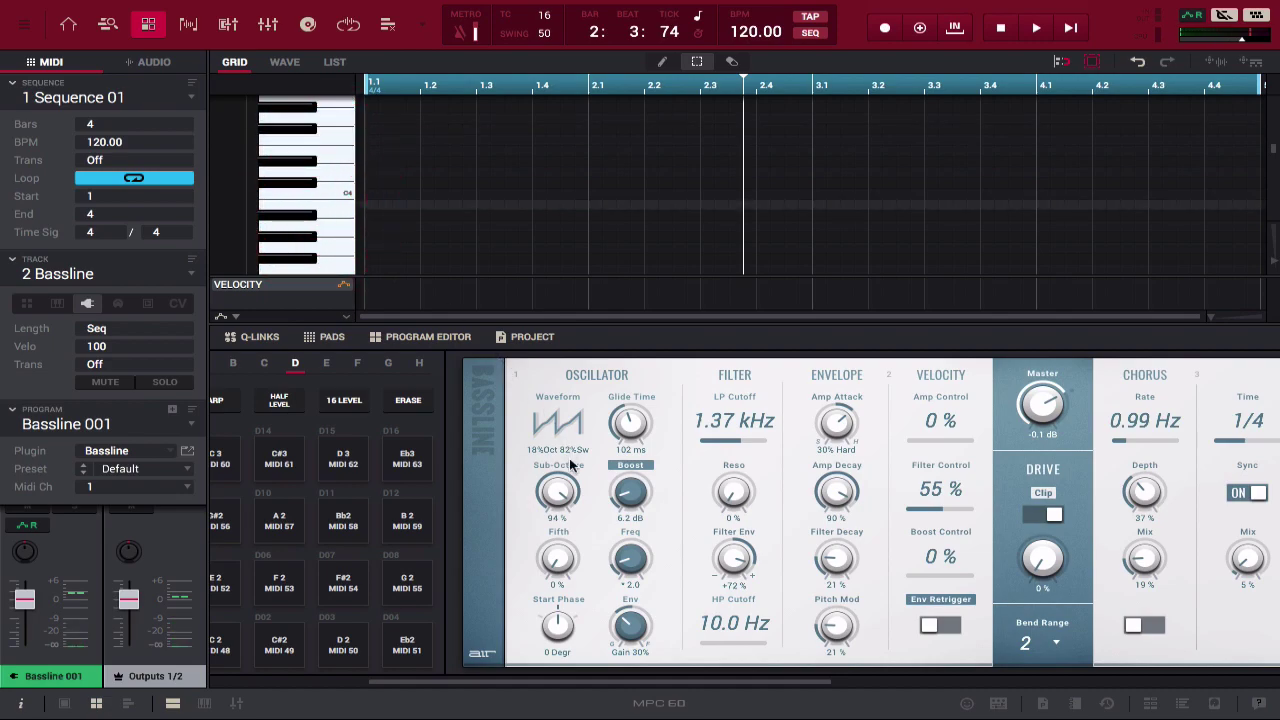
mouse_move(571, 429)
mouse_down()
mouse_move(571, 534)
mouse_move(569, 170)
mouse_up()
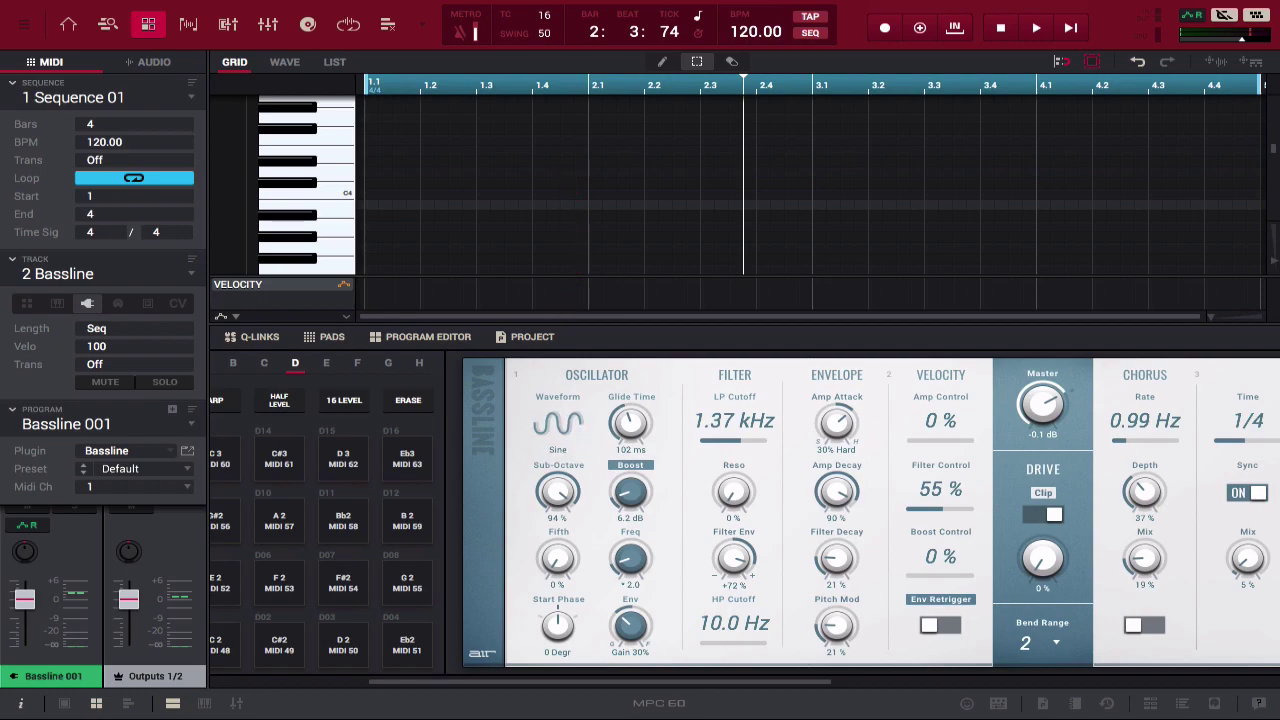
Lengthen the glide time to 591 ms and audition notes around C4
mouse_move(337, 187)
mouse_down()
mouse_move(340, 128)
mouse_move(329, 251)
mouse_up()
drag(620, 408, 617, 351)
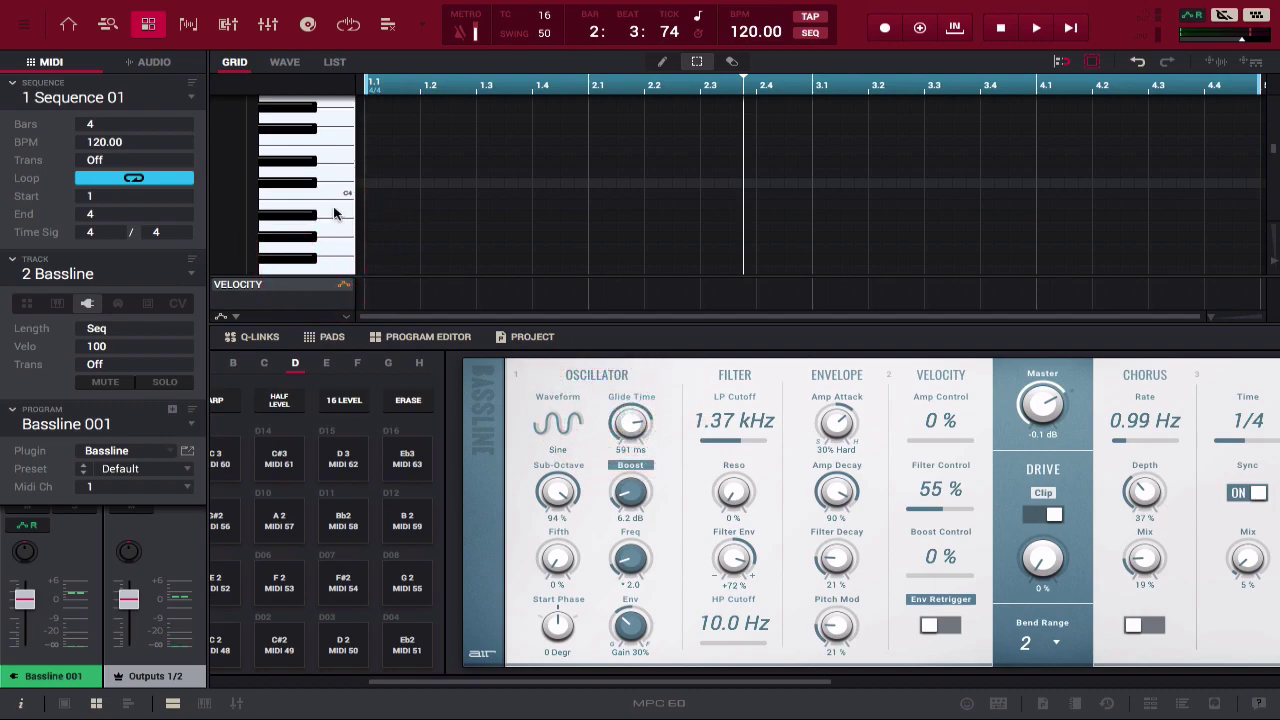
click(336, 186)
mouse_move(336, 186)
mouse_down()
mouse_move(338, 107)
mouse_move(333, 220)
mouse_up()
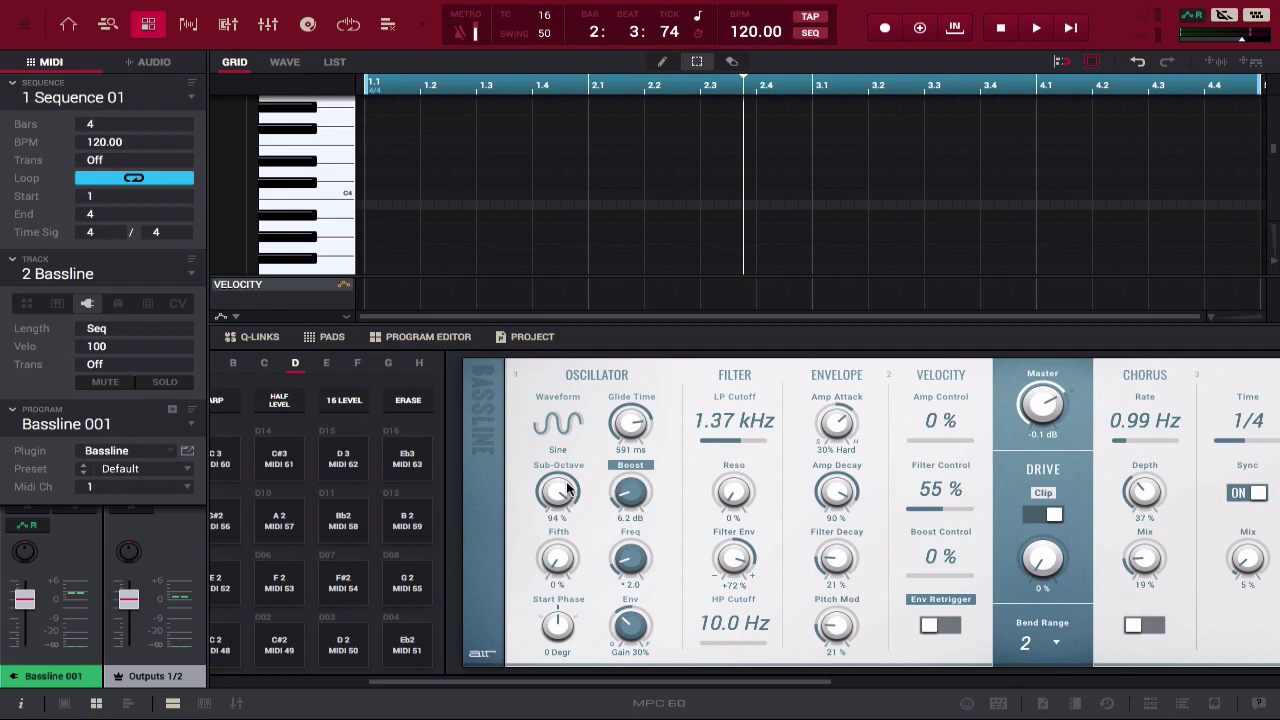
Lower the sub-octave level to 55 % and audition low notes and C4
drag(566, 487, 568, 560)
mouse_move(338, 206)
mouse_down()
mouse_move(337, 137)
mouse_move(342, 273)
mouse_up()
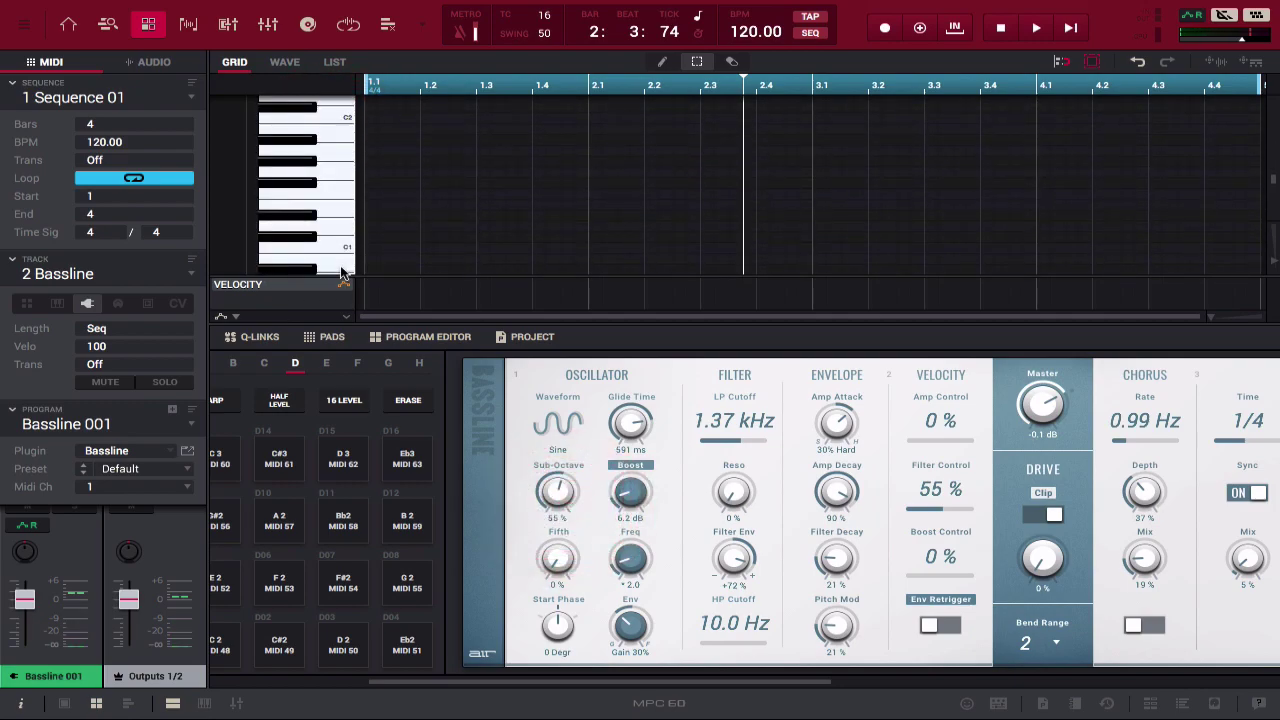
click(323, 195)
mouse_move(323, 195)
mouse_down()
mouse_move(329, 134)
mouse_move(323, 200)
mouse_up()
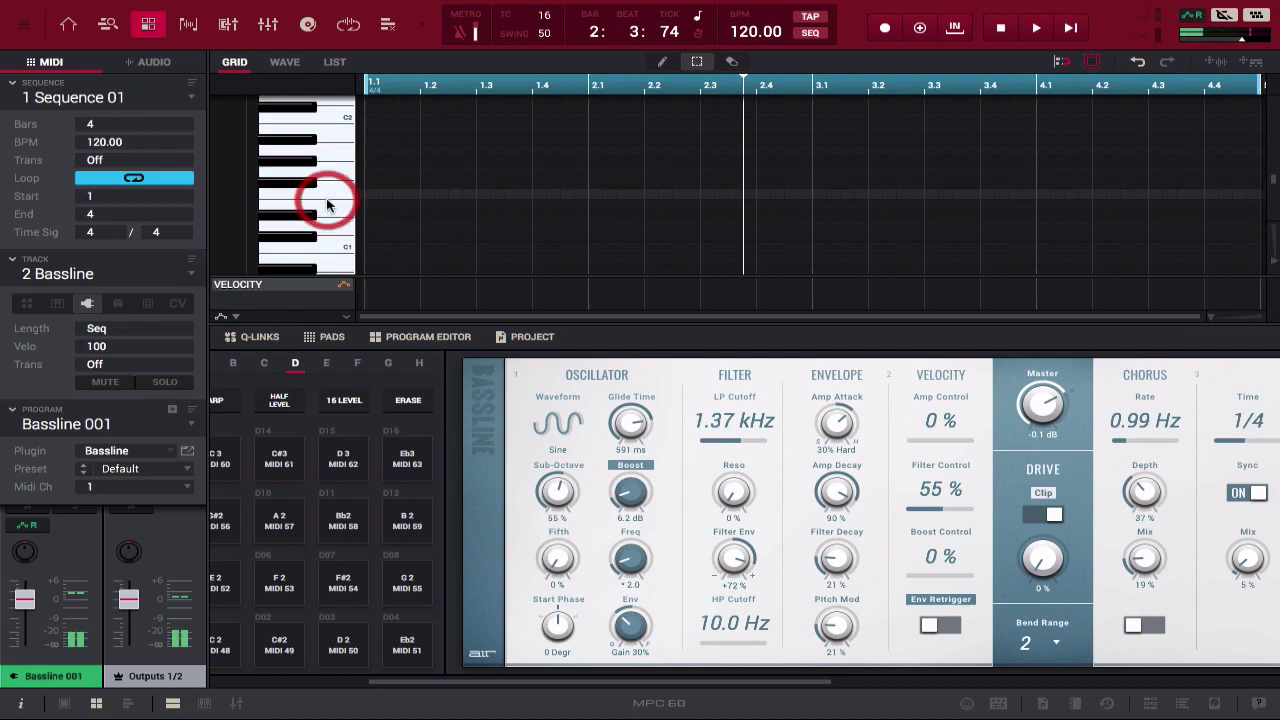
scroll(334, 206, up, 5)
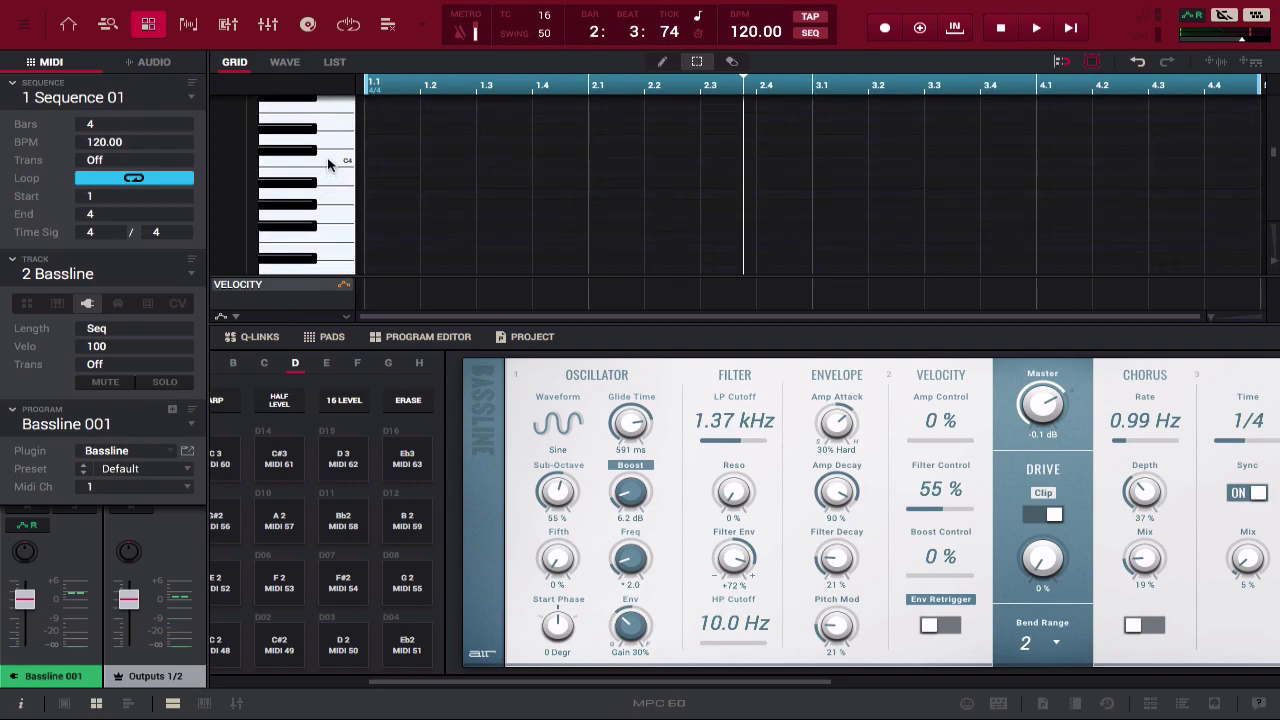
click(327, 157)
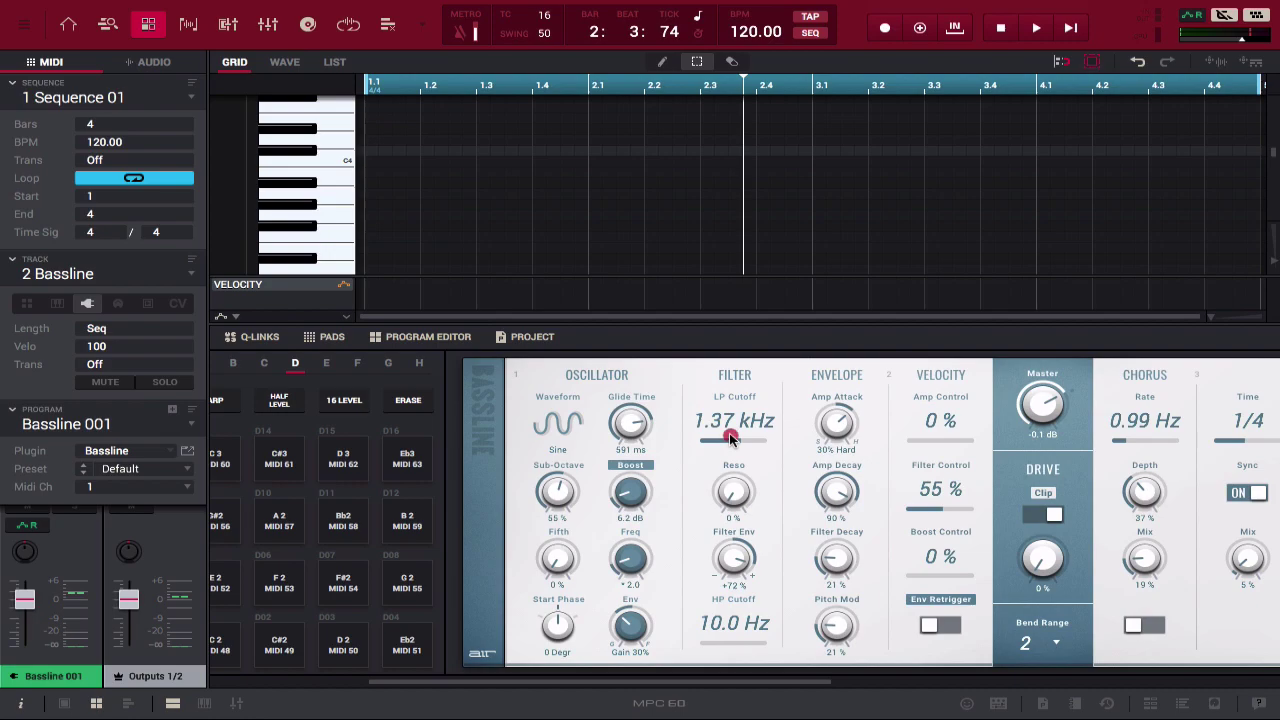
Sweep the low-pass cutoff between 20 kHz and 182 Hz, settling near 1.18 kHz, auditioning C4
drag(728, 420, 721, 288)
click(745, 410)
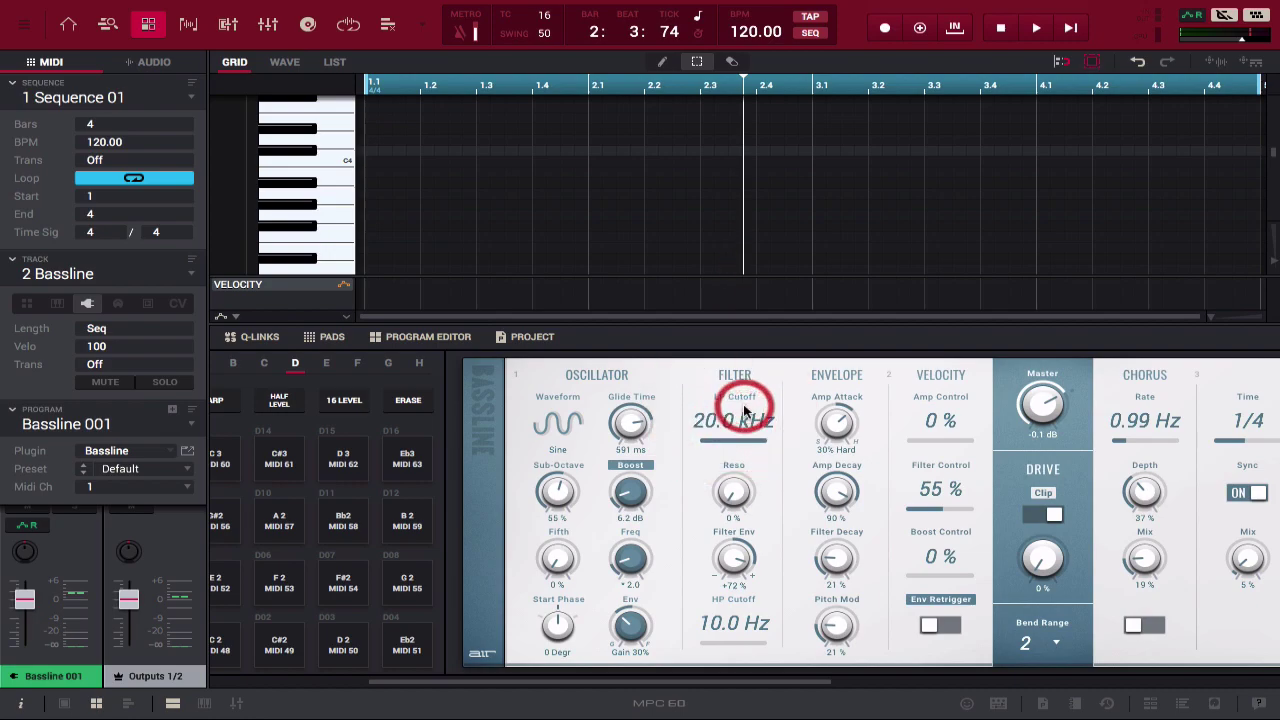
click(337, 160)
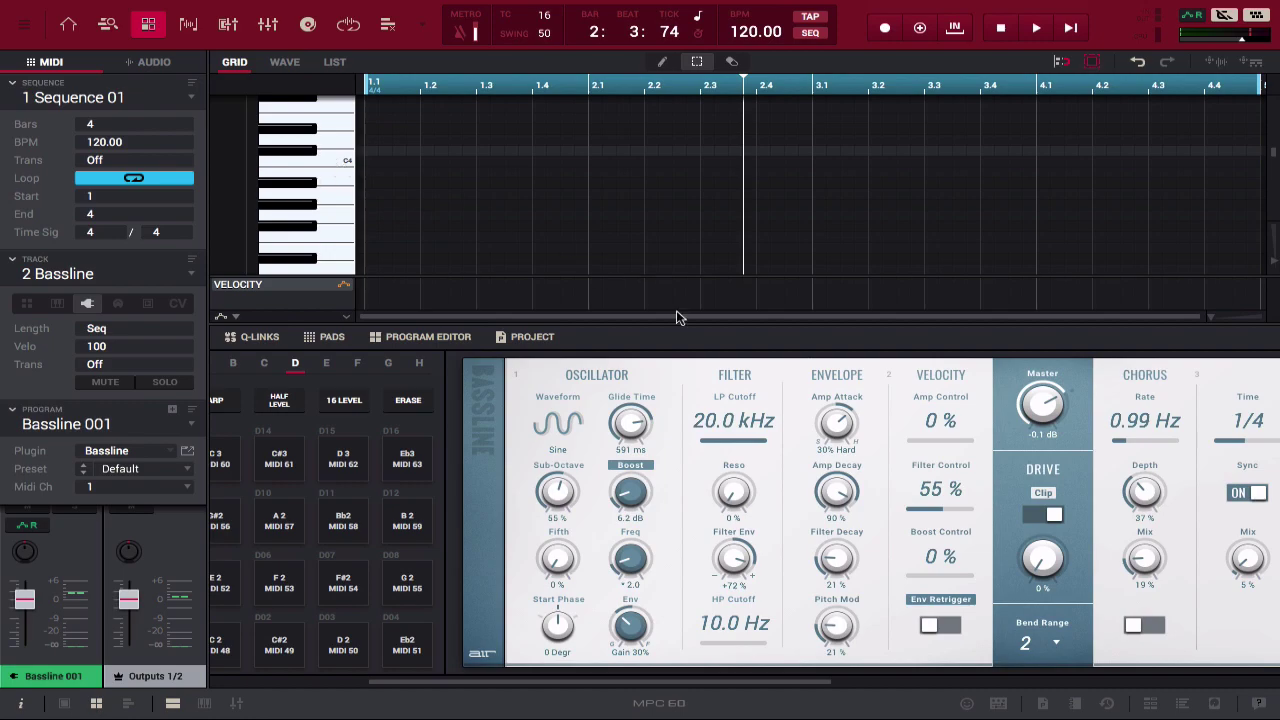
mouse_move(703, 418)
mouse_down()
mouse_move(680, 523)
mouse_move(694, 466)
mouse_move(692, 478)
mouse_up()
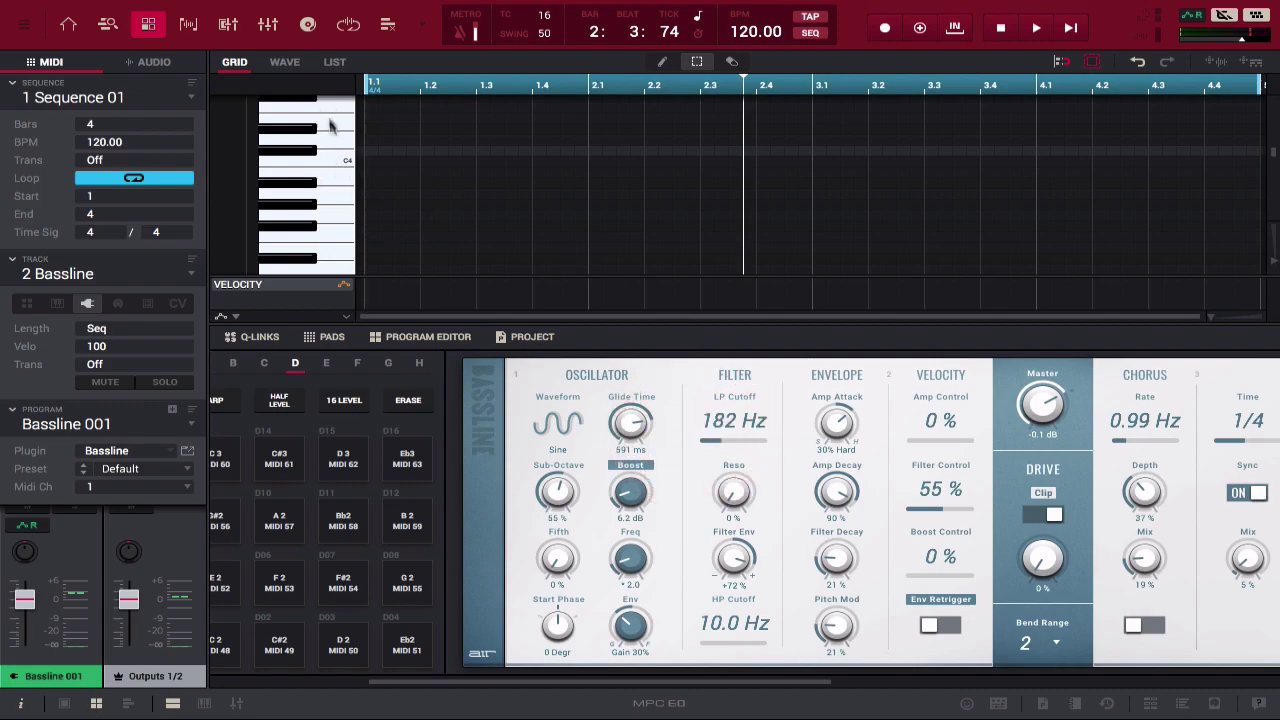
mouse_move(337, 136)
mouse_down()
mouse_move(336, 170)
mouse_move(334, 137)
mouse_up()
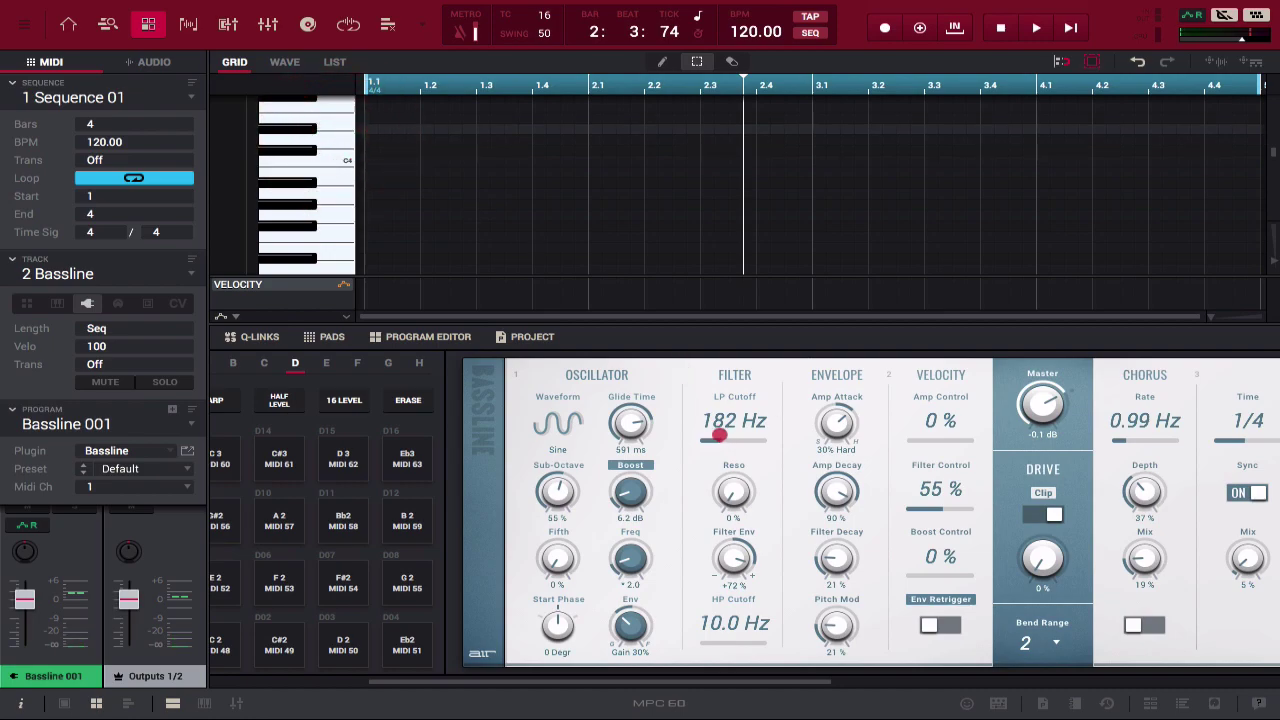
drag(720, 432, 722, 368)
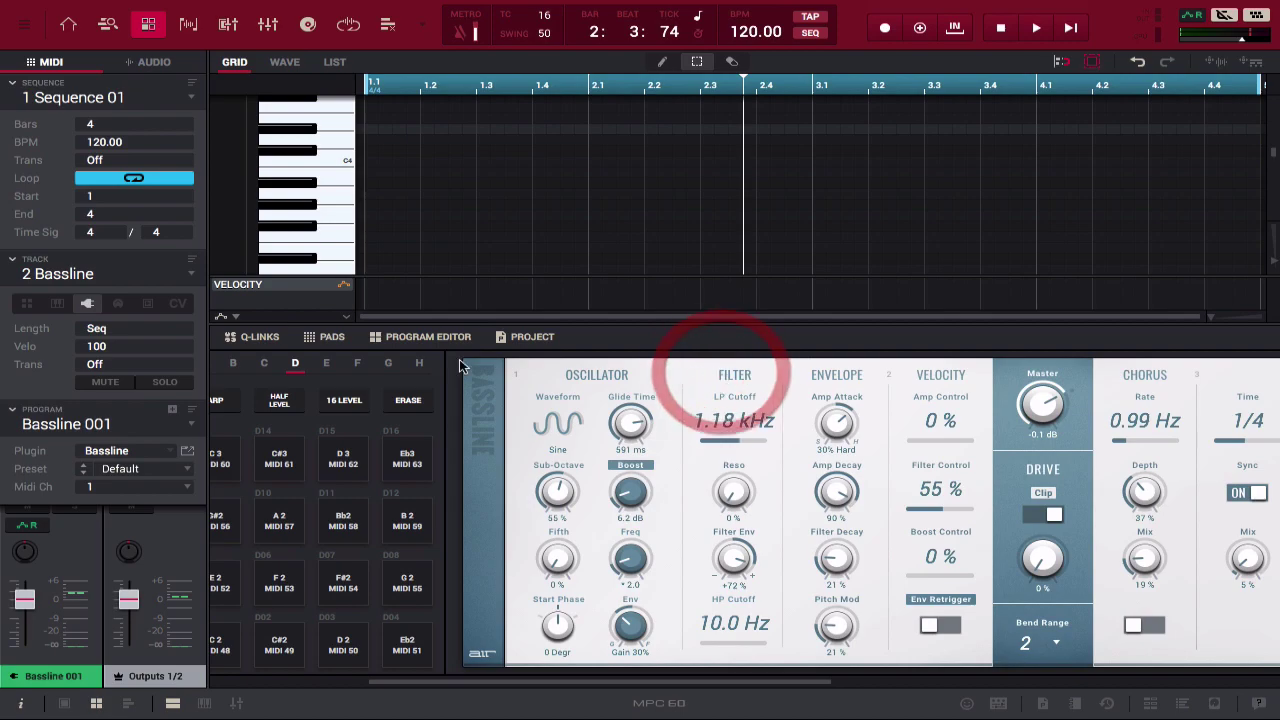
click(337, 136)
click(336, 166)
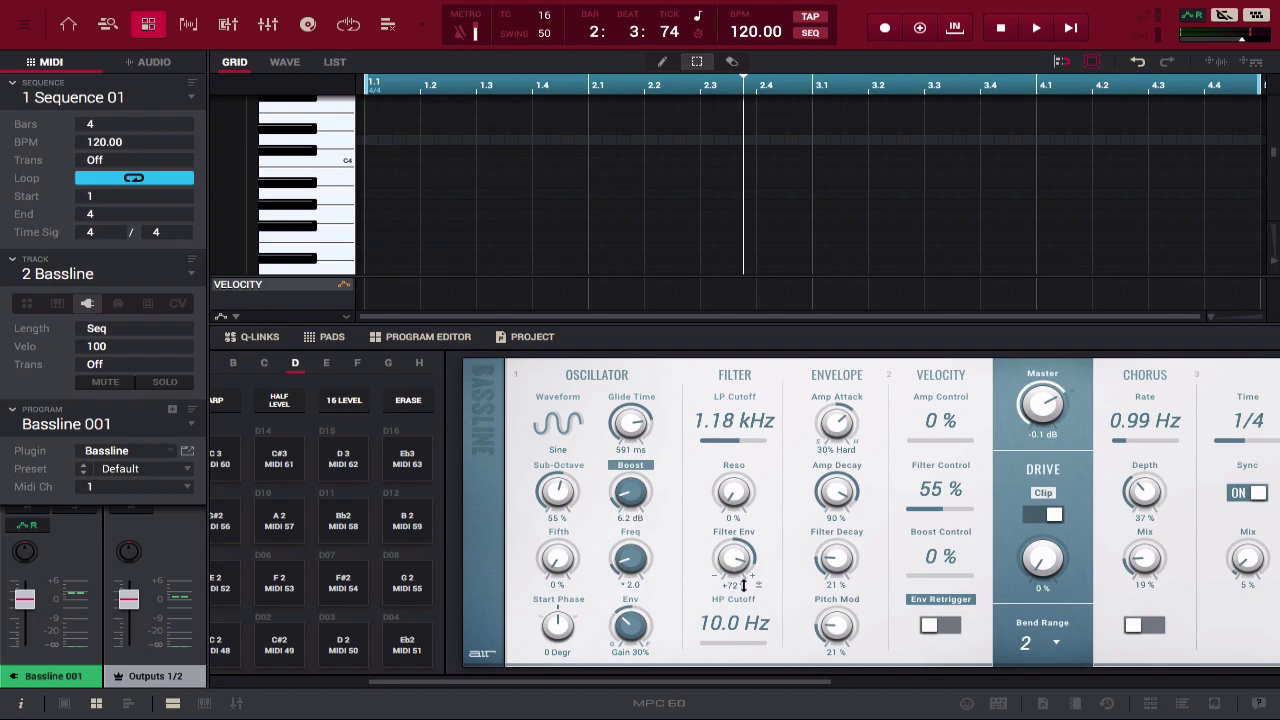
Raise the high-pass cutoff to 500 Hz, then lower it to 29.9 Hz
mouse_move(731, 625)
mouse_down()
mouse_move(729, 658)
mouse_move(741, 519)
mouse_up()
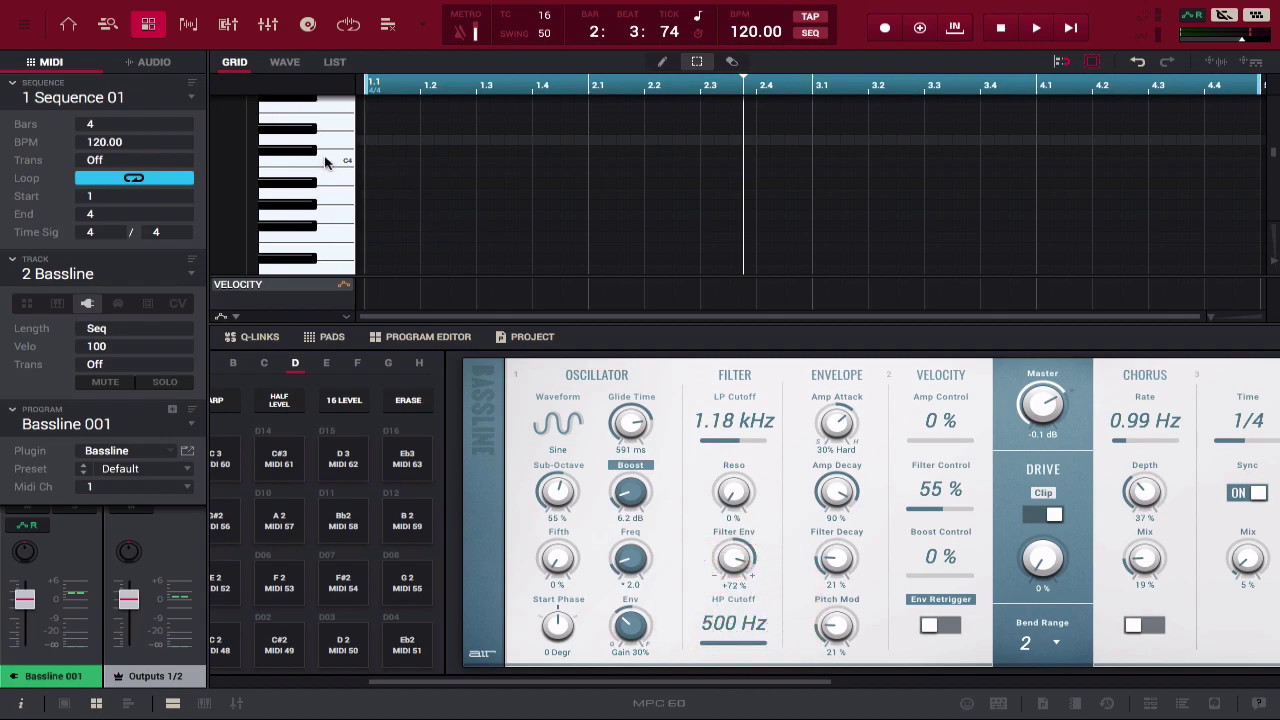
mouse_move(329, 157)
mouse_down()
mouse_move(329, 200)
mouse_move(328, 102)
mouse_move(330, 200)
mouse_up()
drag(743, 628, 740, 702)
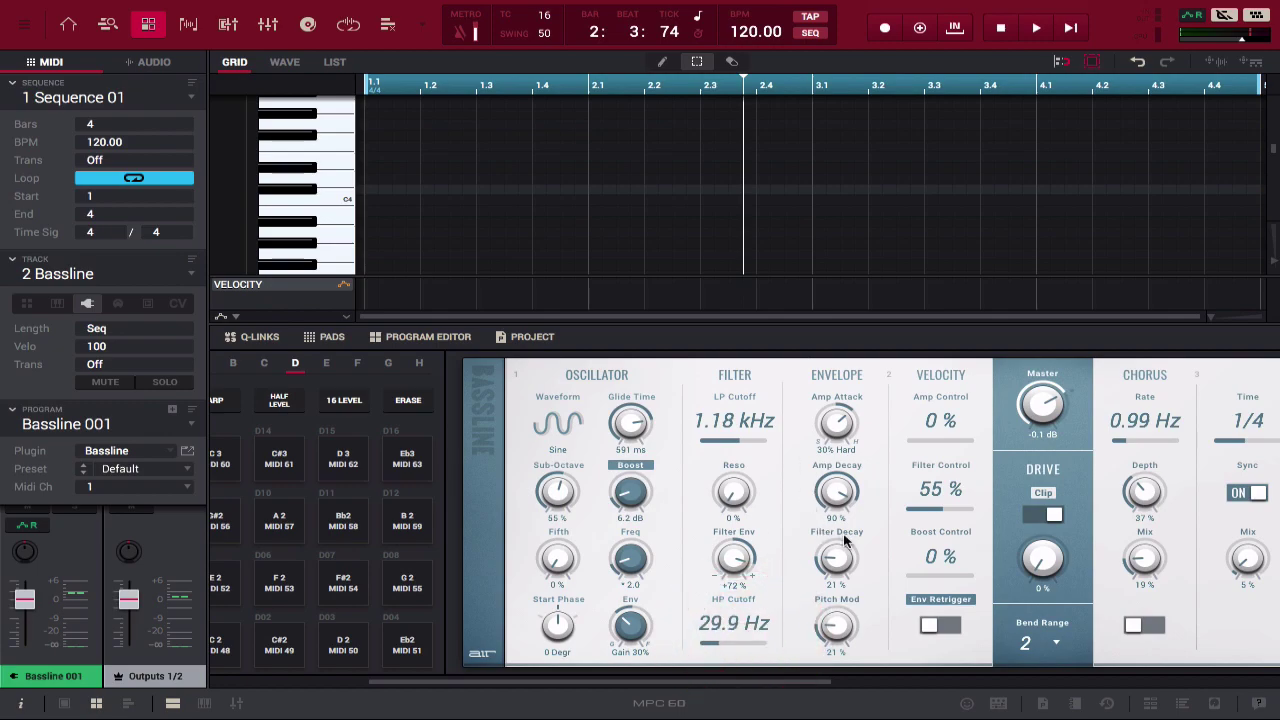
Enable envelope retrigger and raise velocity boost to 76 %, amp and filter control to 100 %
scroll(843, 533, right, 5)
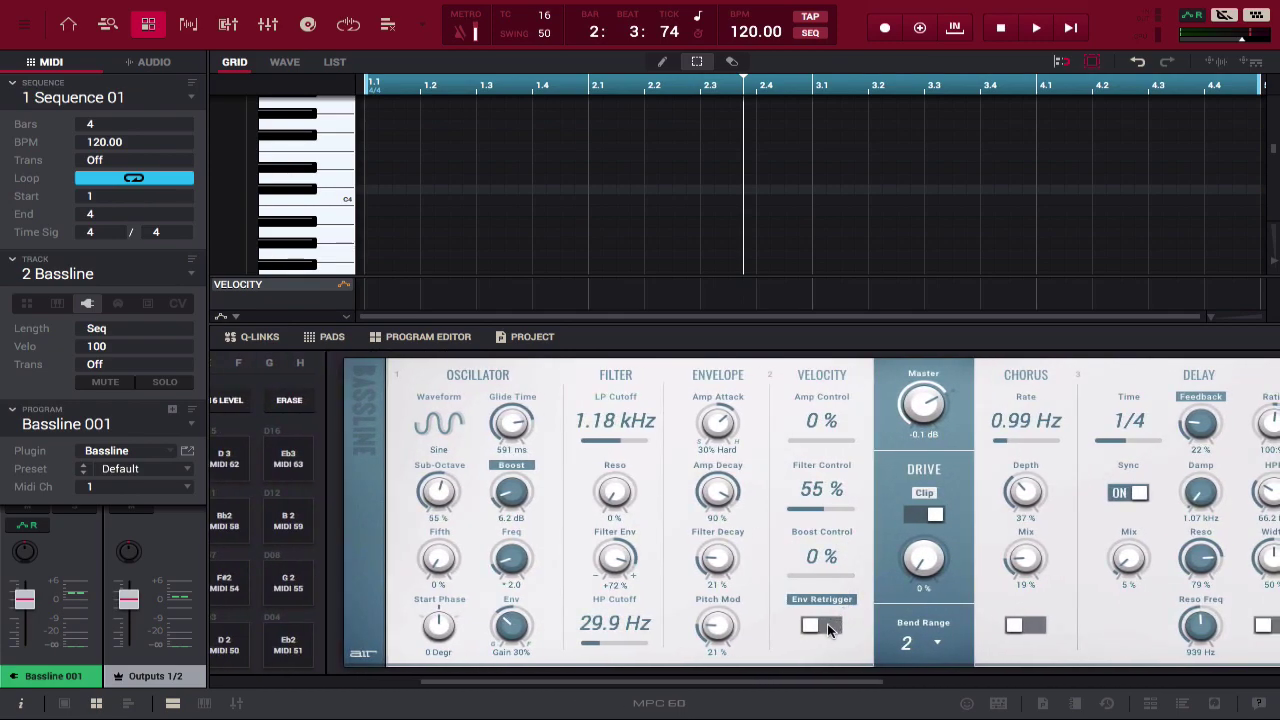
click(827, 623)
drag(813, 556, 815, 478)
drag(816, 418, 813, 360)
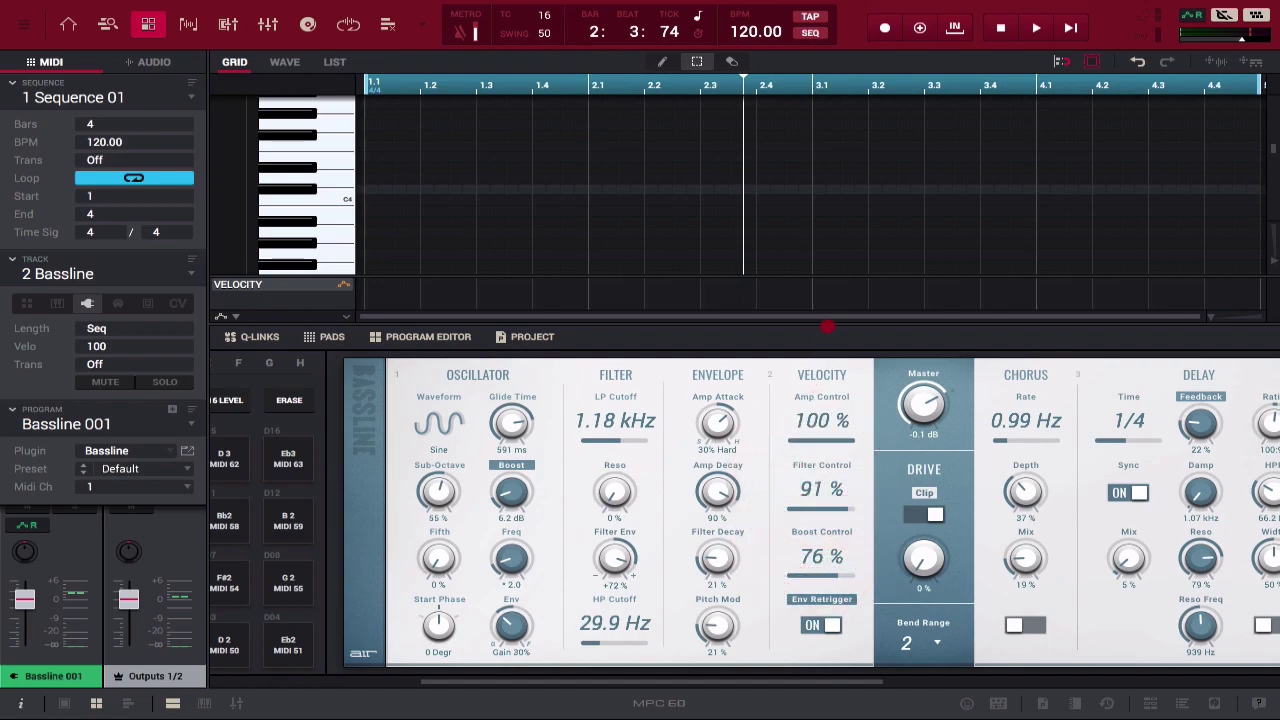
click(343, 200)
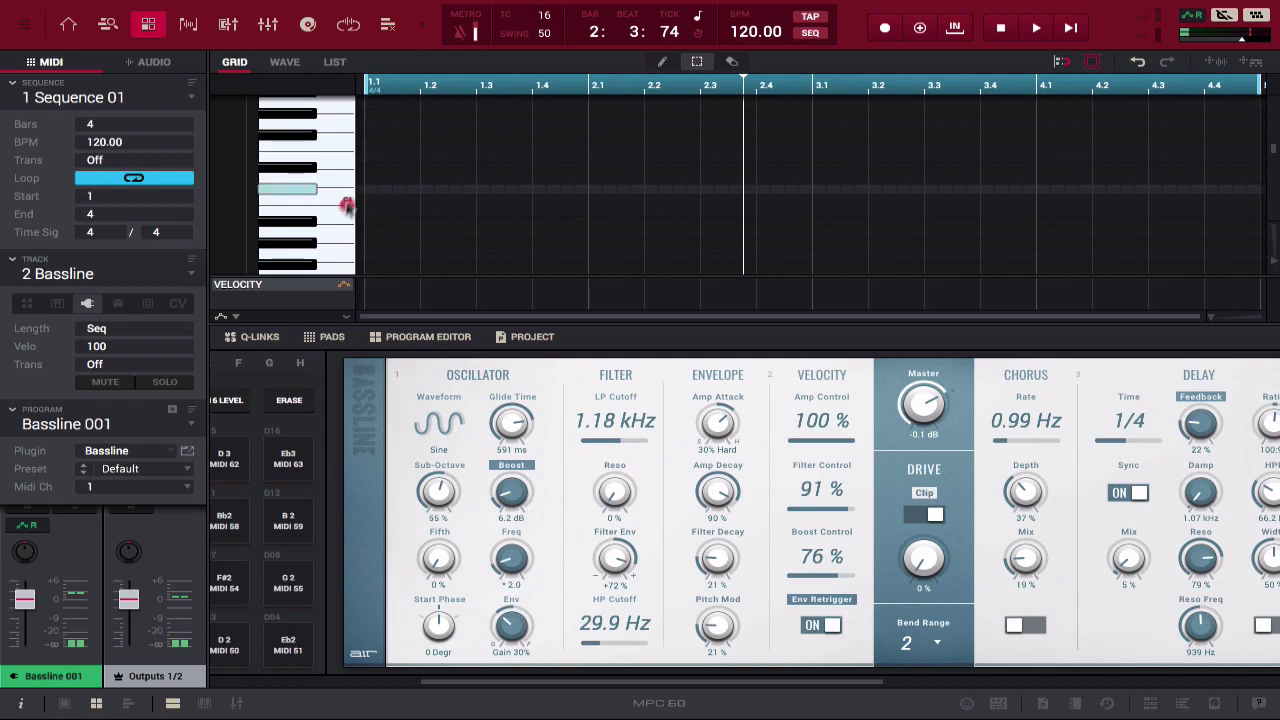
click(336, 205)
drag(336, 205, 340, 110)
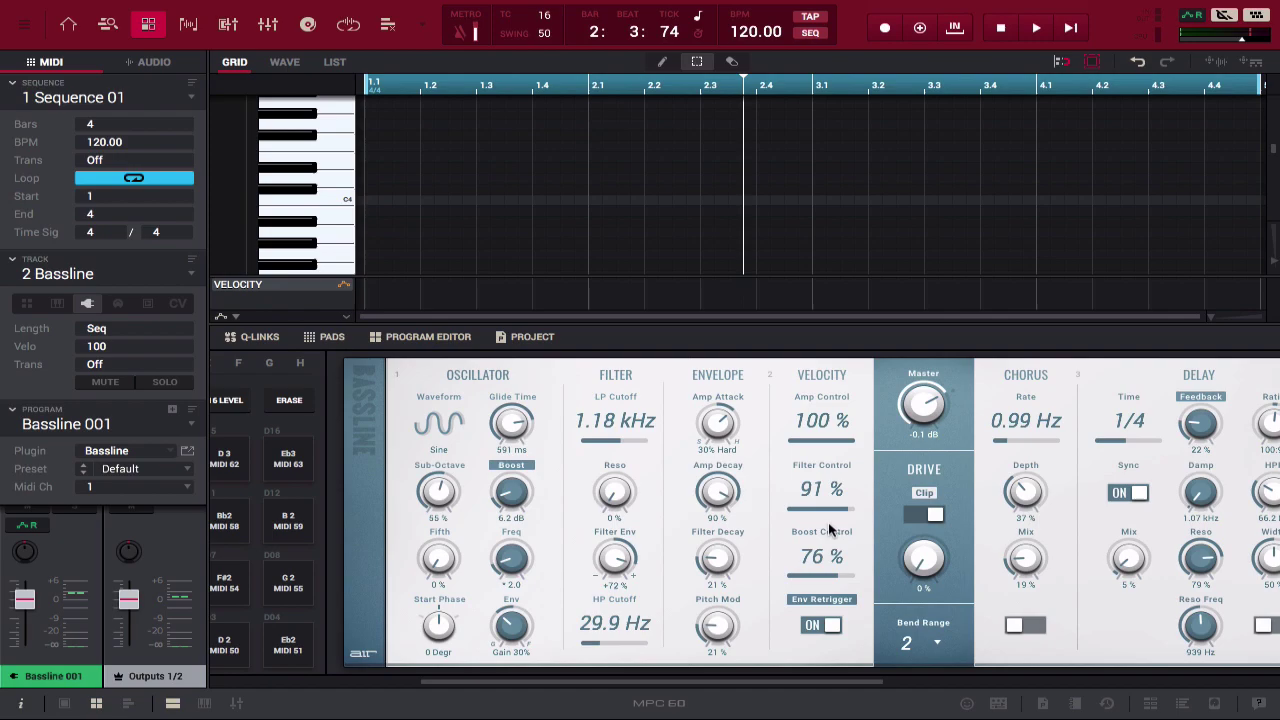
drag(803, 486, 803, 455)
Compare Over Drive against Clip while playing notes, keep Clip, and turn Env Retrigger off
scroll(821, 556, right, 3)
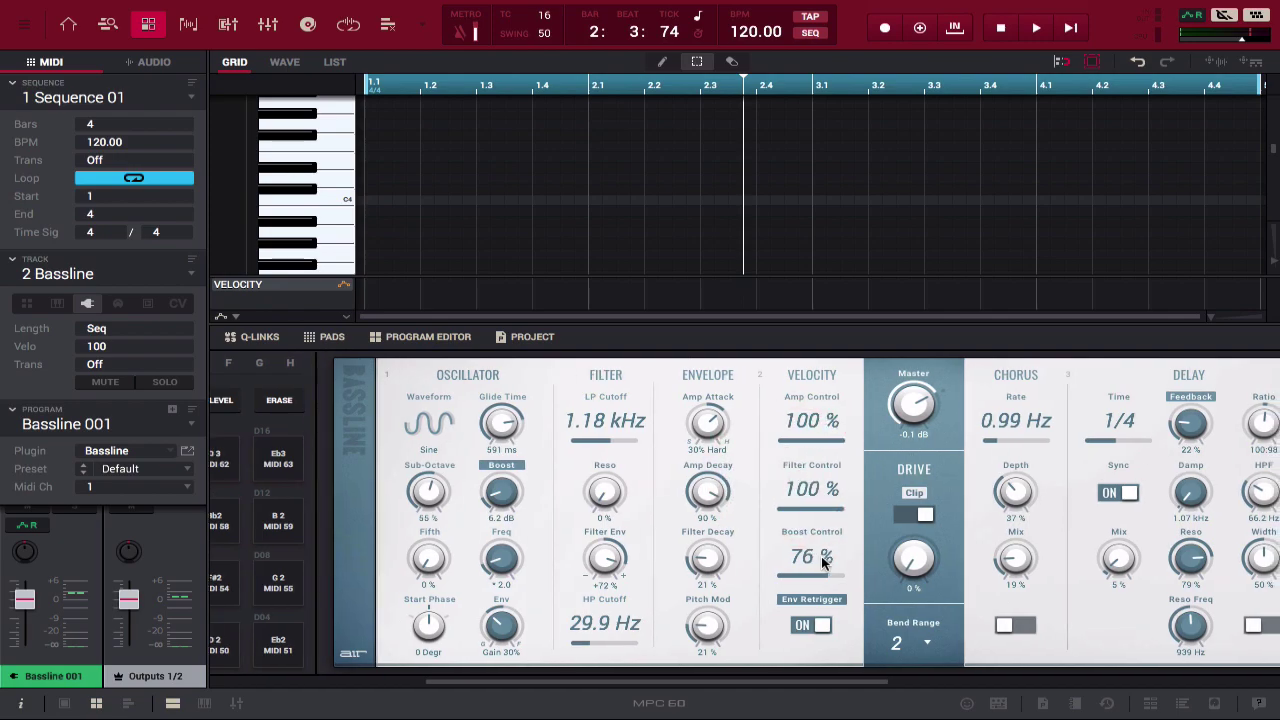
scroll(884, 568, right, 3)
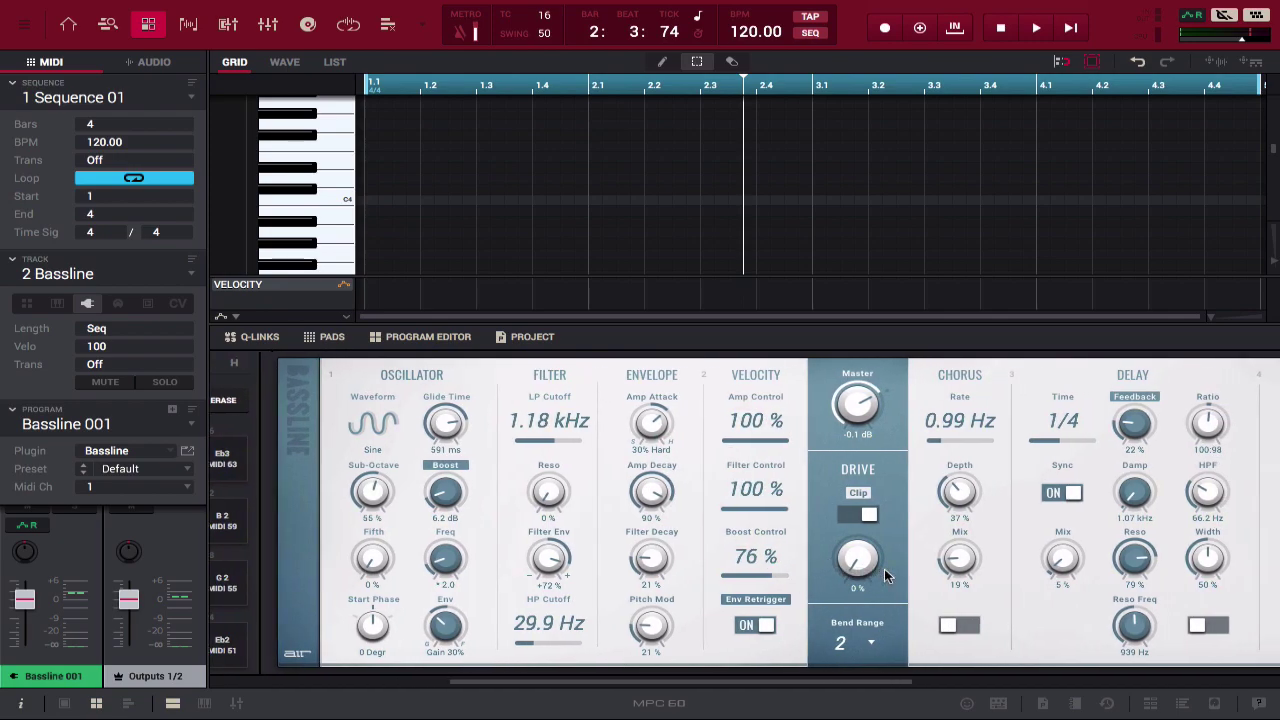
scroll(884, 575, right, 5)
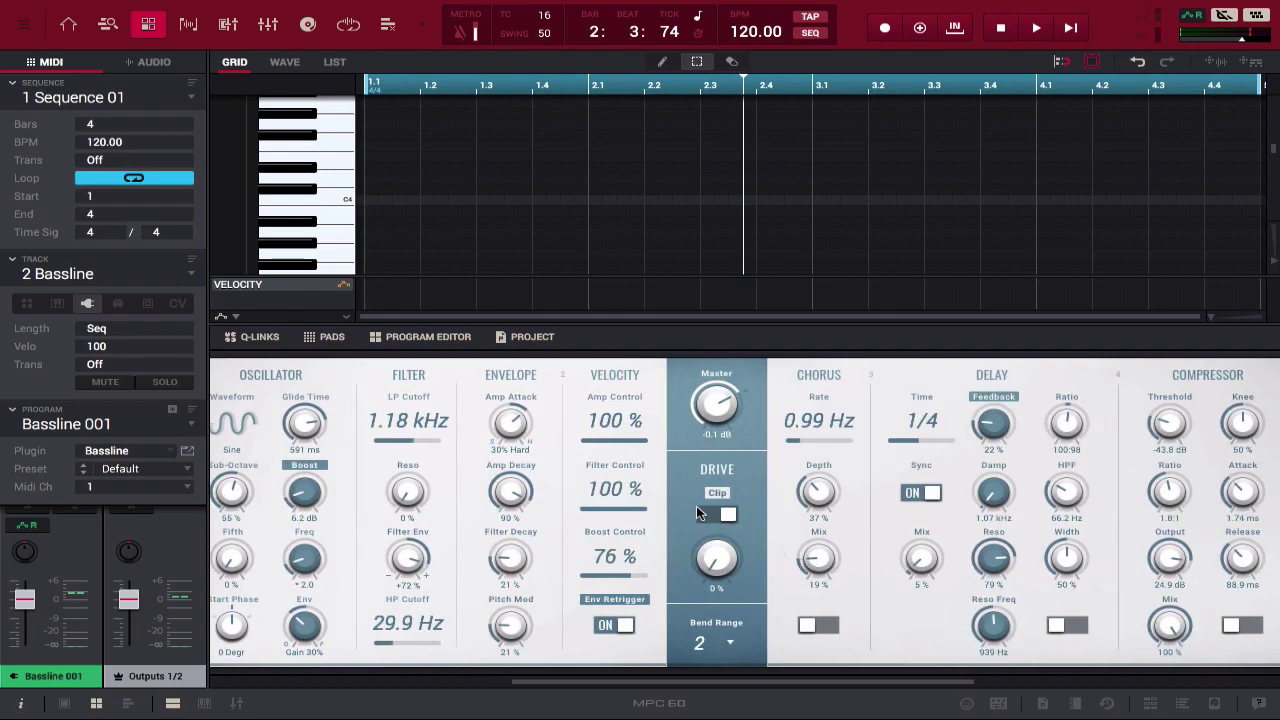
click(704, 514)
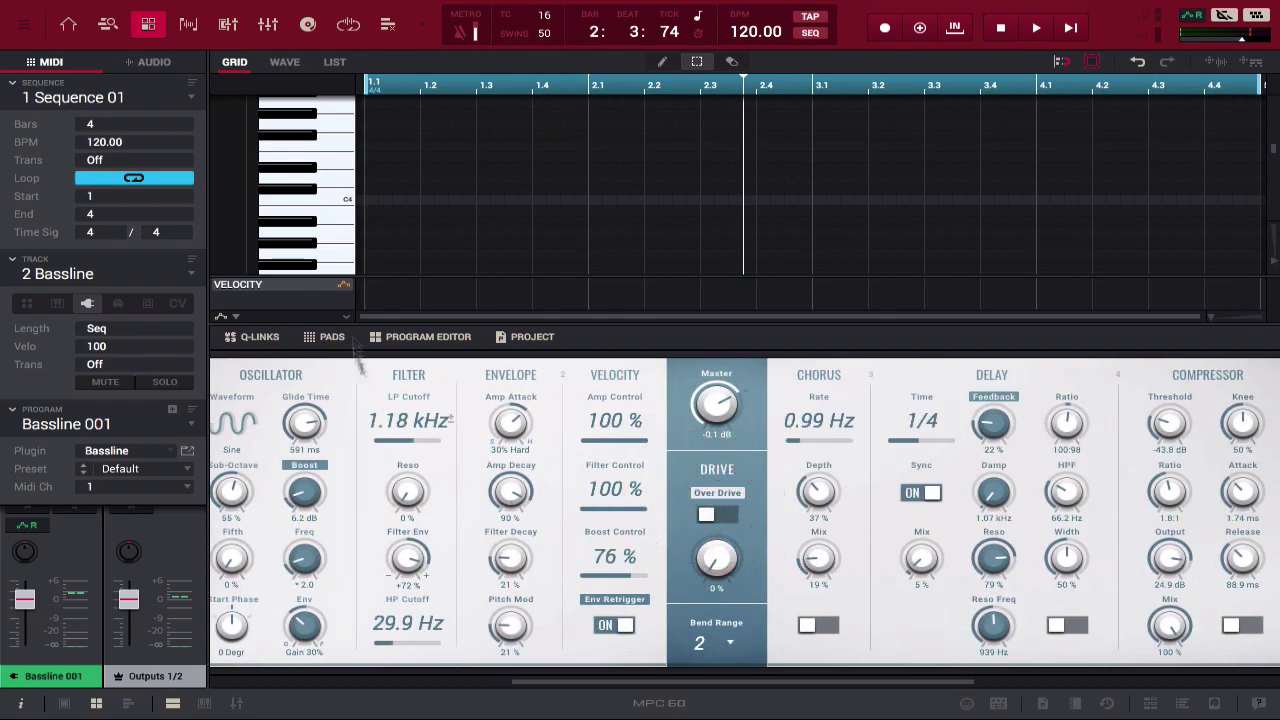
click(310, 220)
click(318, 175)
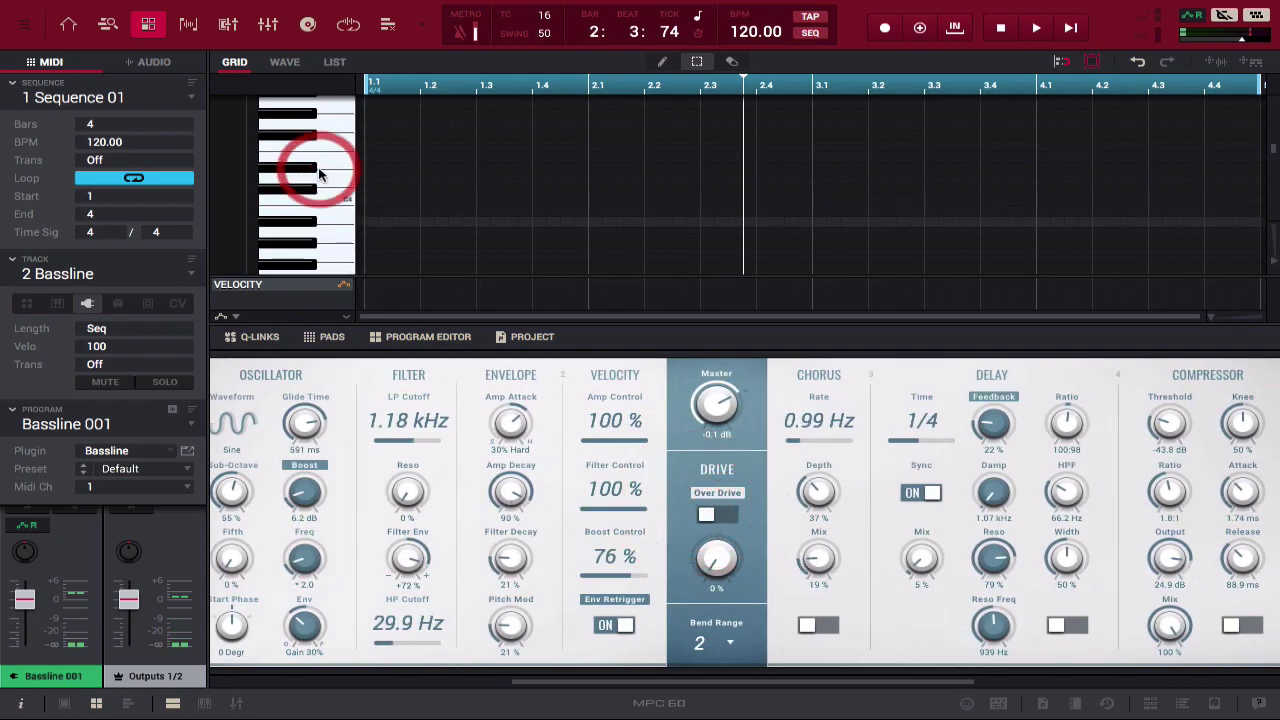
click(326, 194)
click(330, 217)
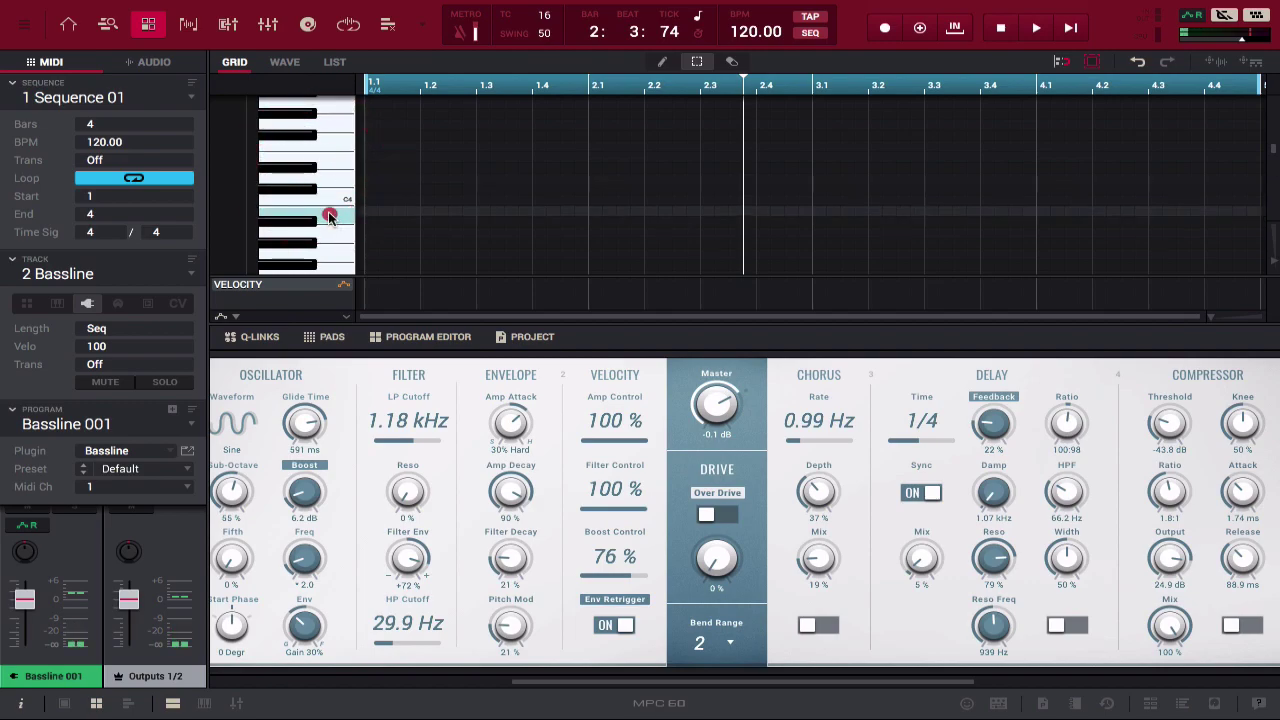
click(716, 514)
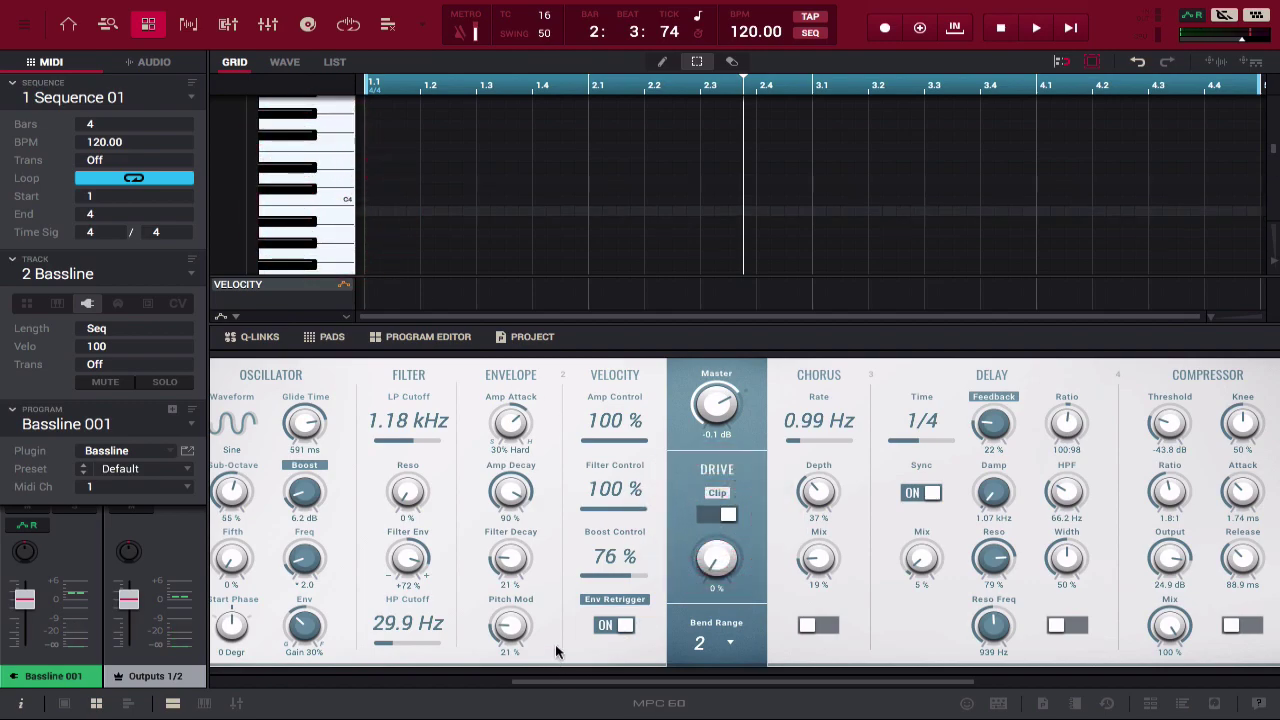
click(605, 625)
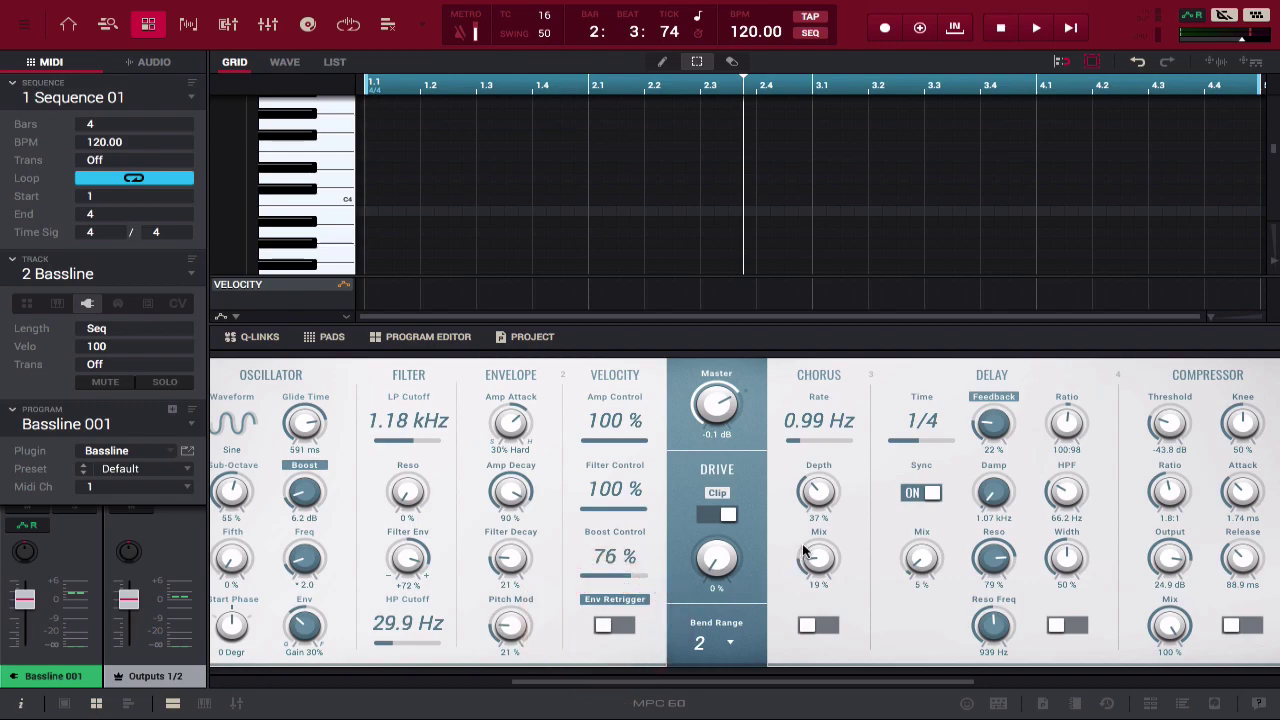
Switch the chorus on, raise its mix and set the rate to 2.78 Hz, playing C4
scroll(802, 543, right, 3)
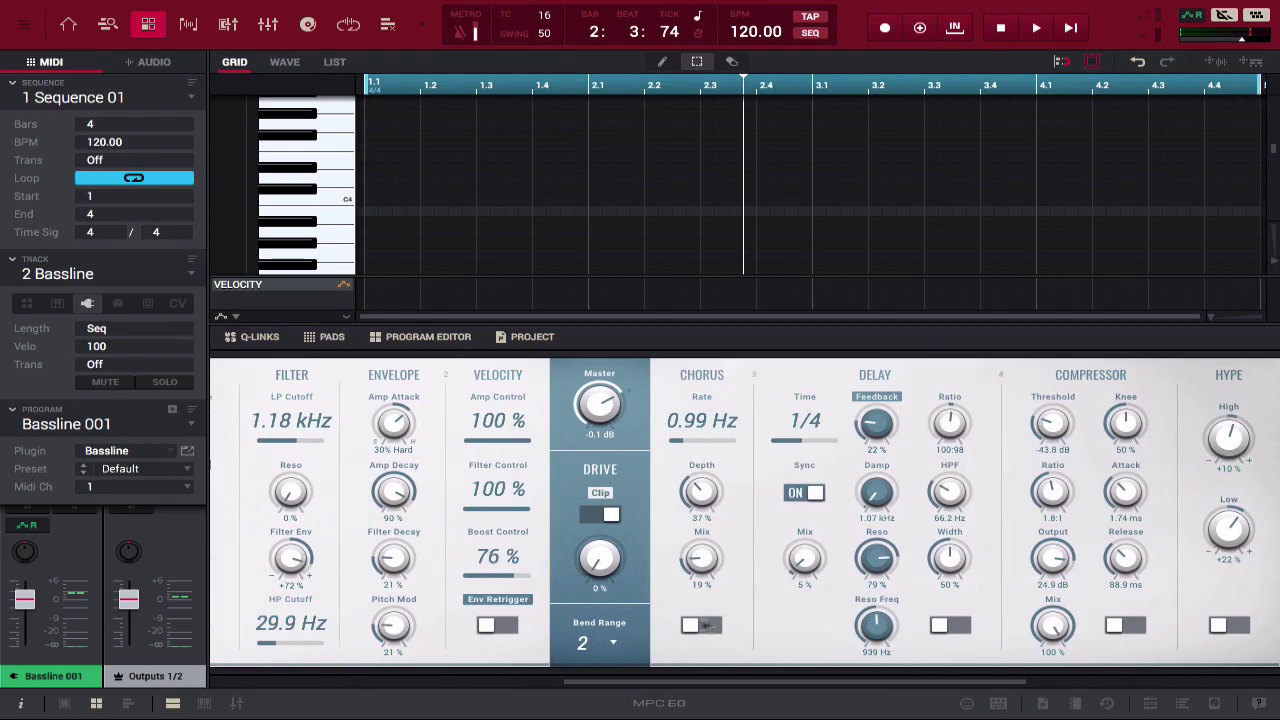
click(700, 625)
mouse_move(702, 560)
mouse_down()
mouse_move(708, 494)
mouse_move(736, 456)
mouse_move(699, 472)
mouse_up()
drag(689, 412, 692, 368)
click(328, 198)
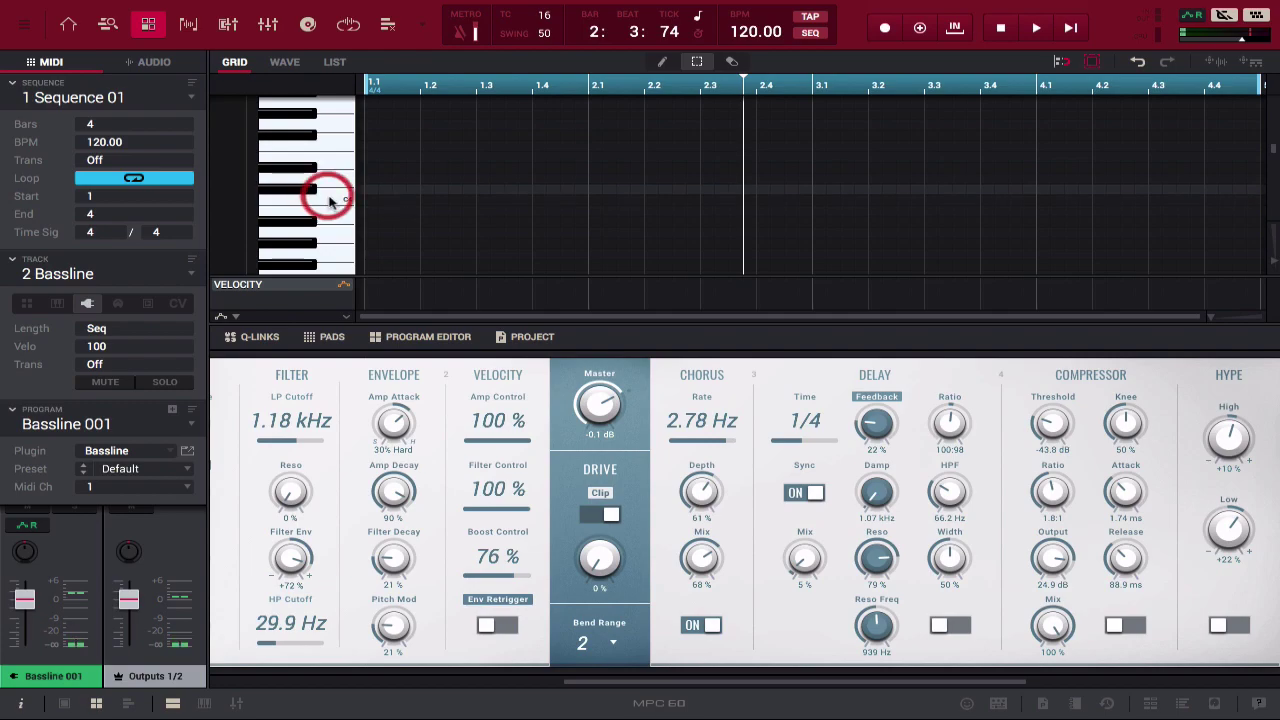
click(318, 198)
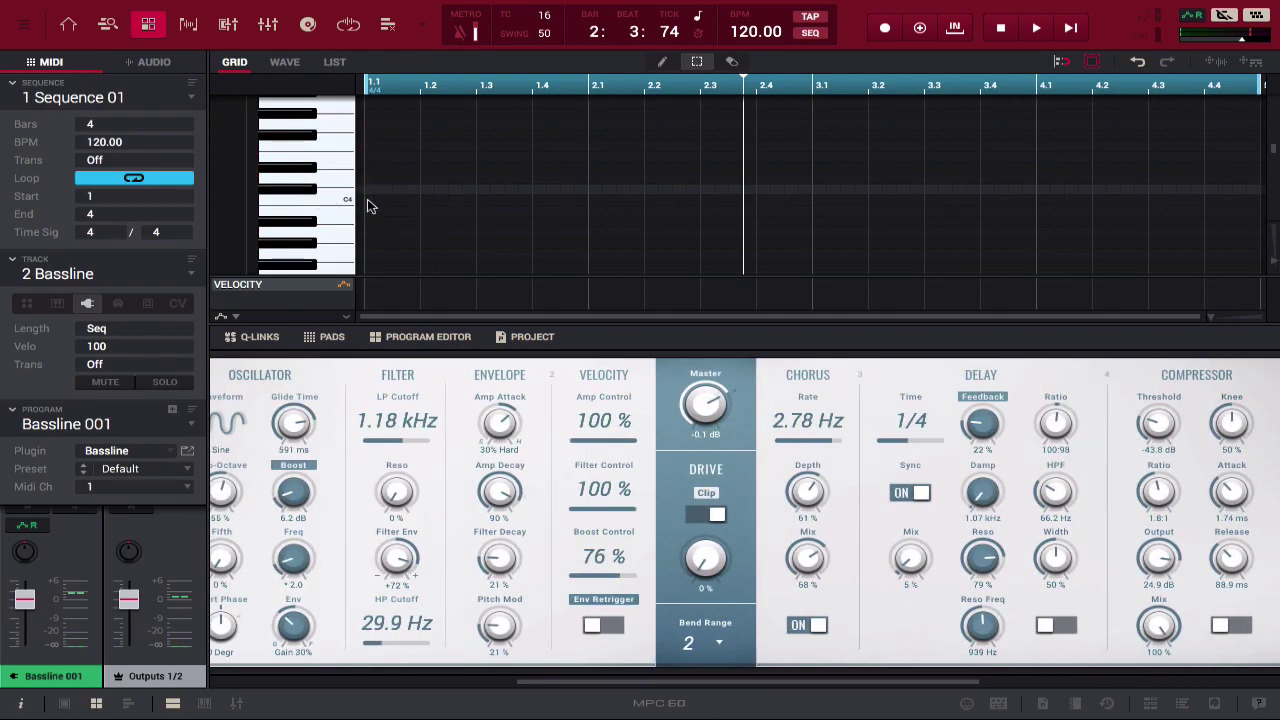
Audition the chorused bass on further piano-roll notes
scroll(367, 206, up, 3)
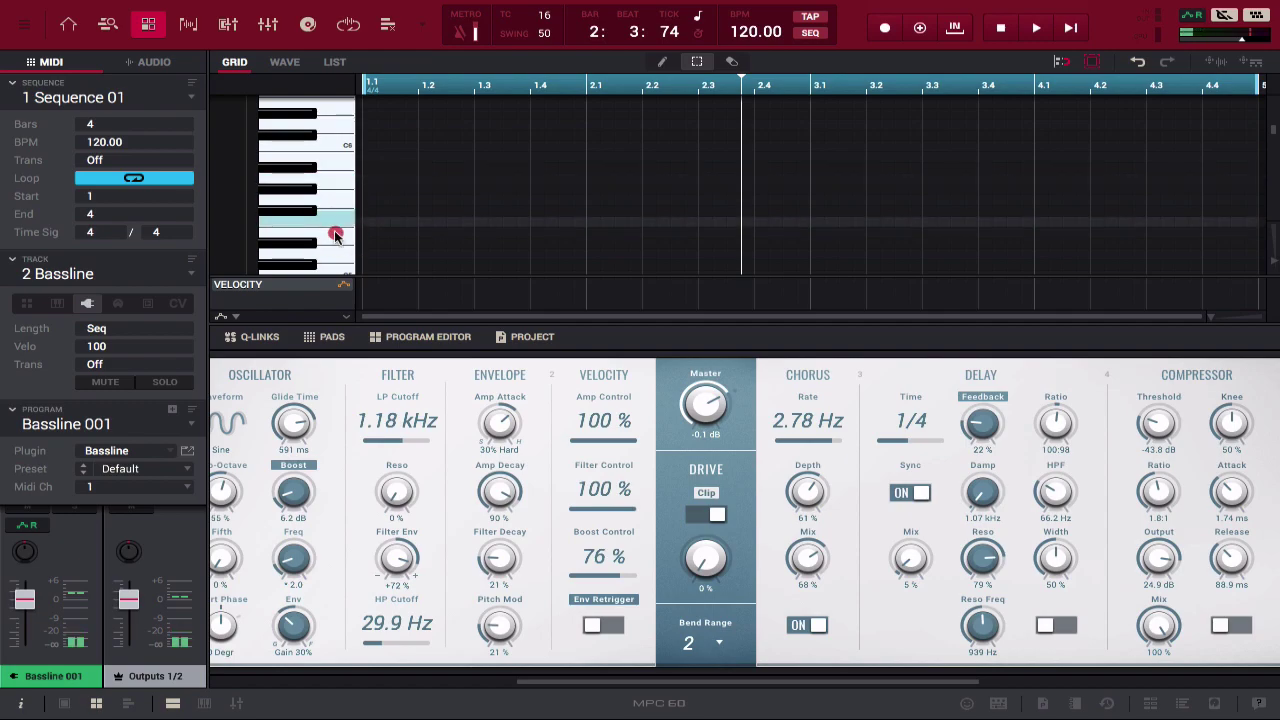
scroll(336, 238, up, 1)
click(336, 238)
scroll(336, 237, down, 1)
click(335, 234)
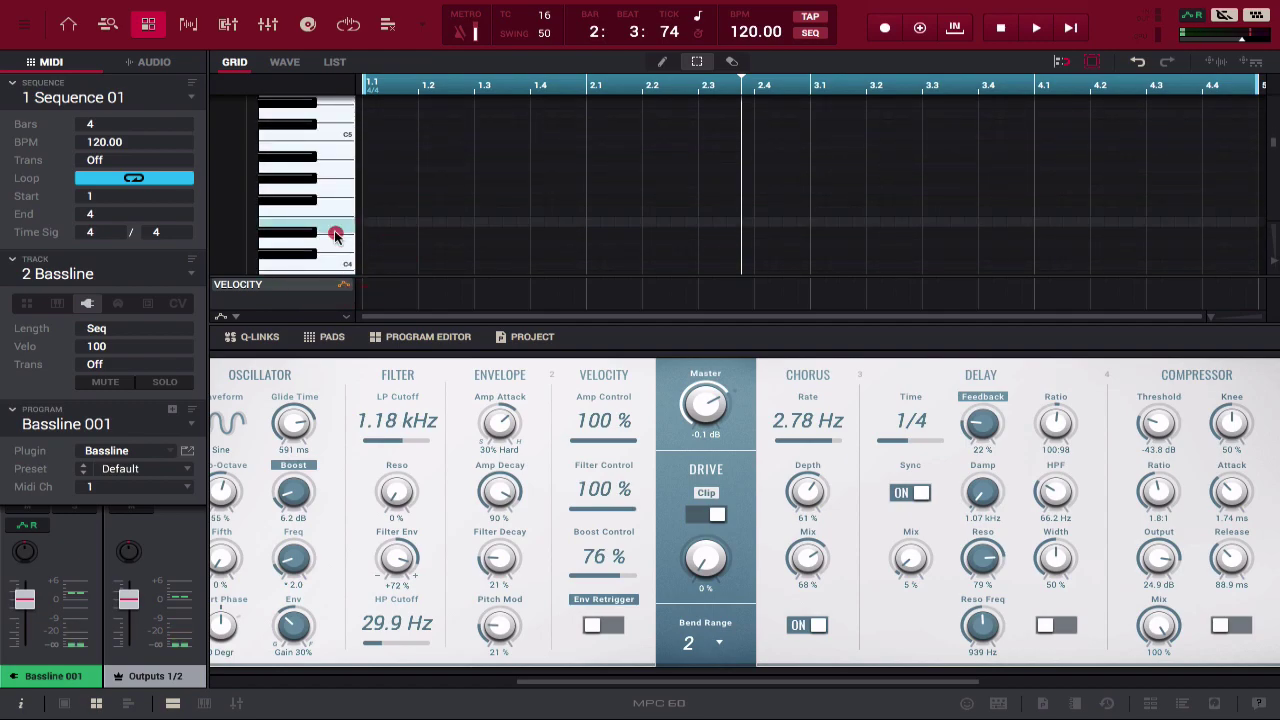
scroll(336, 237, down, 5)
scroll(435, 423, left, 2)
Raise the low-pass cutoff to 8.15 kHz and chorus depth to 96 %, auditioning notes
scroll(435, 423, left, 2)
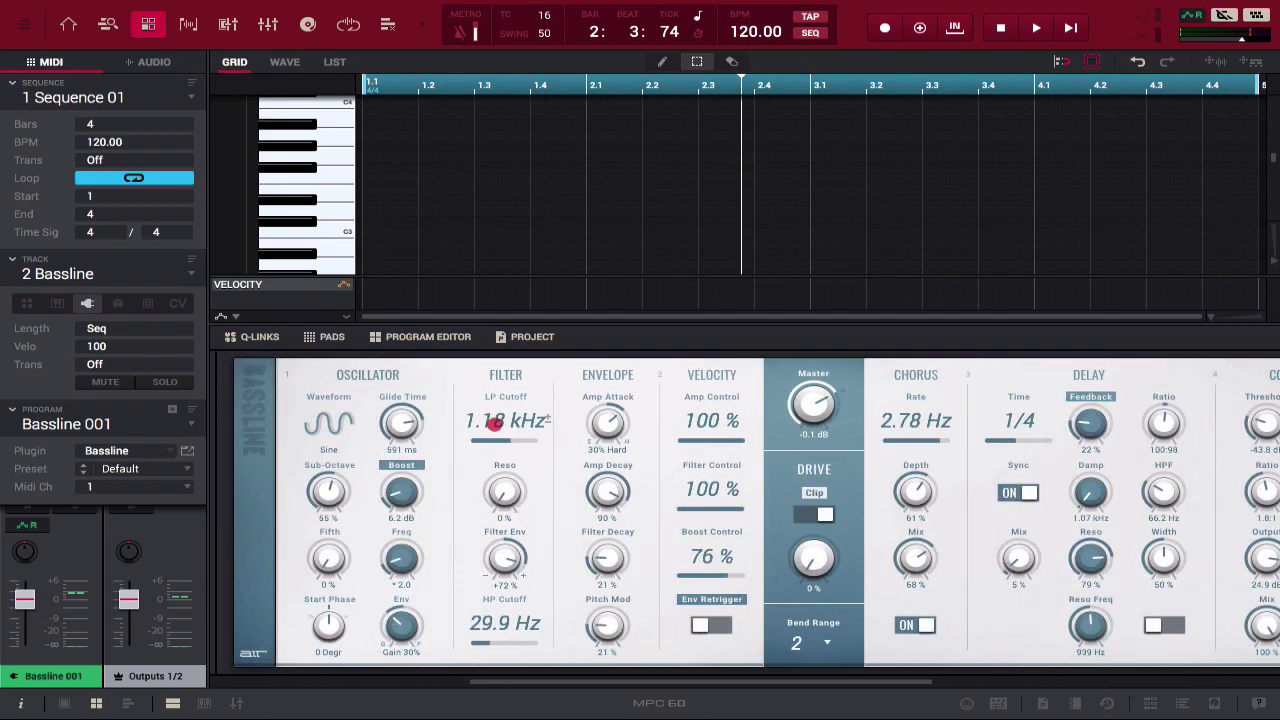
drag(493, 422, 500, 398)
click(325, 207)
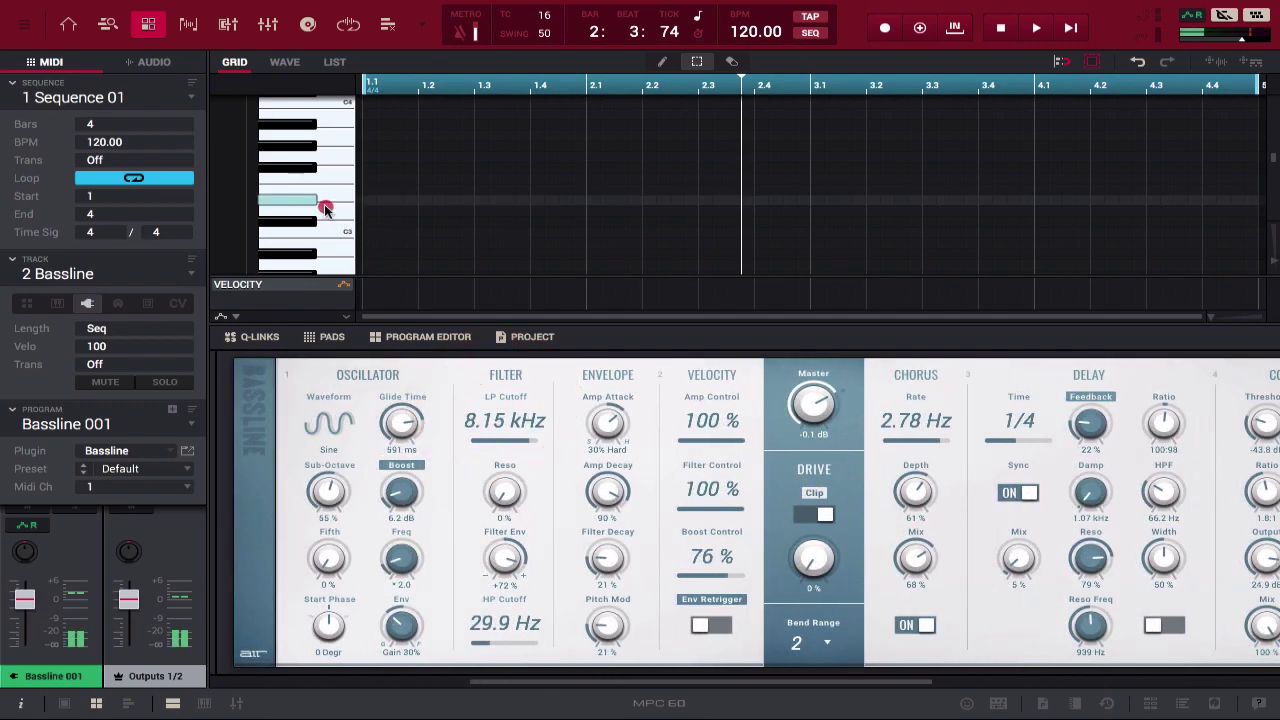
drag(325, 207, 334, 157)
click(910, 488)
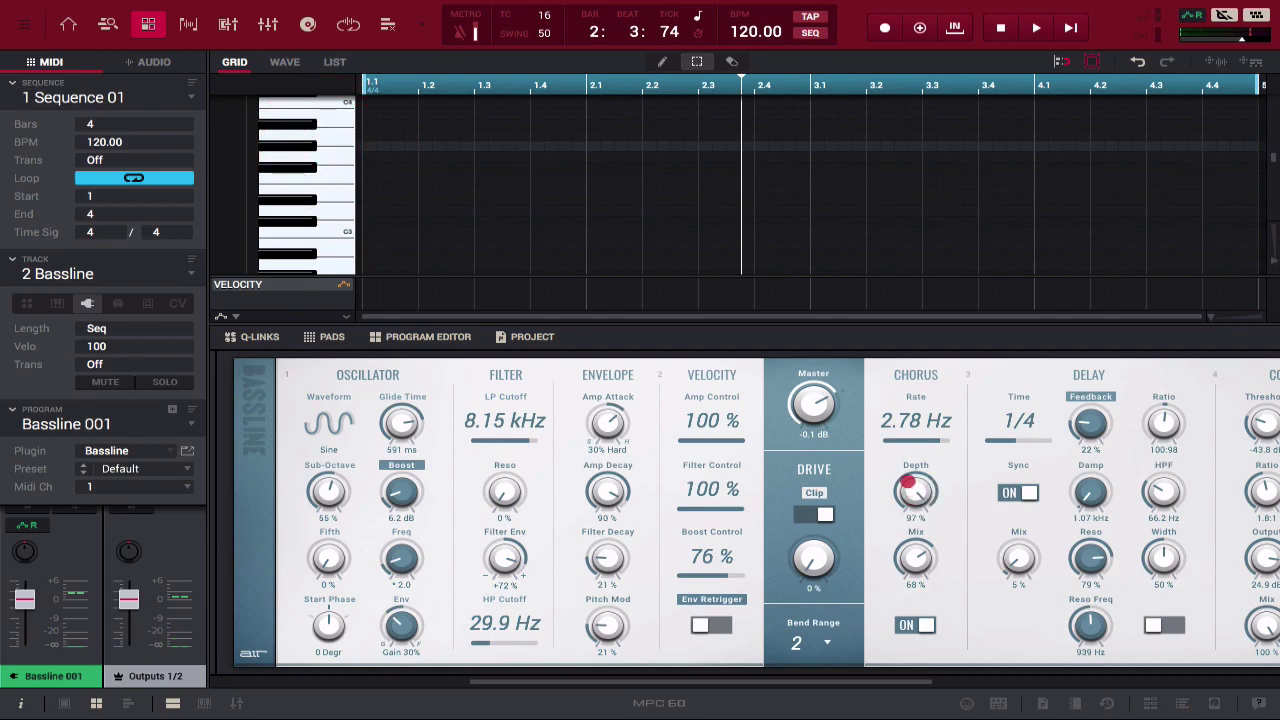
click(300, 163)
drag(300, 163, 302, 188)
Try the Square waveform, then set the oscillator to Saw and audition it
click(329, 425)
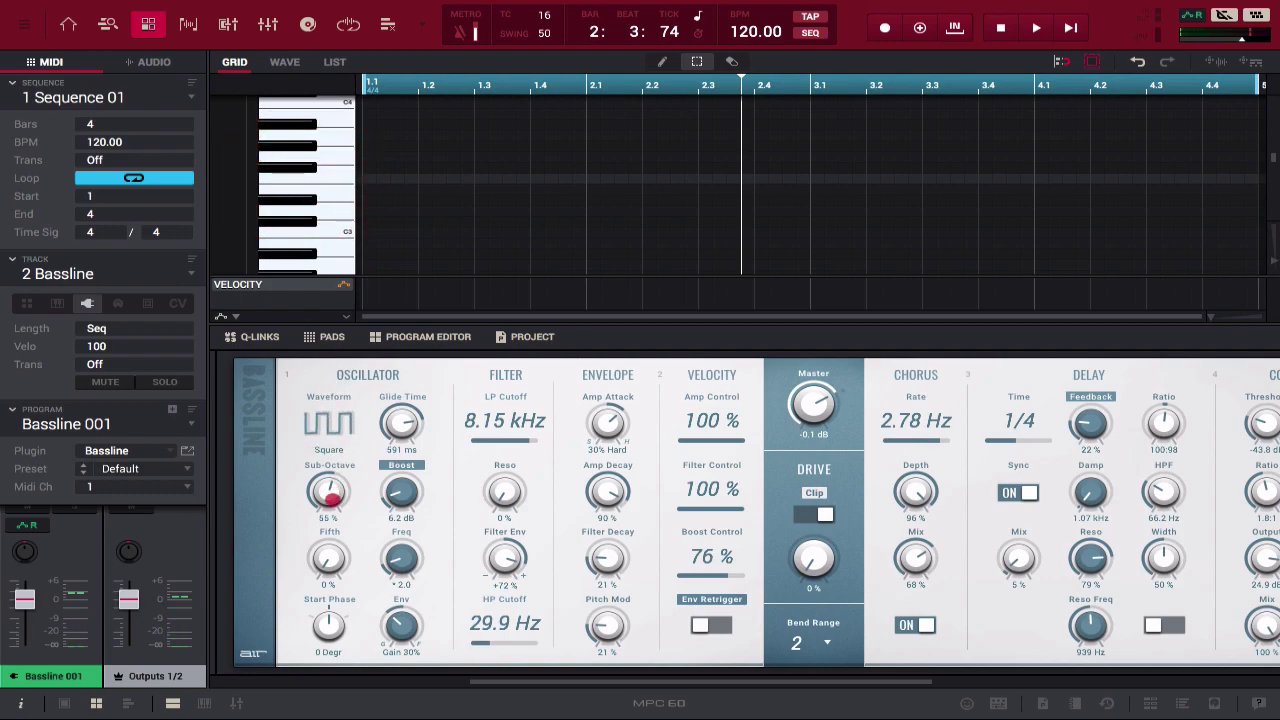
click(335, 190)
click(337, 205)
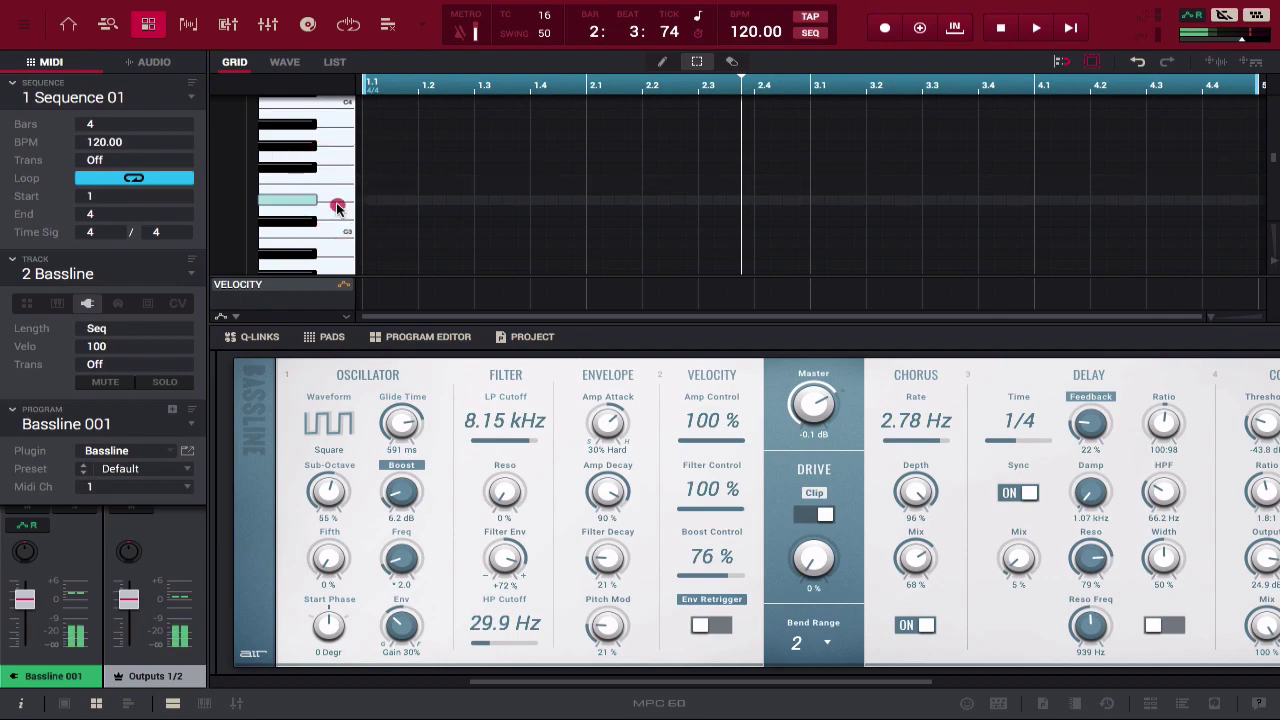
click(329, 423)
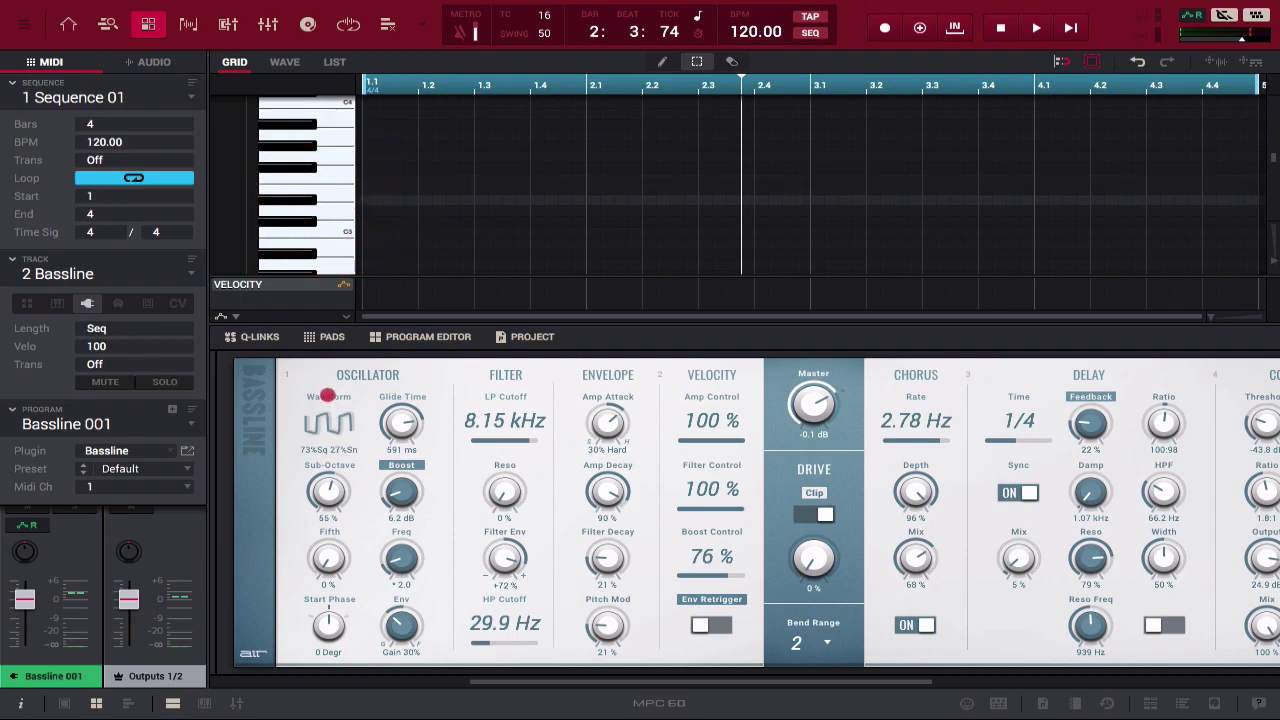
drag(329, 423, 323, 491)
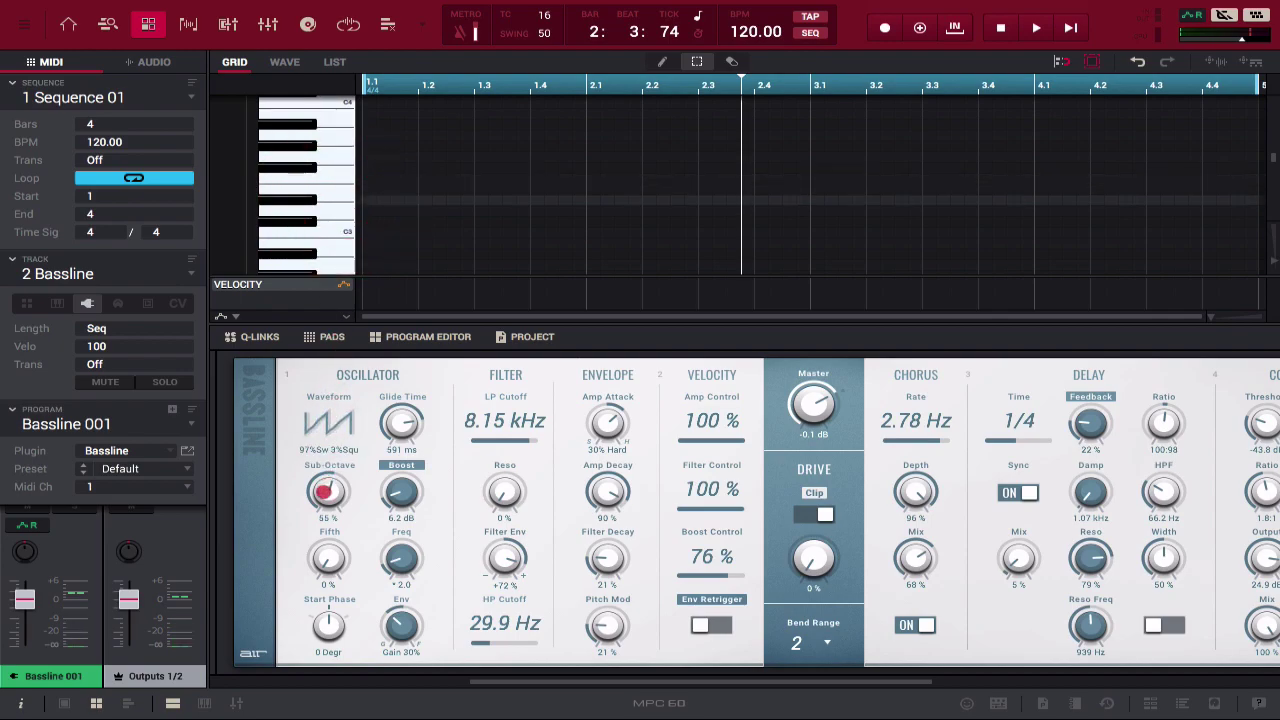
click(328, 186)
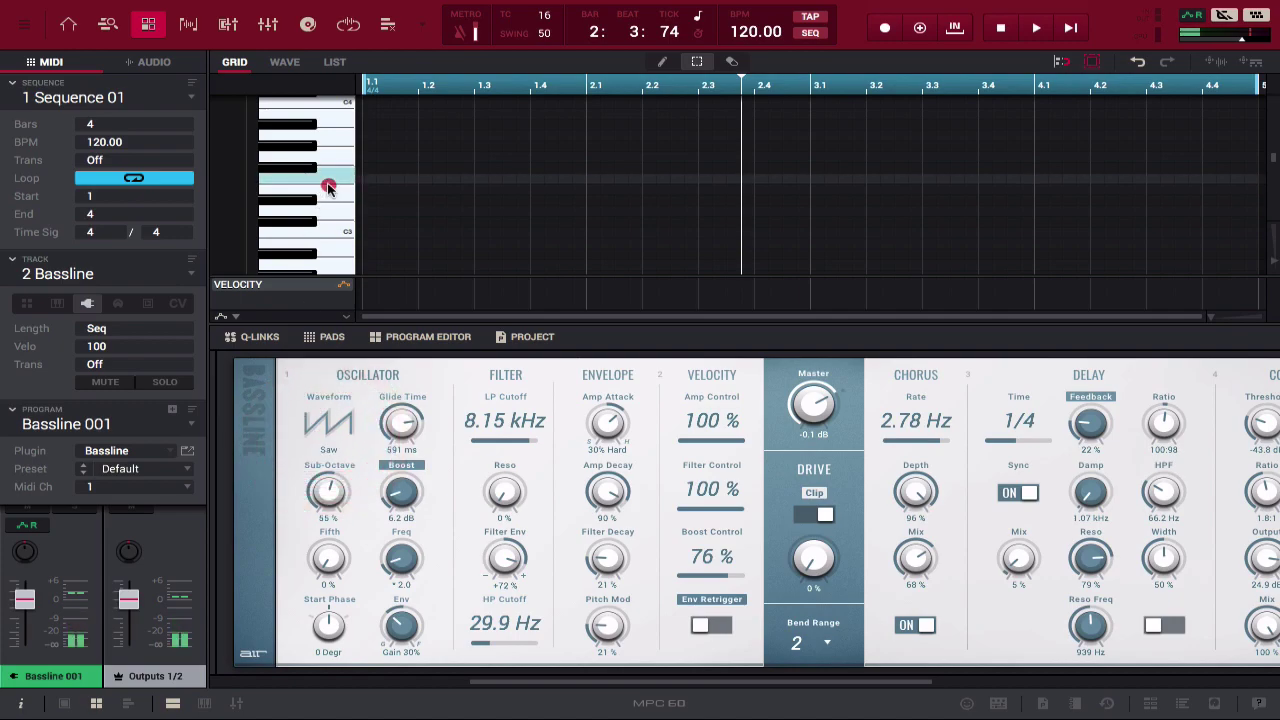
click(332, 208)
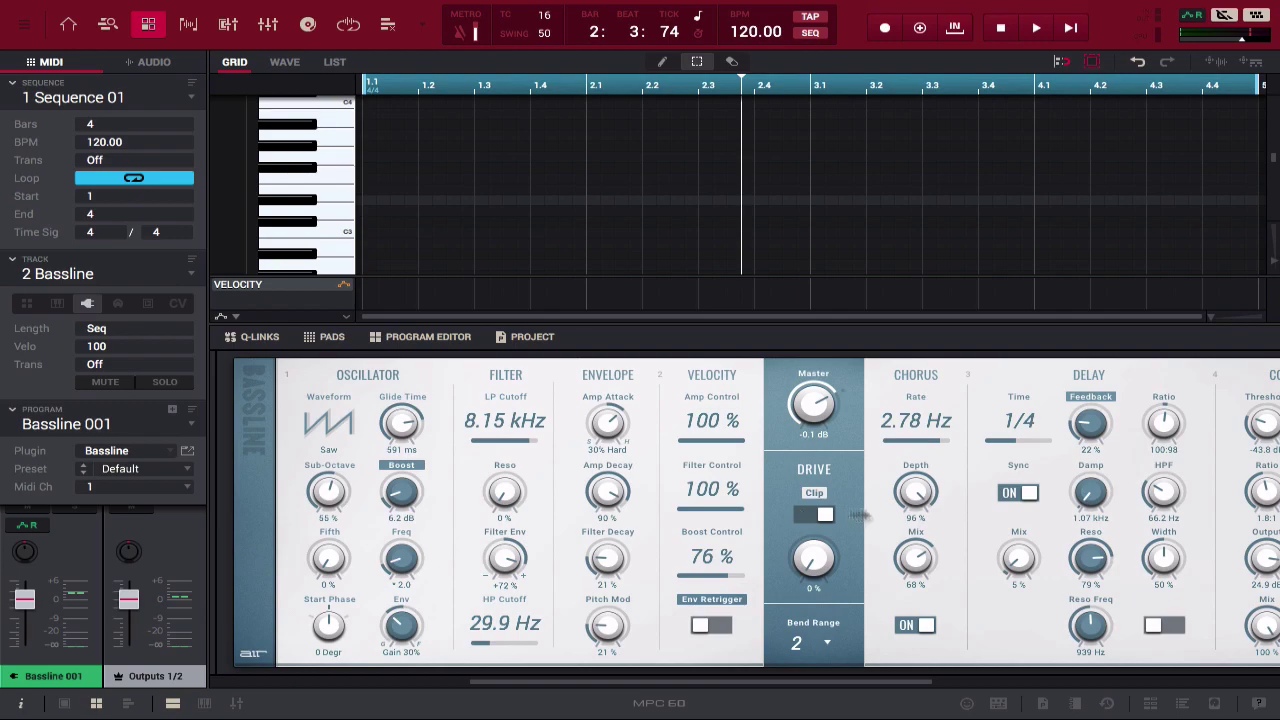
scroll(895, 505, right, 2)
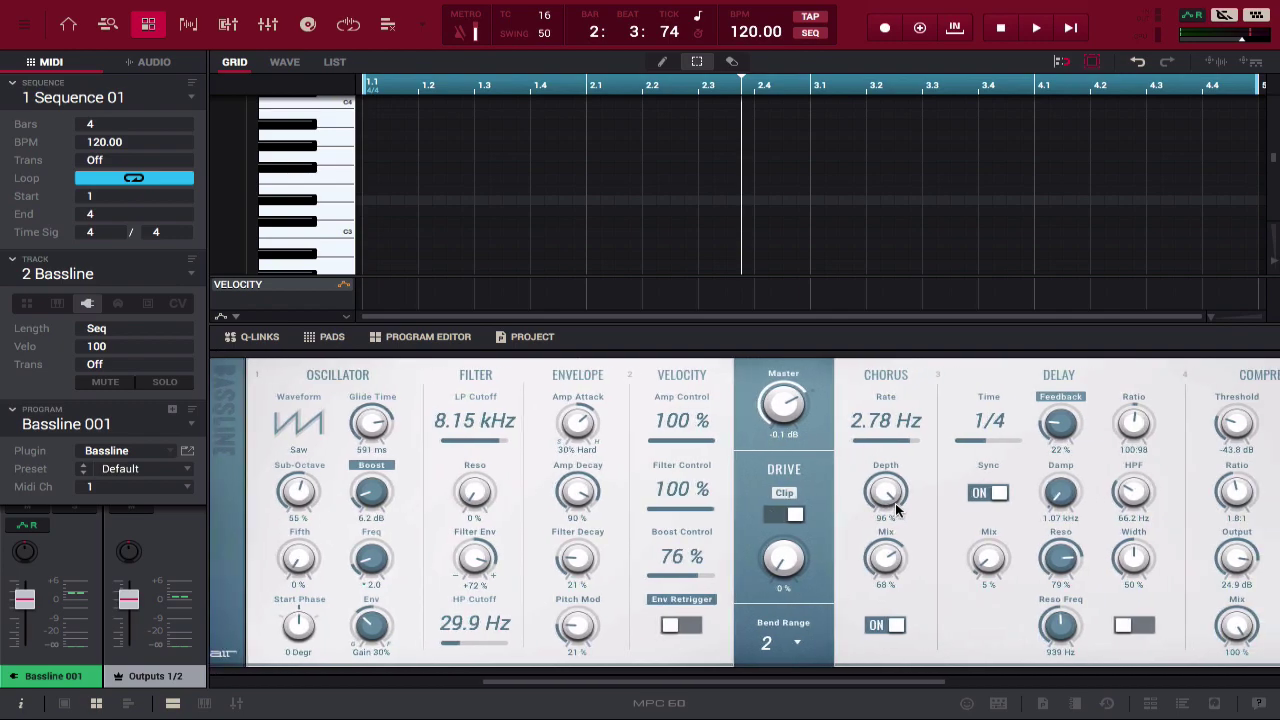
click(876, 626)
click(320, 192)
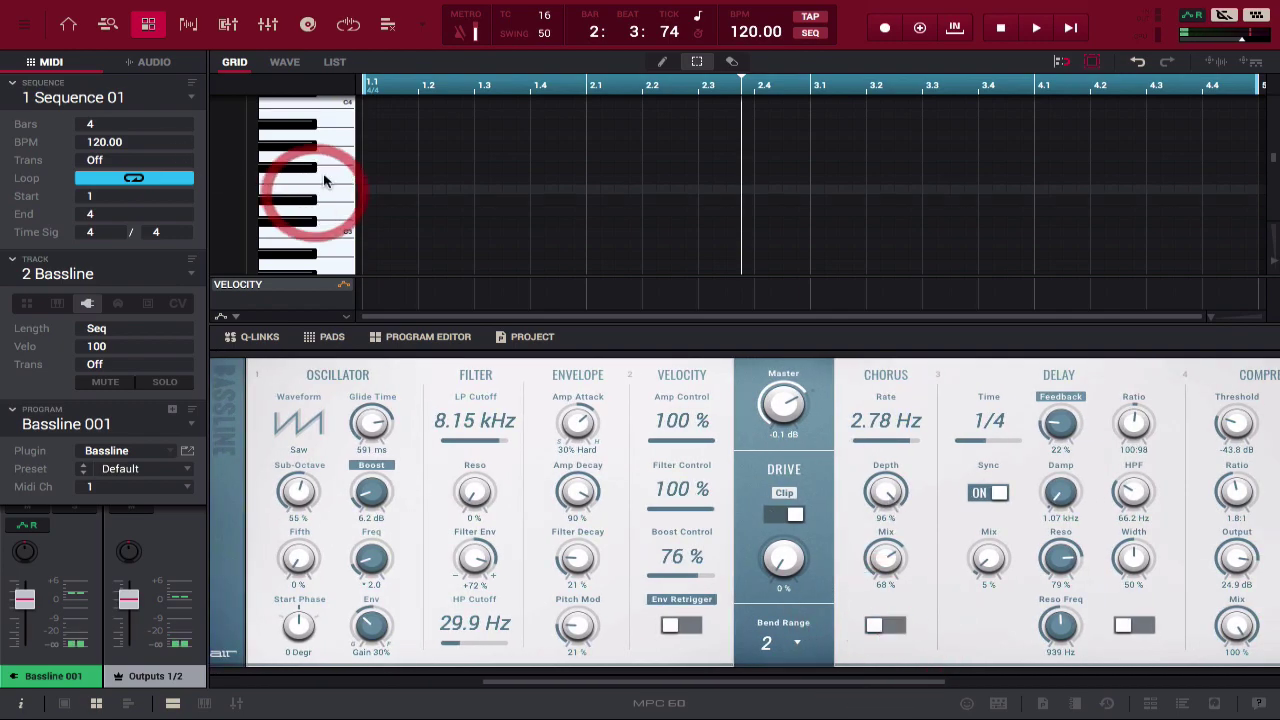
click(325, 178)
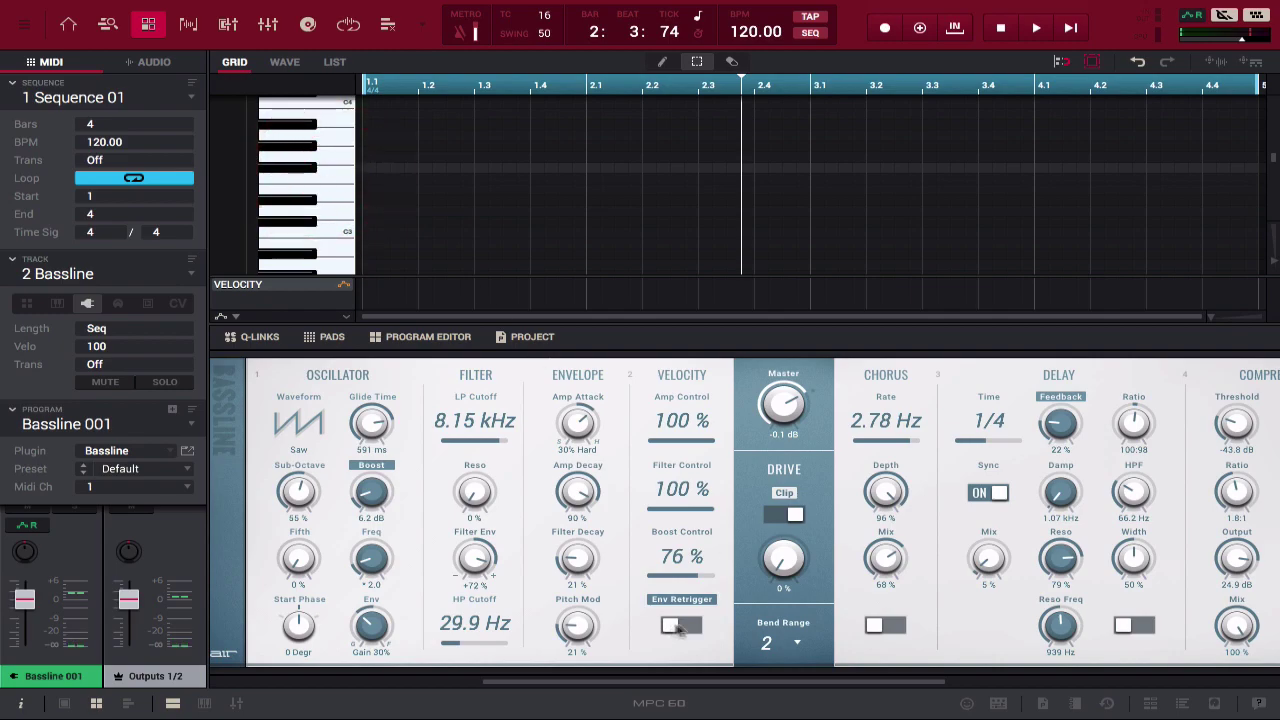
click(884, 624)
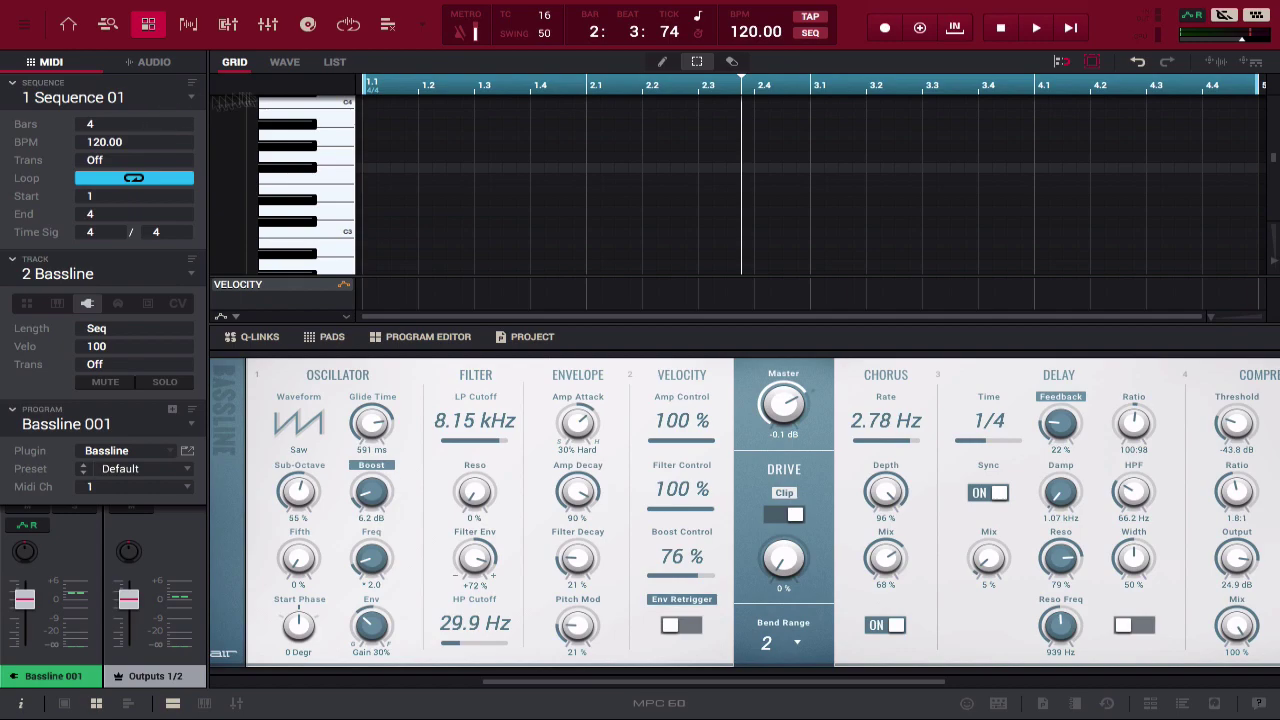
click(328, 170)
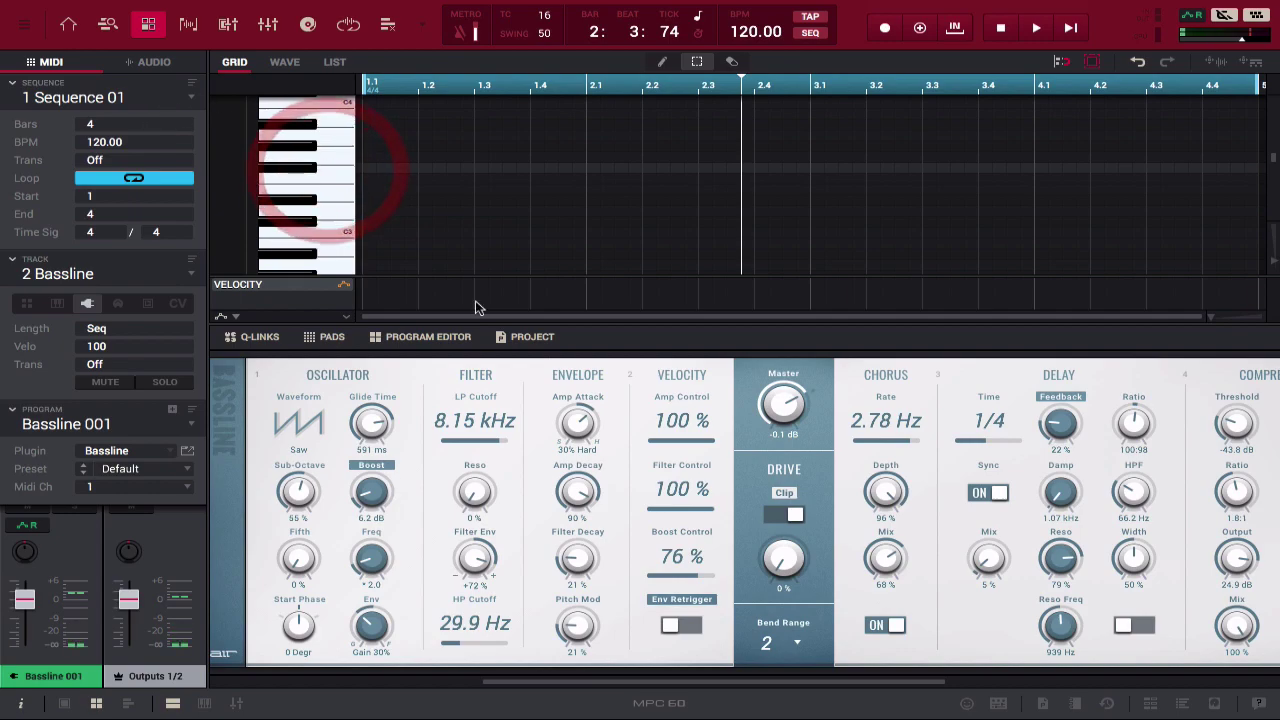
Enable the Bassline delay and raise its mix from 5 % to 42 %, auditioning bass notes
scroll(885, 500, right, 2)
scroll(885, 497, right, 10)
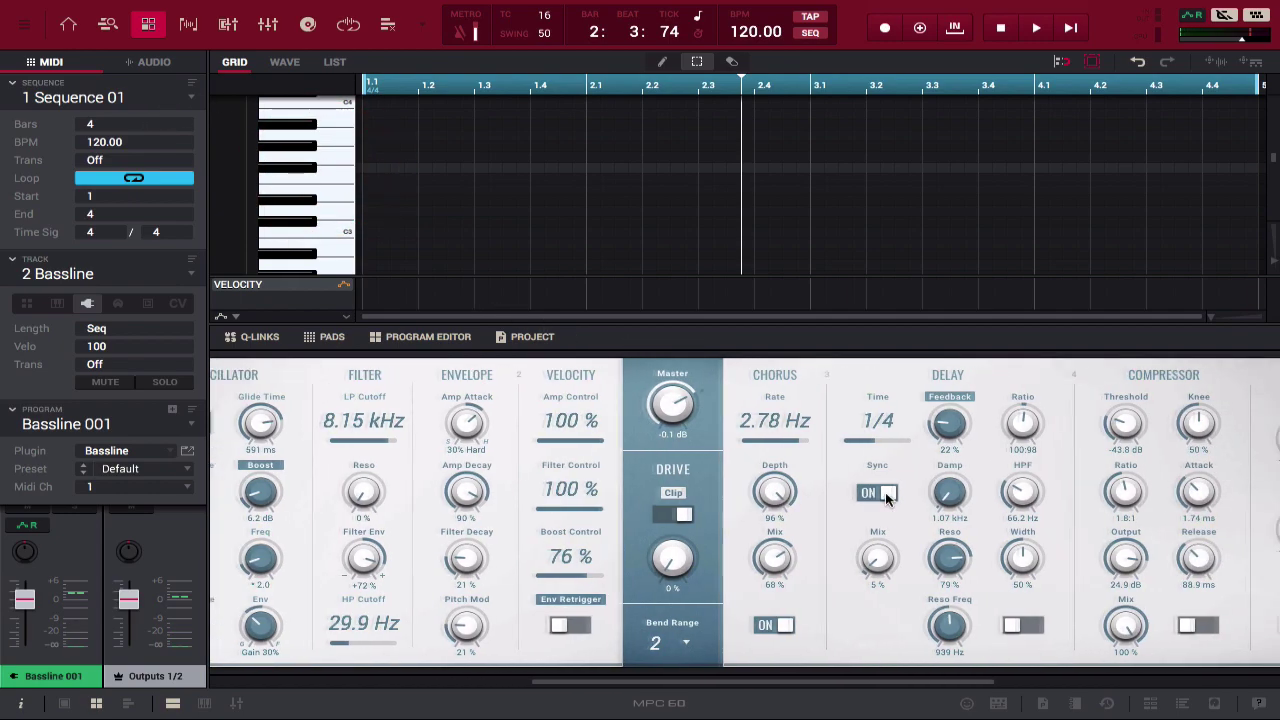
click(856, 626)
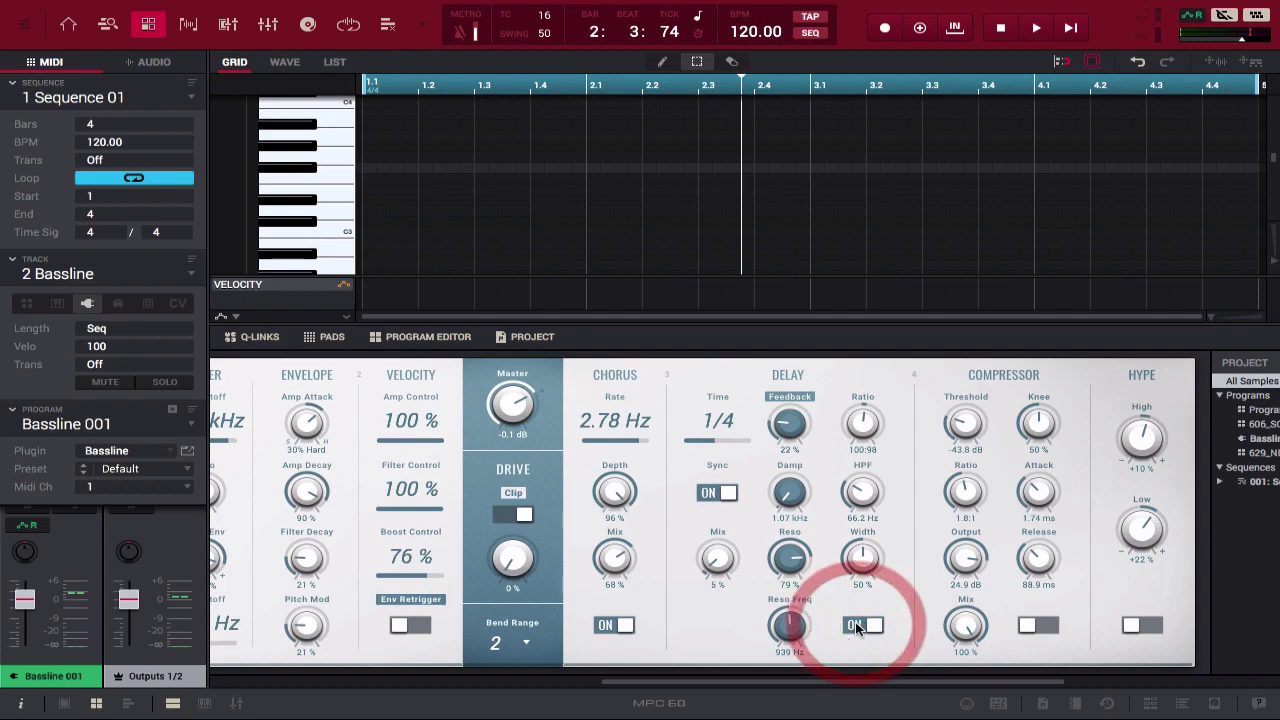
click(333, 194)
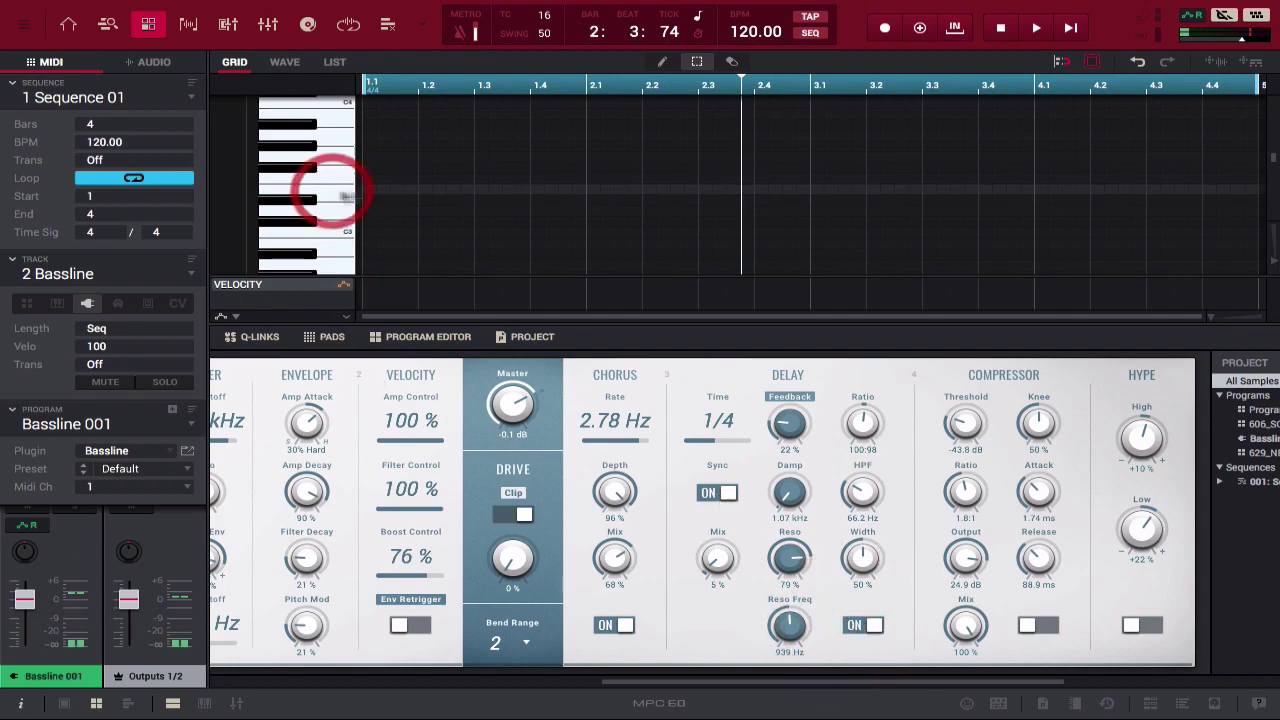
mouse_move(718, 565)
mouse_down()
mouse_move(713, 506)
mouse_move(717, 547)
mouse_up()
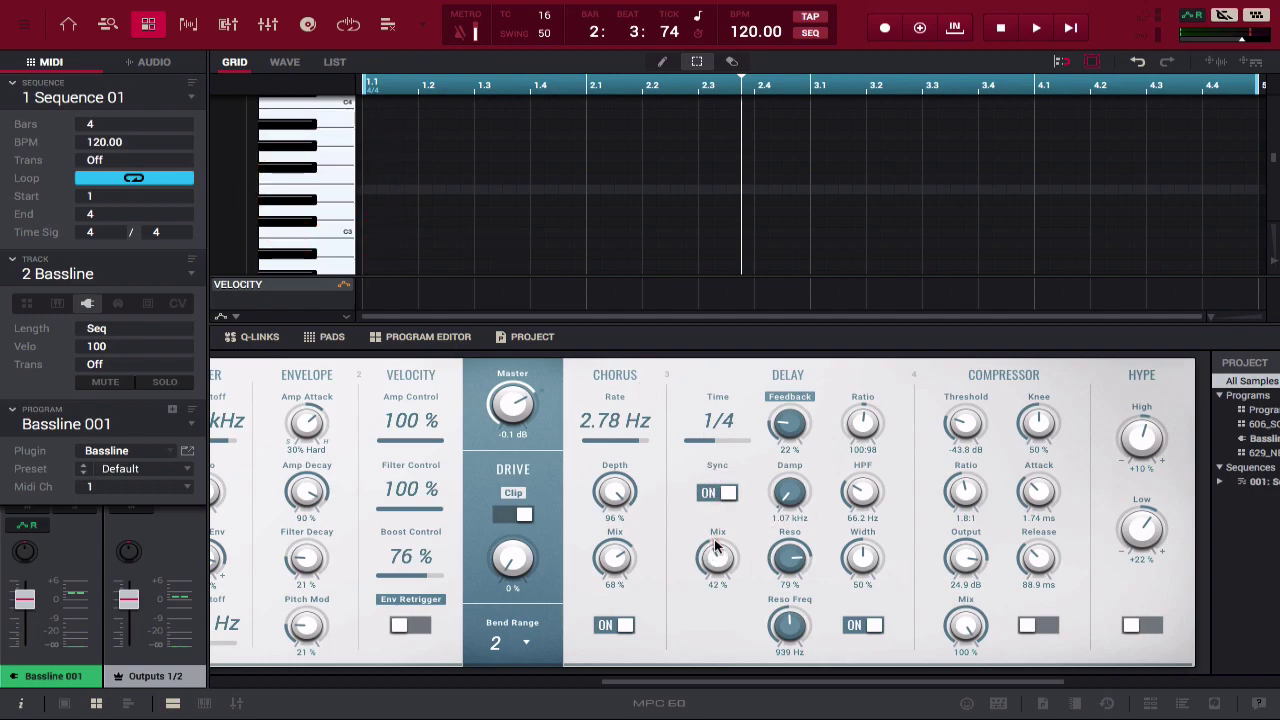
click(336, 177)
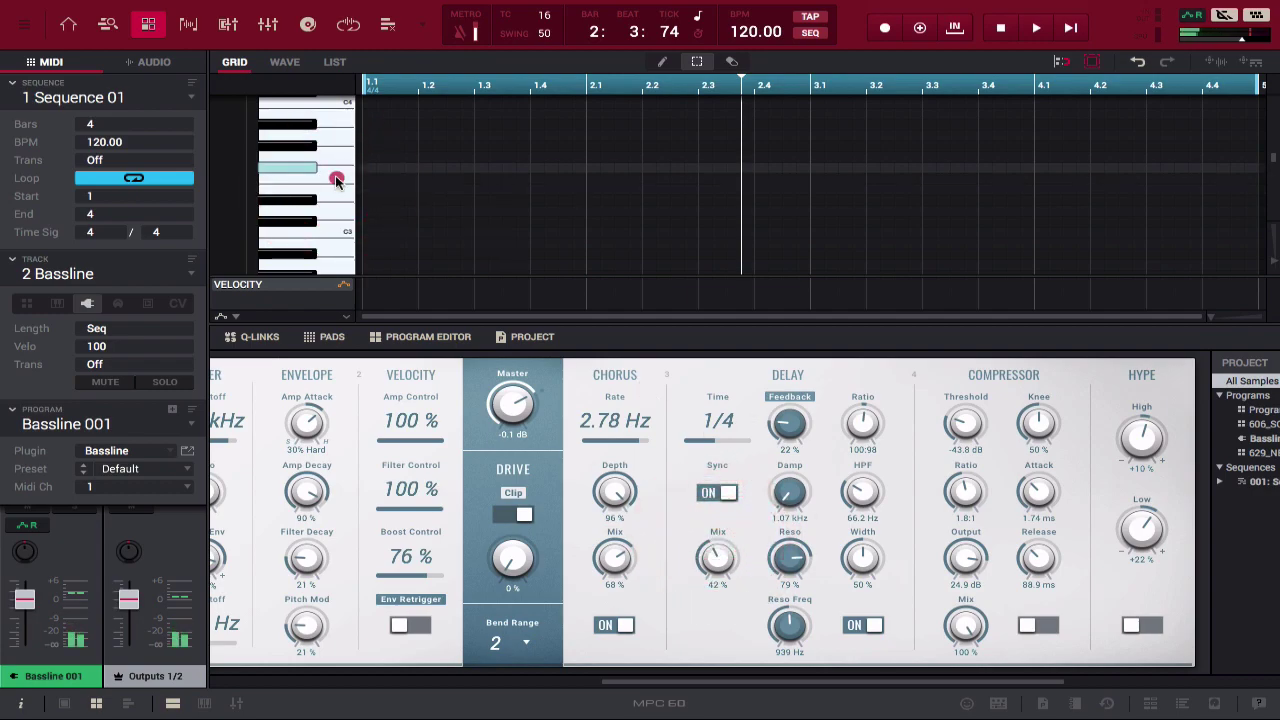
click(331, 212)
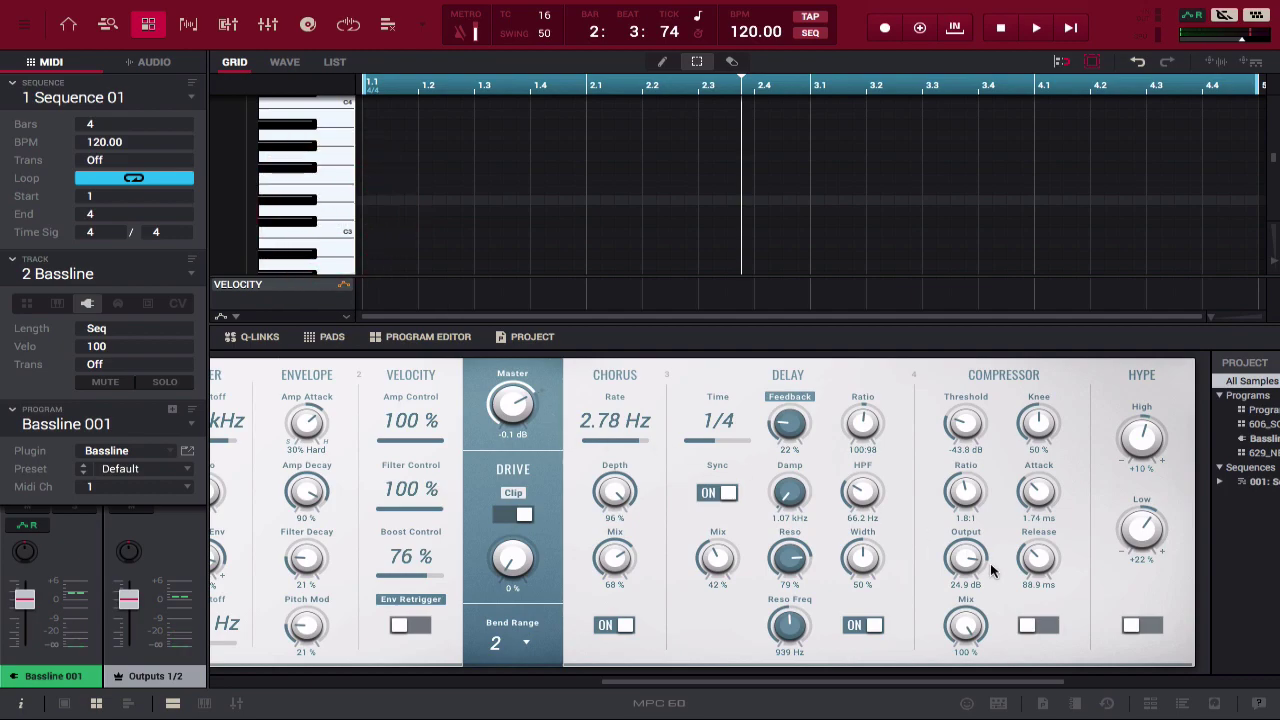
scroll(987, 570, right, 3)
scroll(987, 563, right, 3)
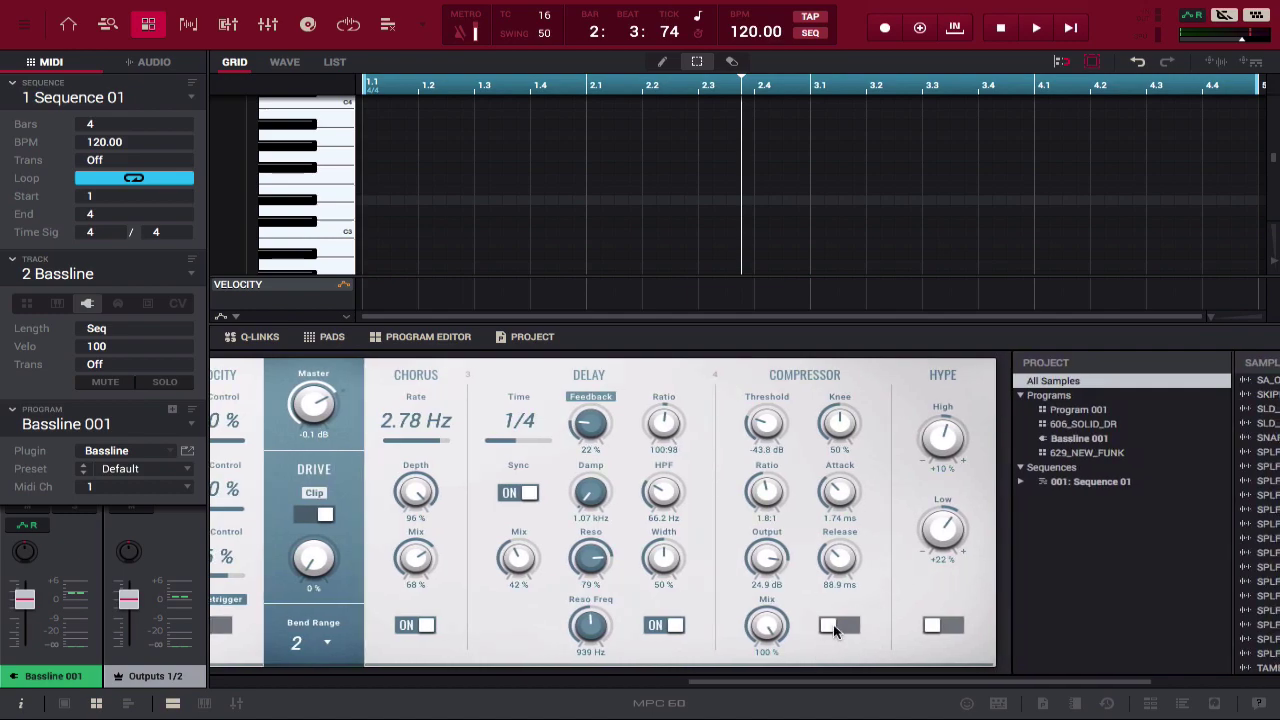
Enable the Bassline compressor, comparing notes with it off and on, then switch Hype on
click(833, 624)
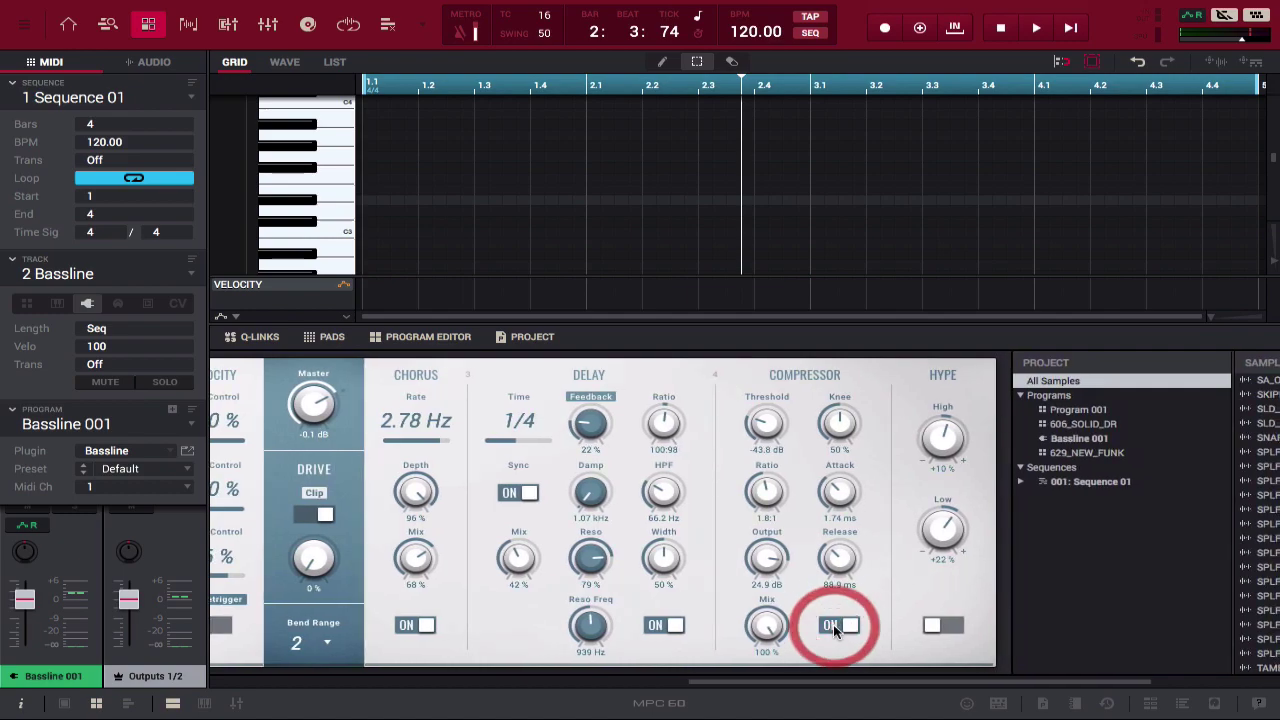
click(330, 190)
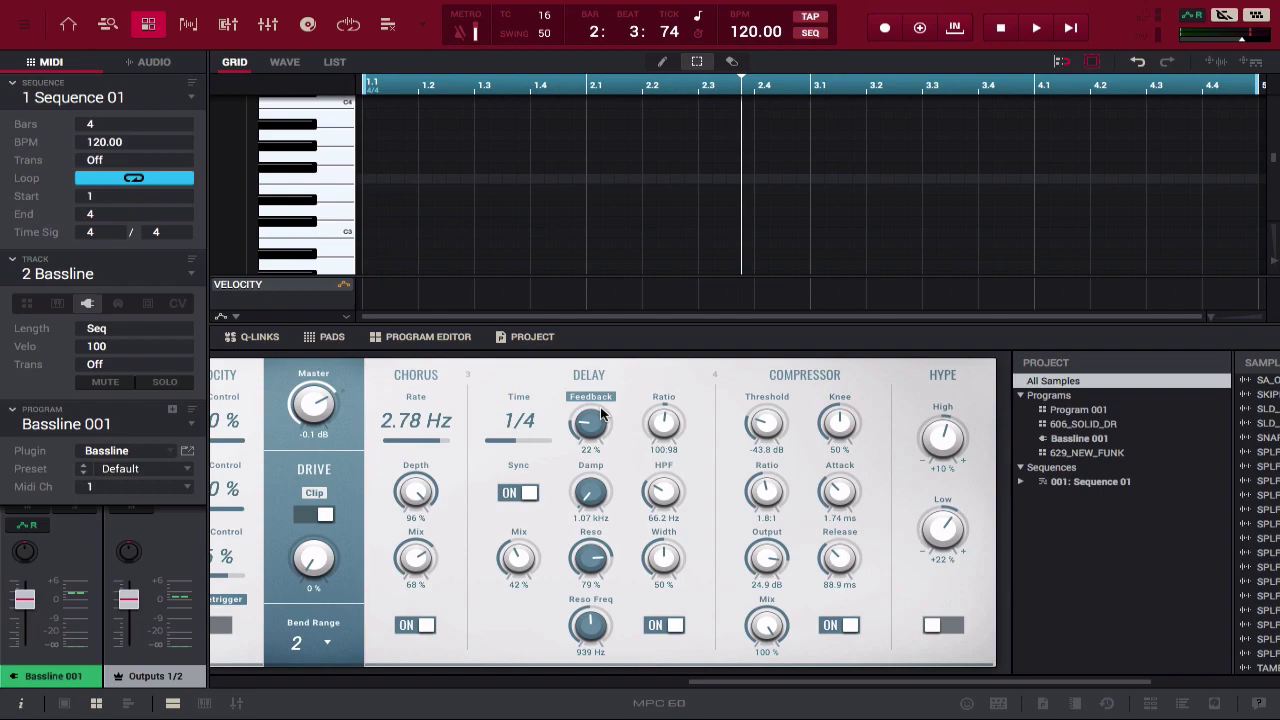
click(598, 415)
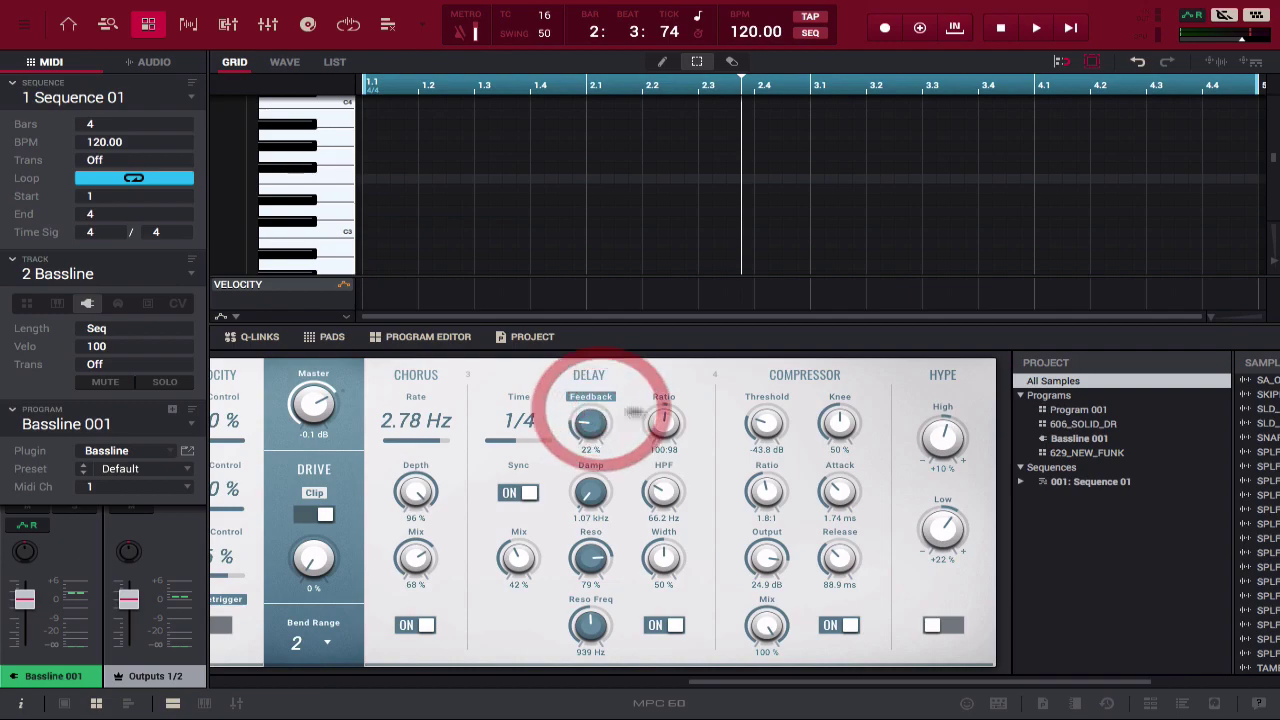
click(838, 627)
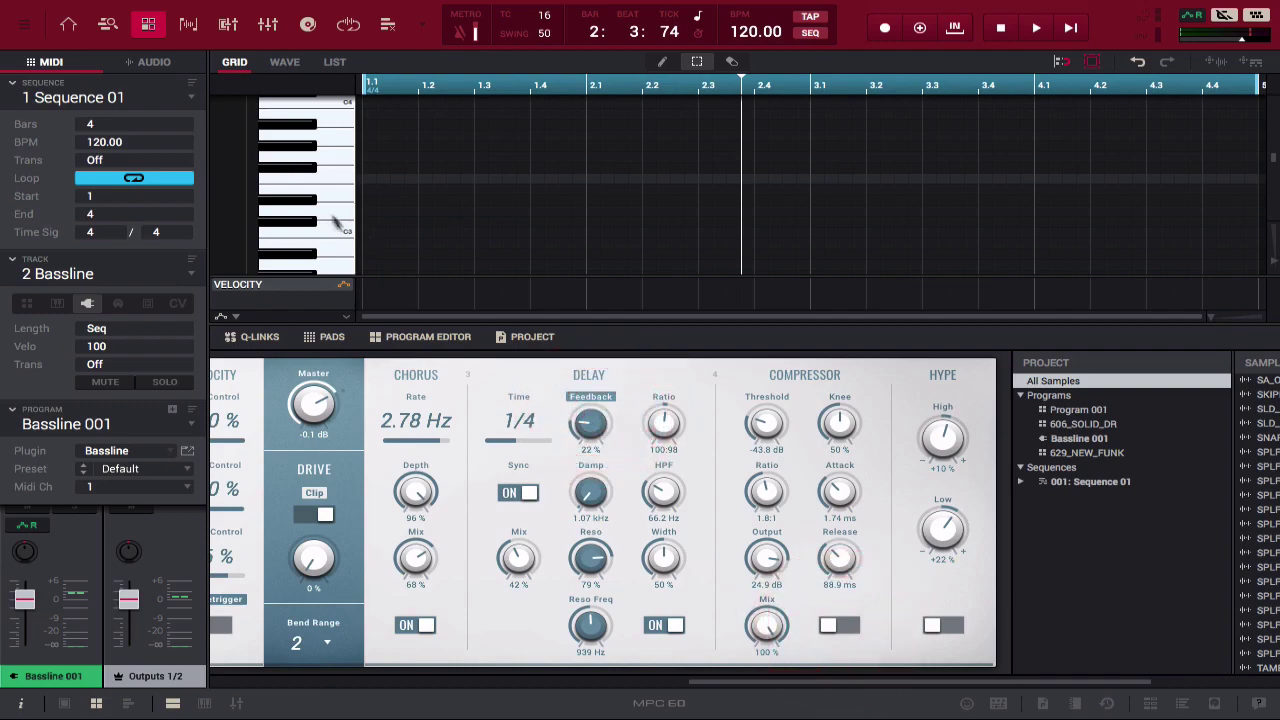
click(336, 188)
click(838, 625)
click(321, 186)
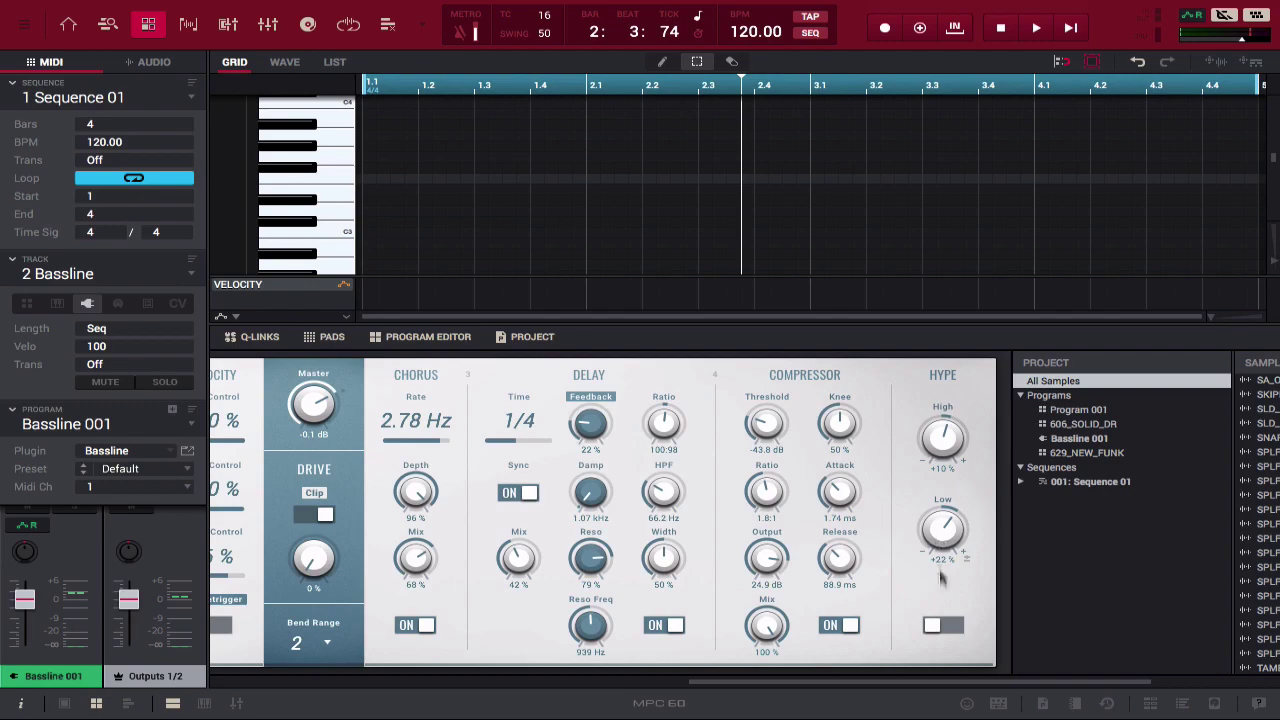
click(946, 627)
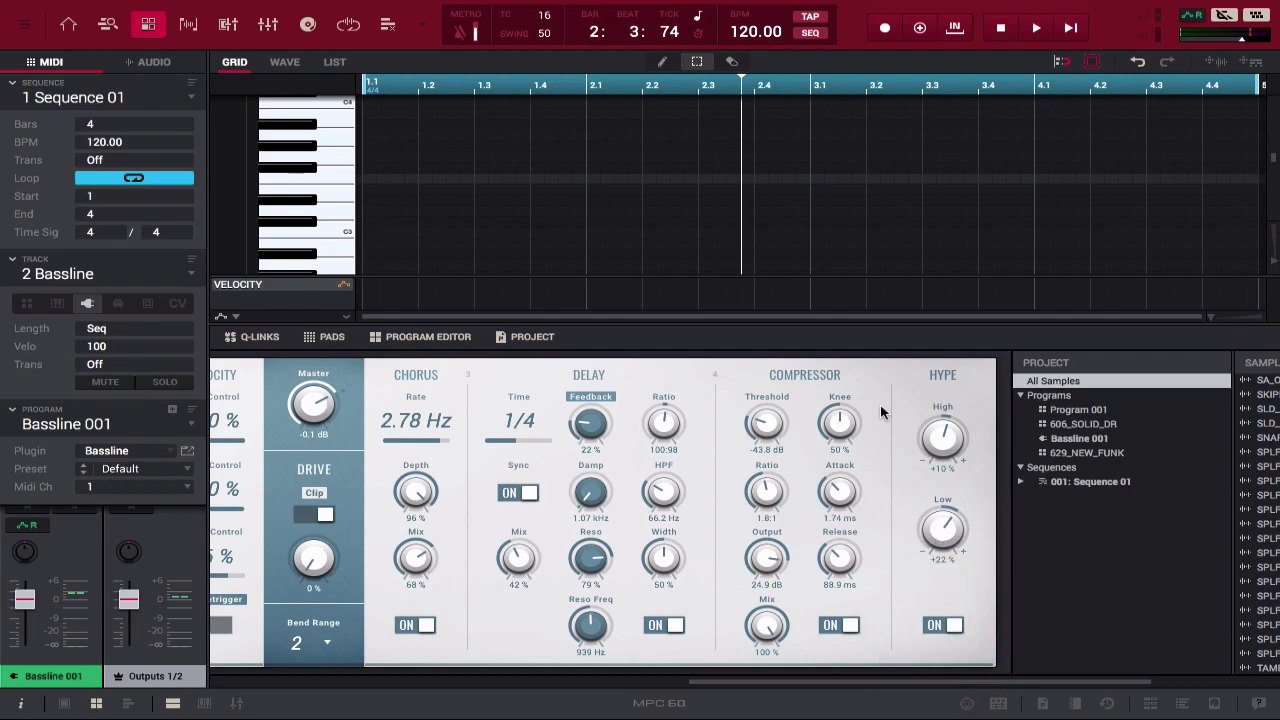
Push Hype High and Low to +100% and audition the boosted bass note
scroll(643, 439, right, 5)
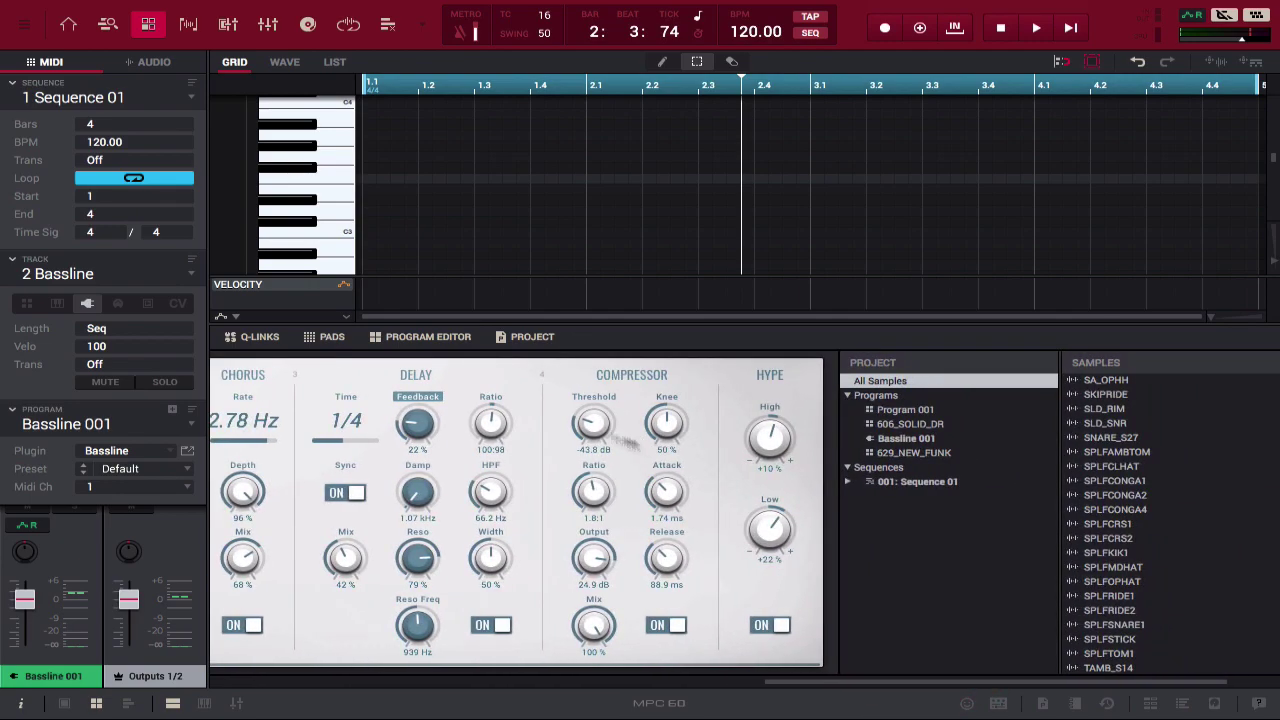
click(325, 224)
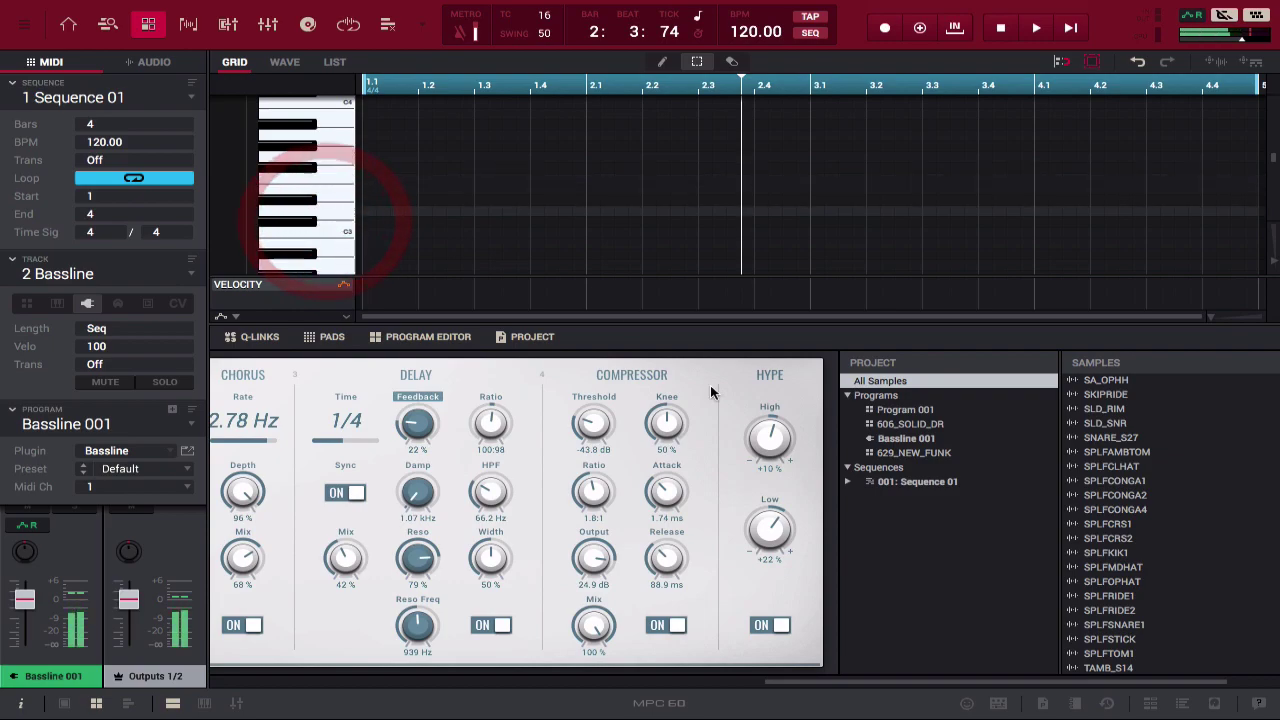
double_click(769, 437)
double_click(770, 528)
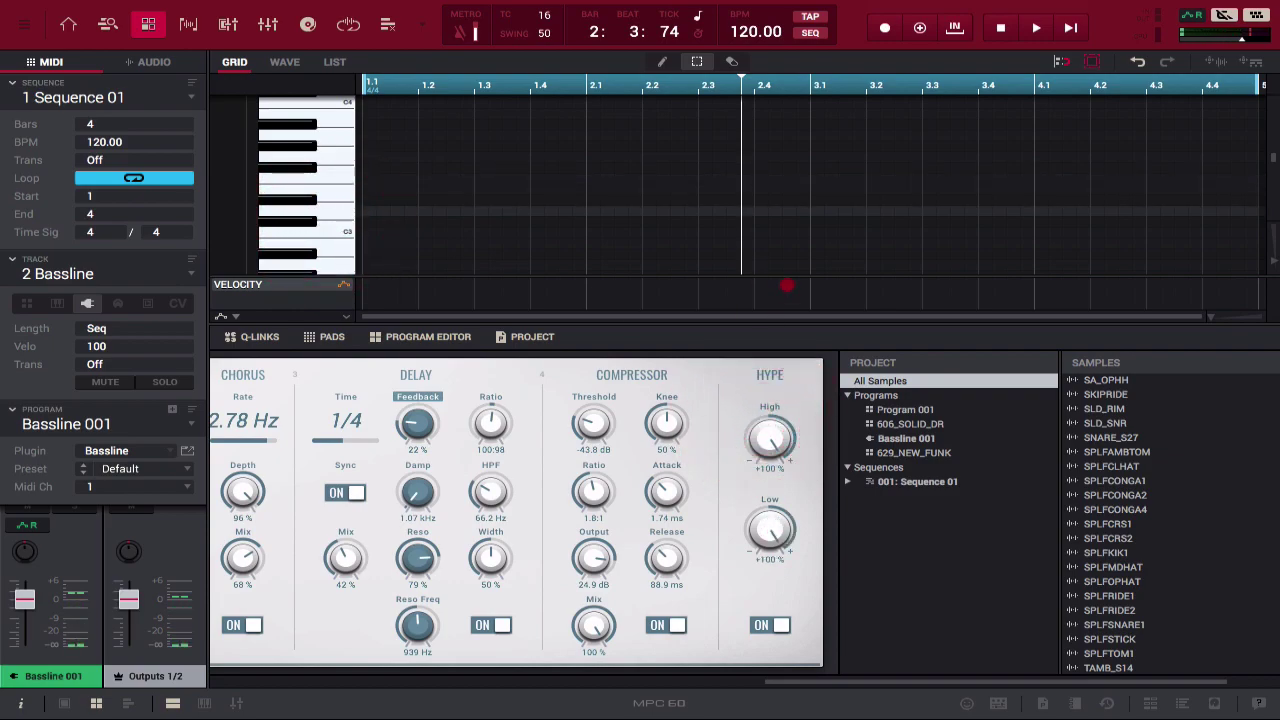
click(330, 218)
click(332, 218)
click(332, 218)
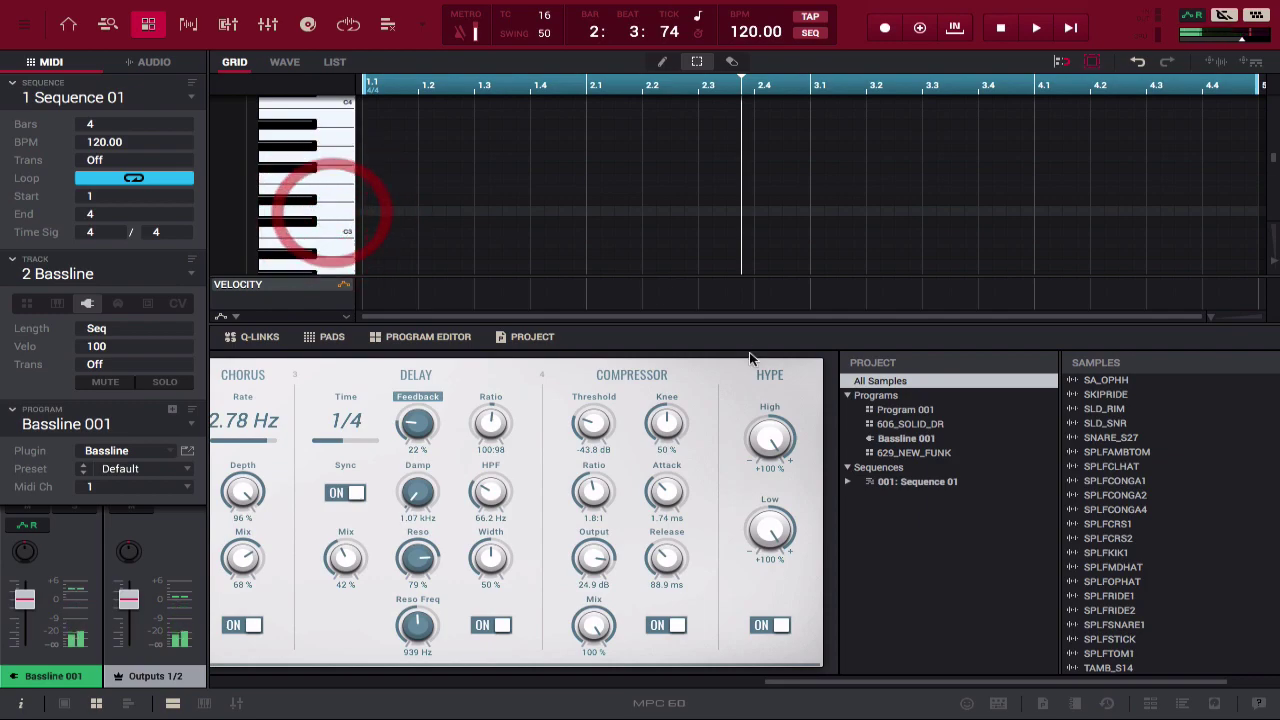
Lower Hype High to +48%, then switch Hype off and audition the bass without it
drag(770, 418, 766, 443)
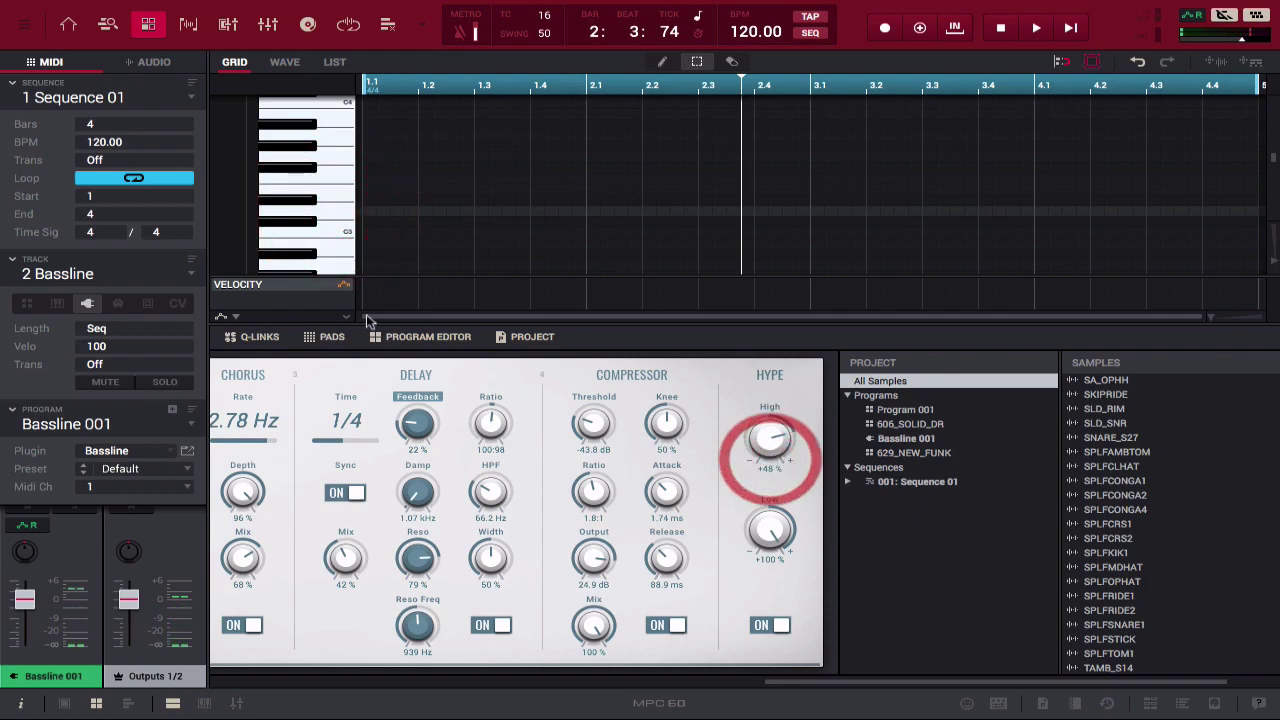
click(350, 215)
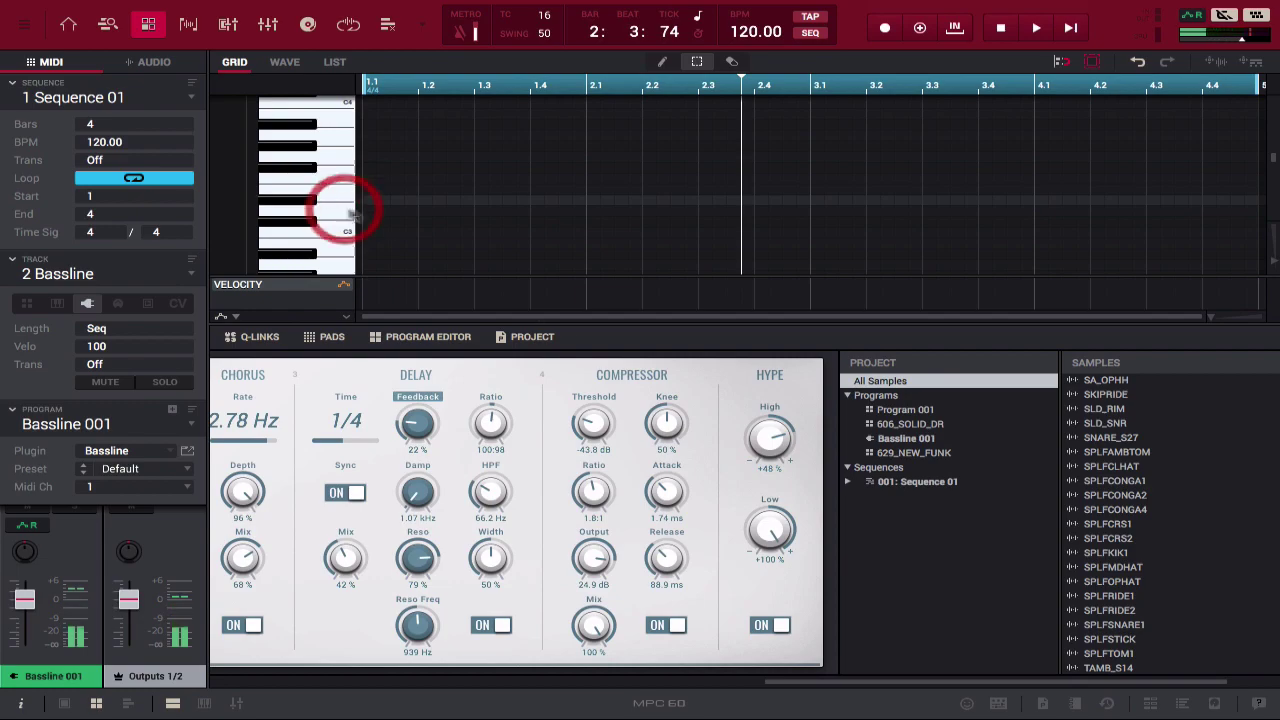
click(768, 626)
click(329, 203)
click(331, 205)
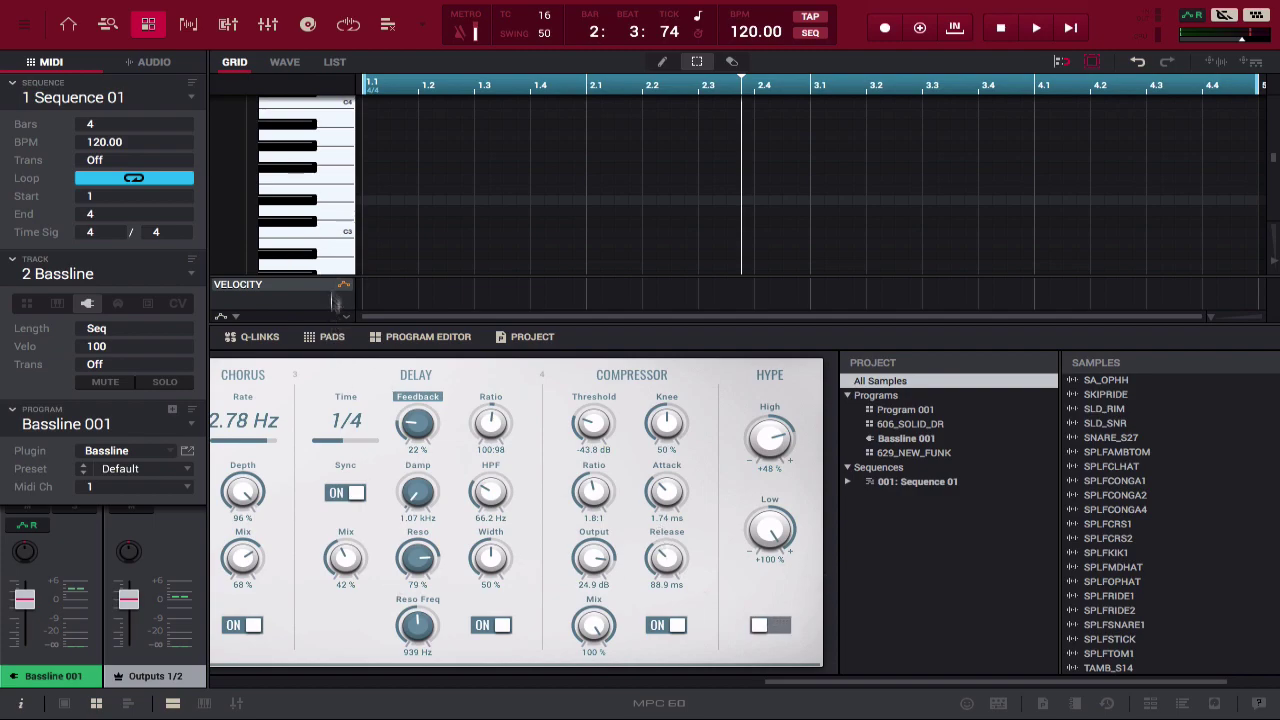
Re-enable Hype for Bassline 001, auditioning the note near C3 before and after
click(343, 220)
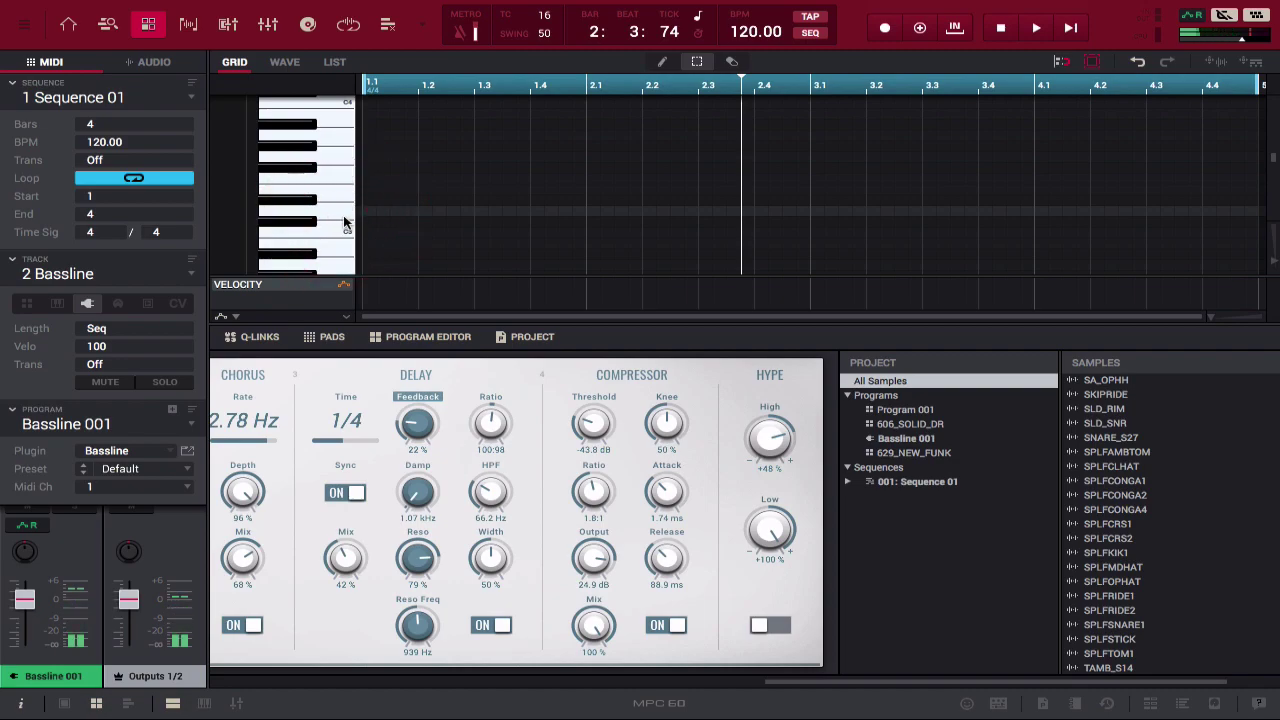
click(770, 625)
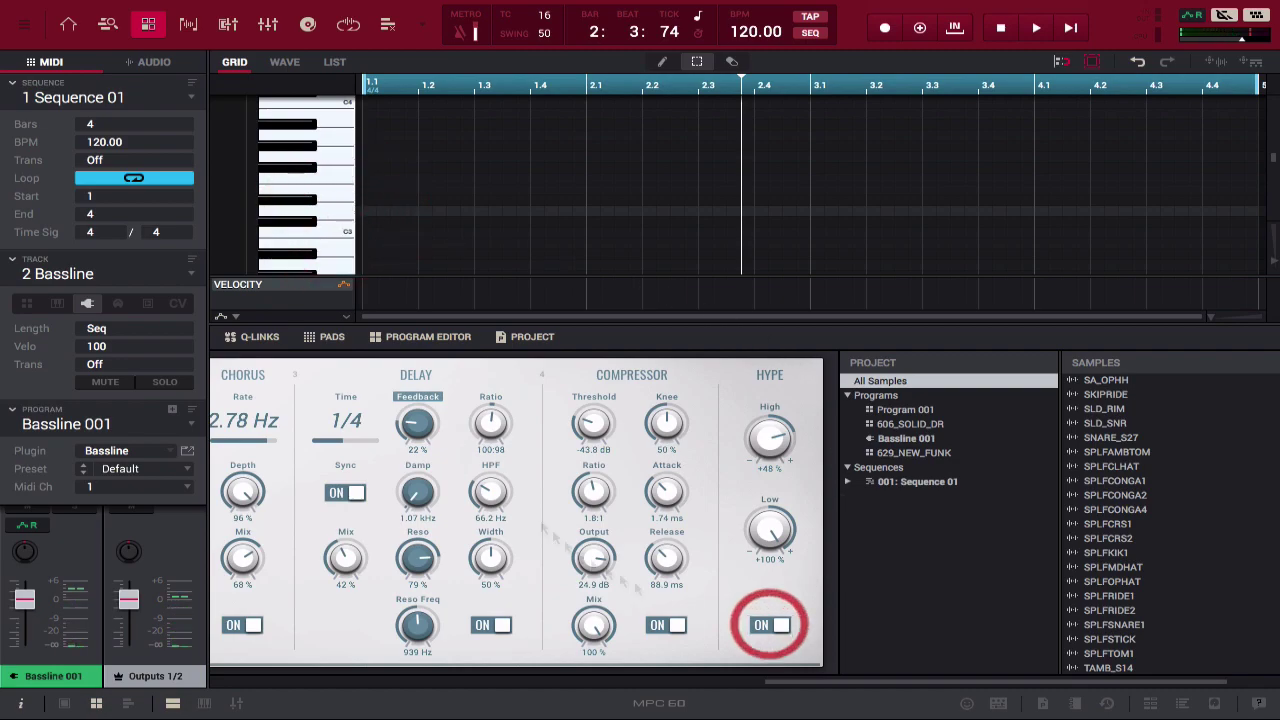
click(320, 212)
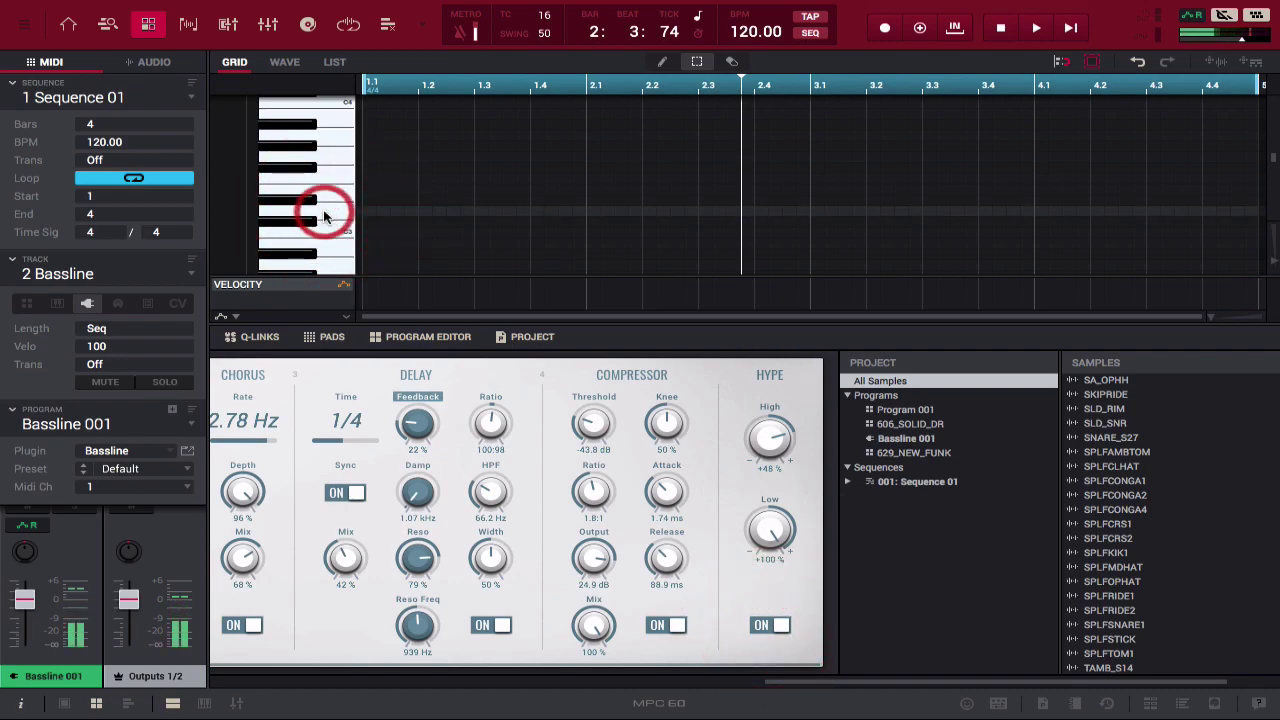
click(323, 214)
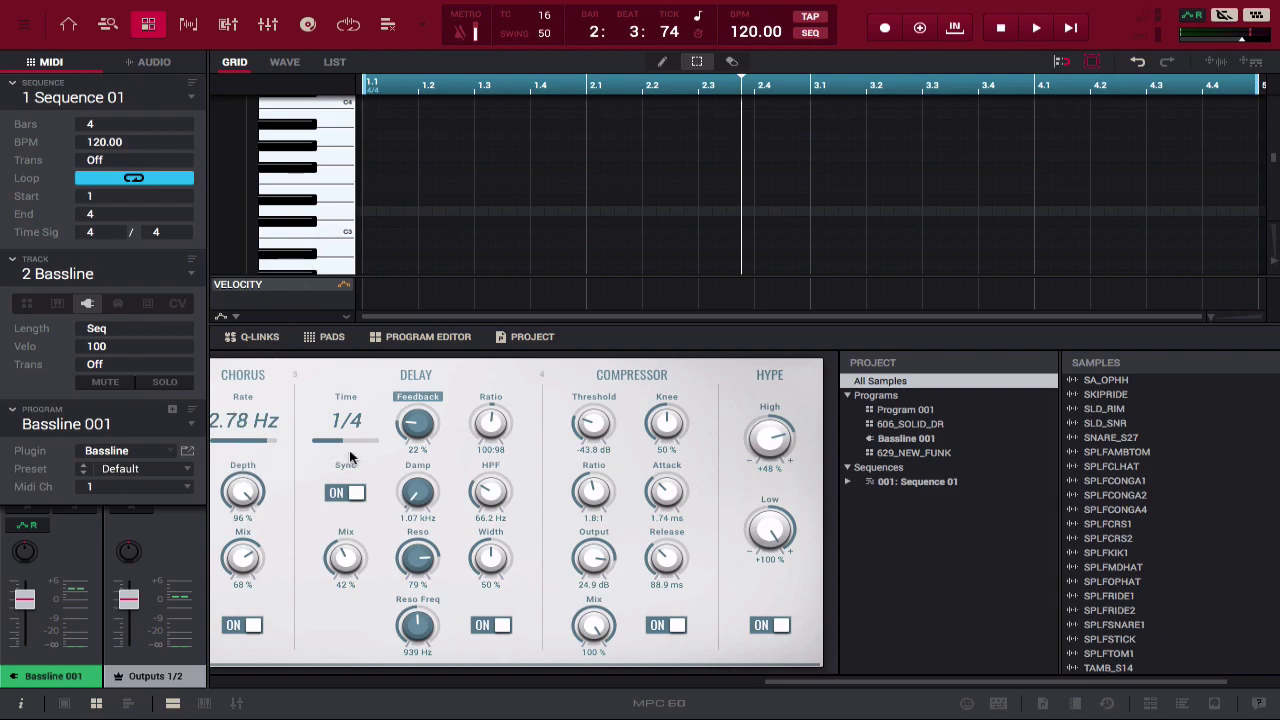
scroll(382, 463, left, 10)
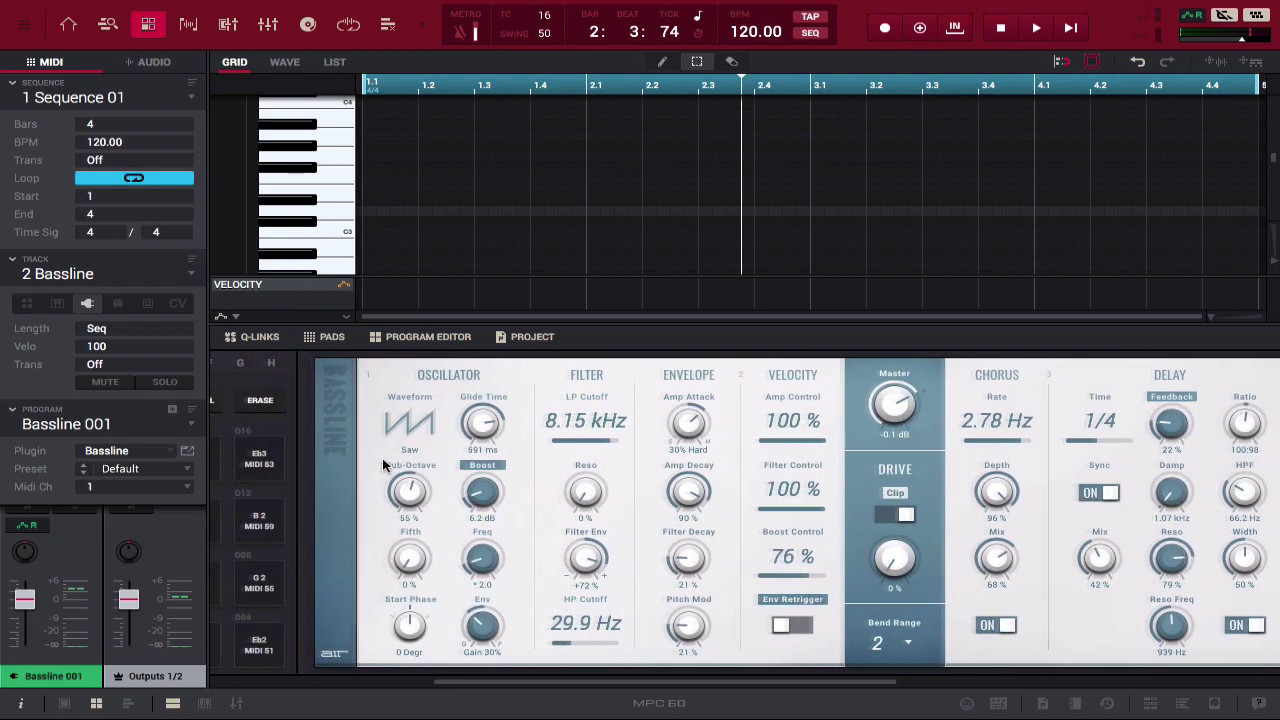
scroll(382, 463, left, 5)
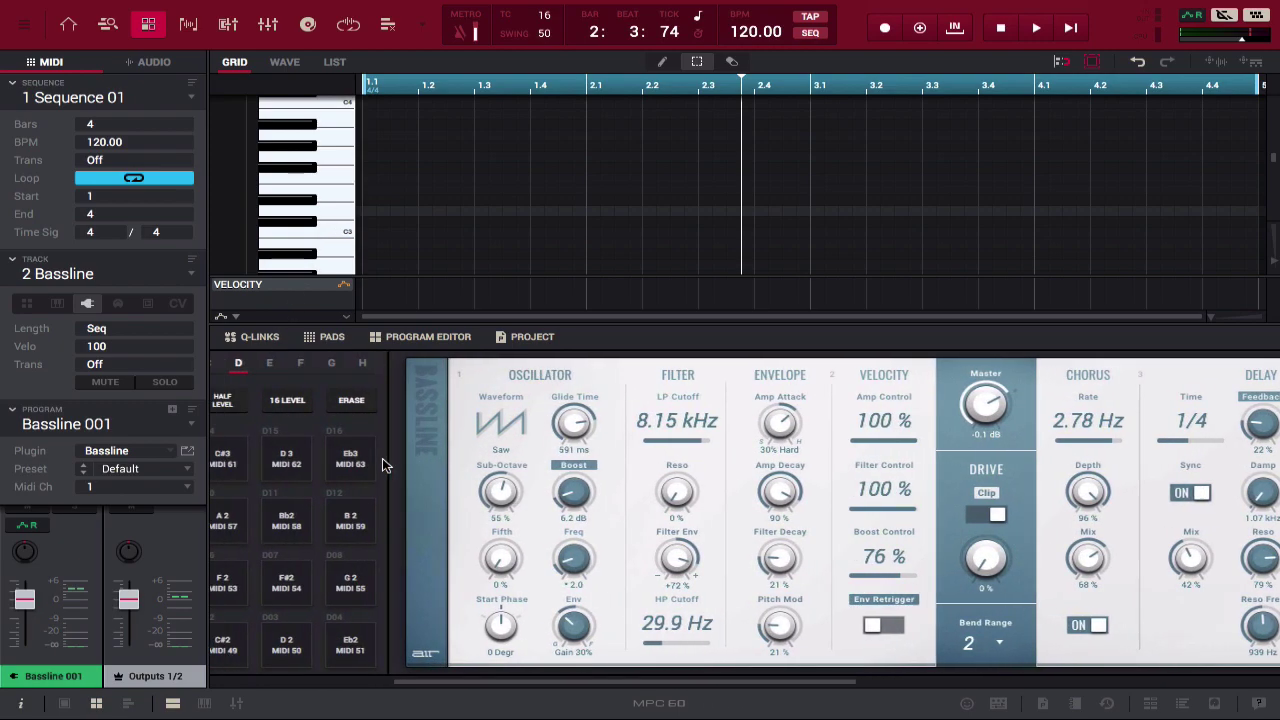
scroll(382, 463, left, 4)
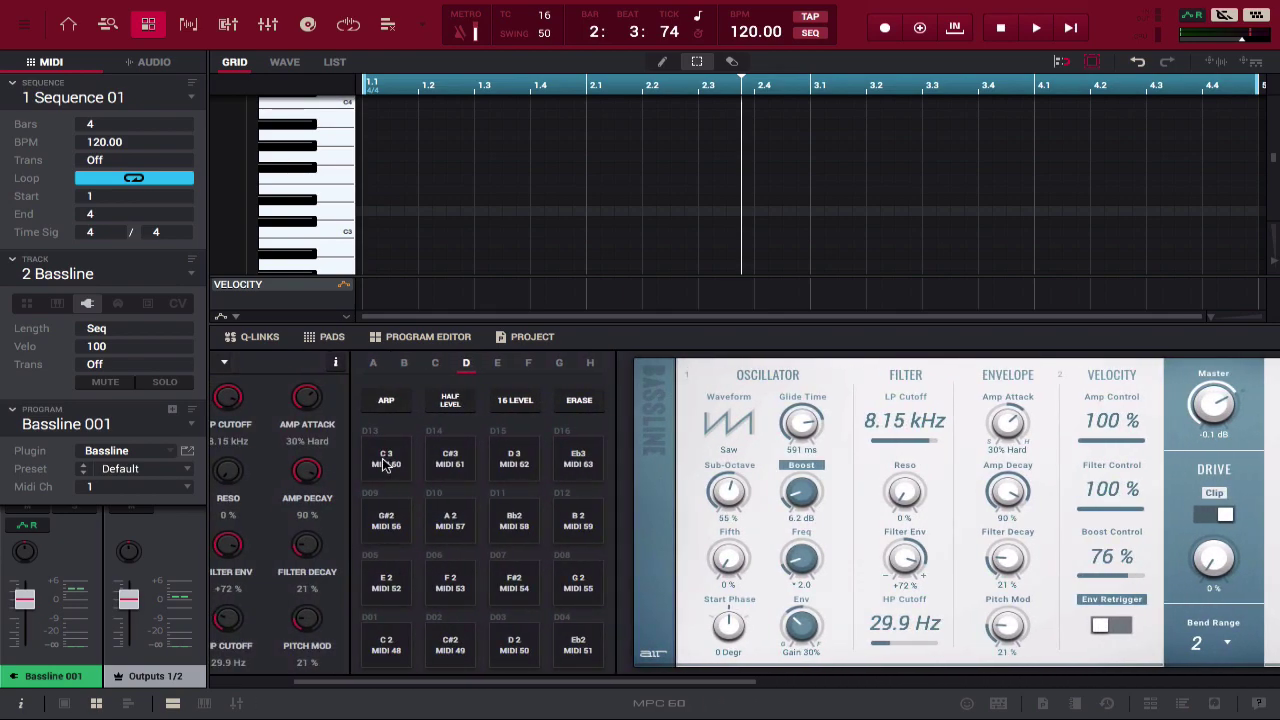